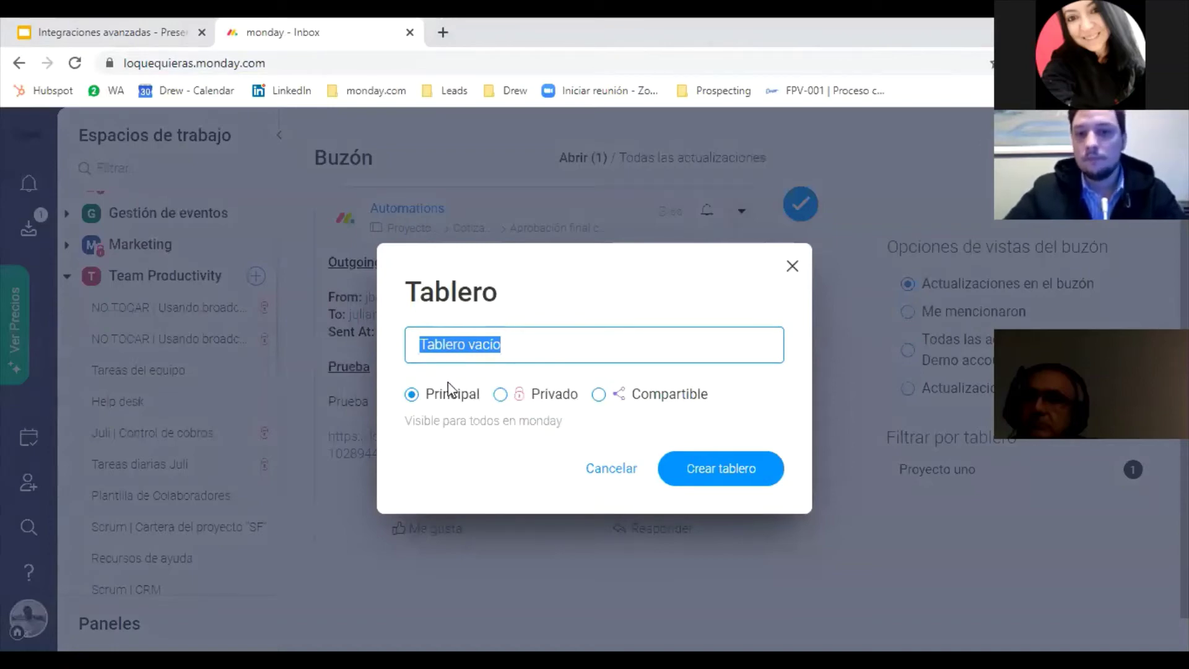
Create an empty board, hide the workspace sidebar, and title the board 'Reclamos de clientes'.
left_click(717, 472)
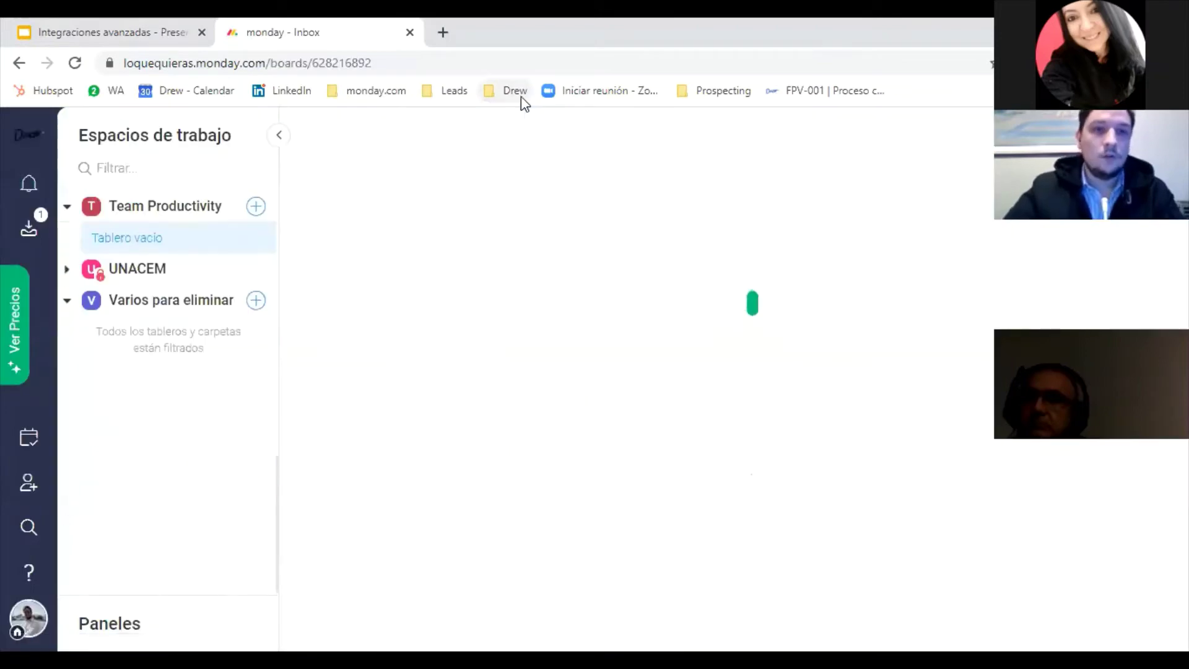
left_click(279, 135)
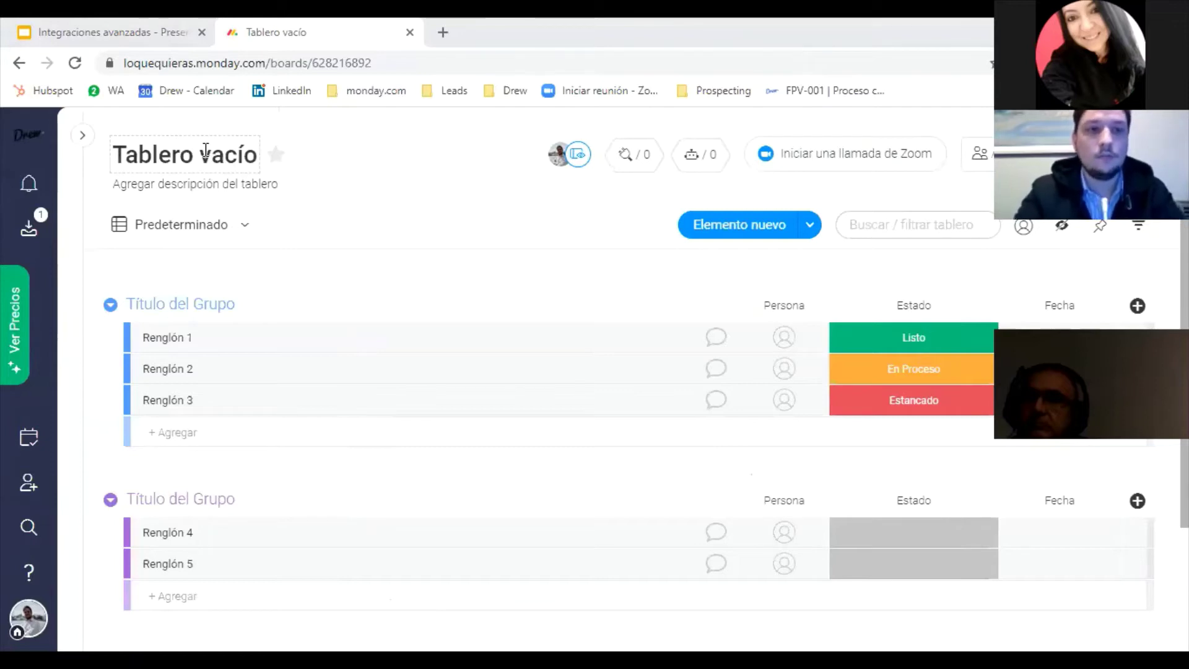
left_click(206, 151)
type("Reclamos de clientes")
key("Return")
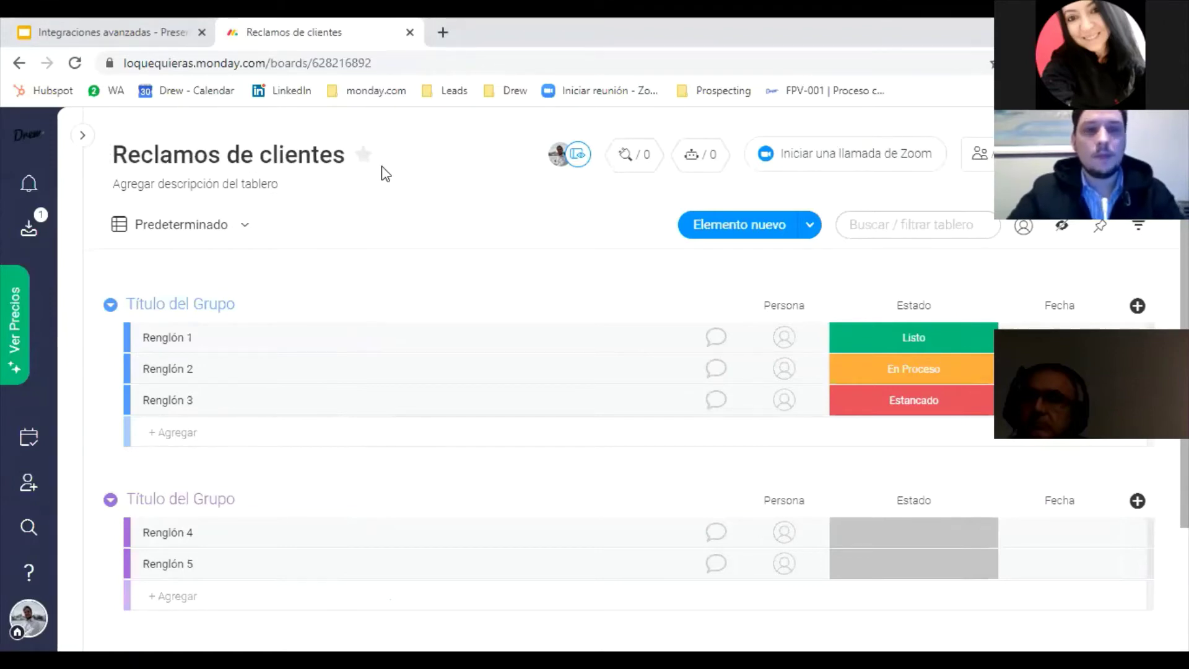
Add the board description 'Aquí gestionaremos los reclamos de los clientes'.
left_click(268, 184)
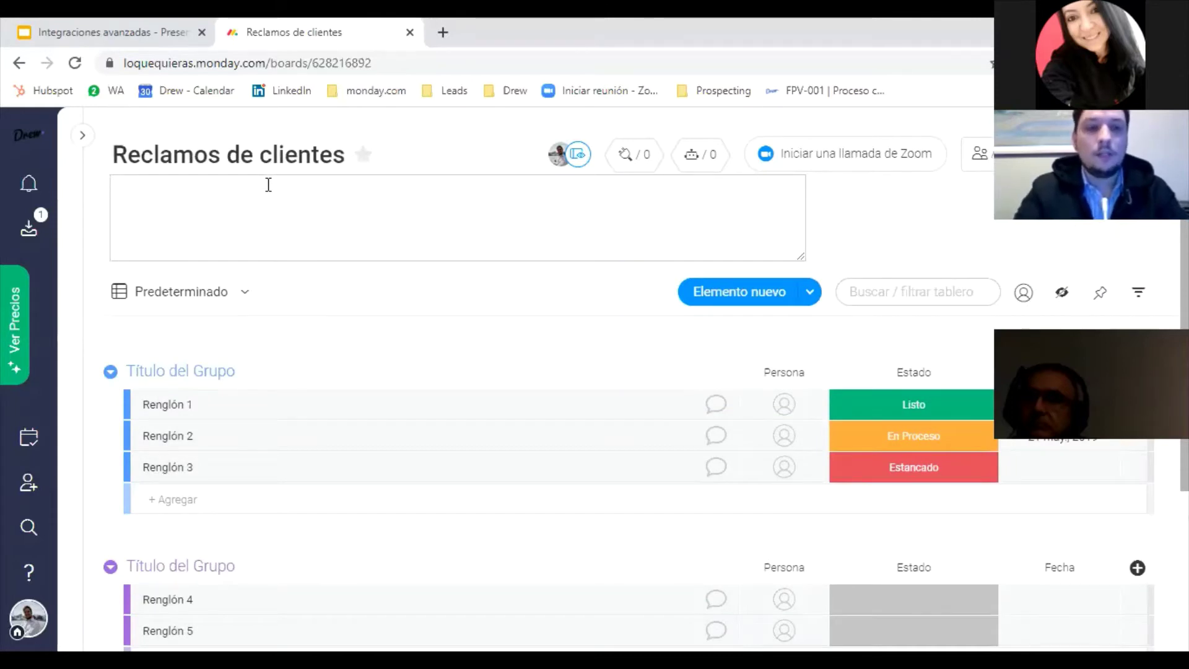
type("Aquí gestionaremos los reclam")
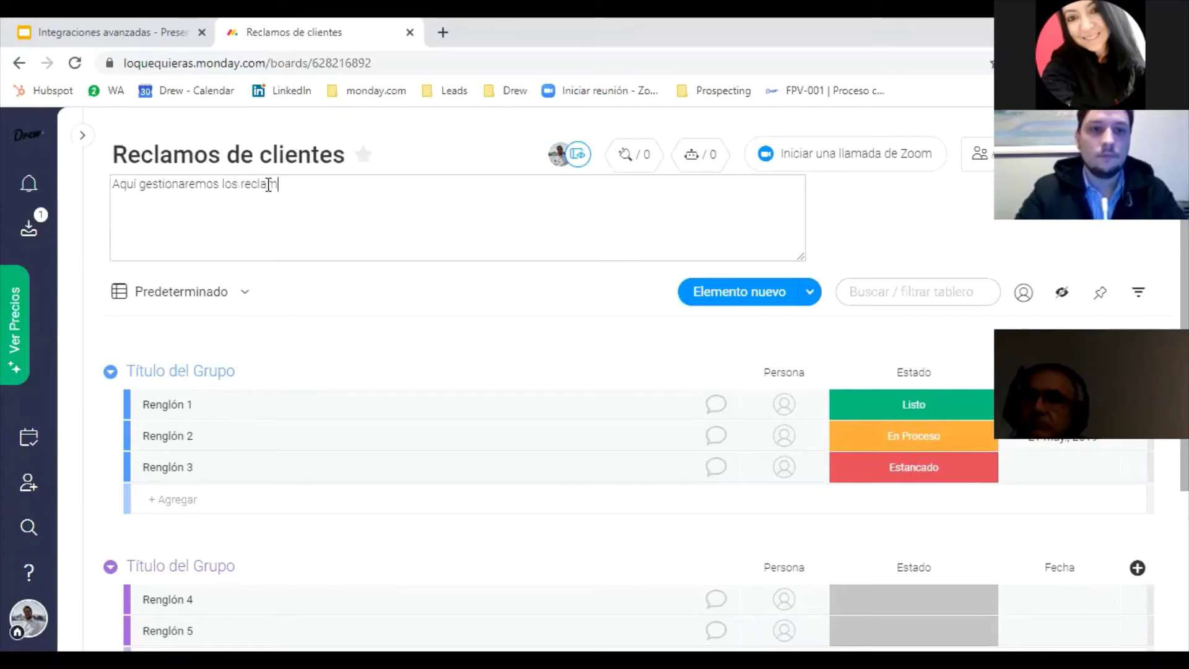
type("os de los clientes")
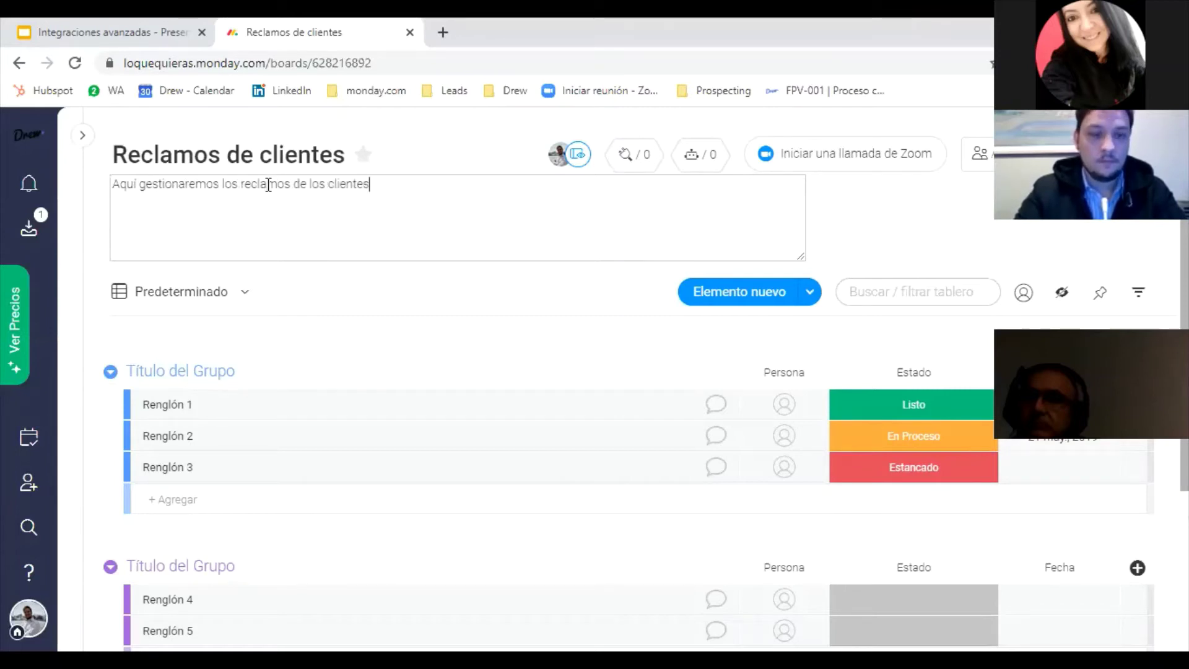
left_click(444, 130)
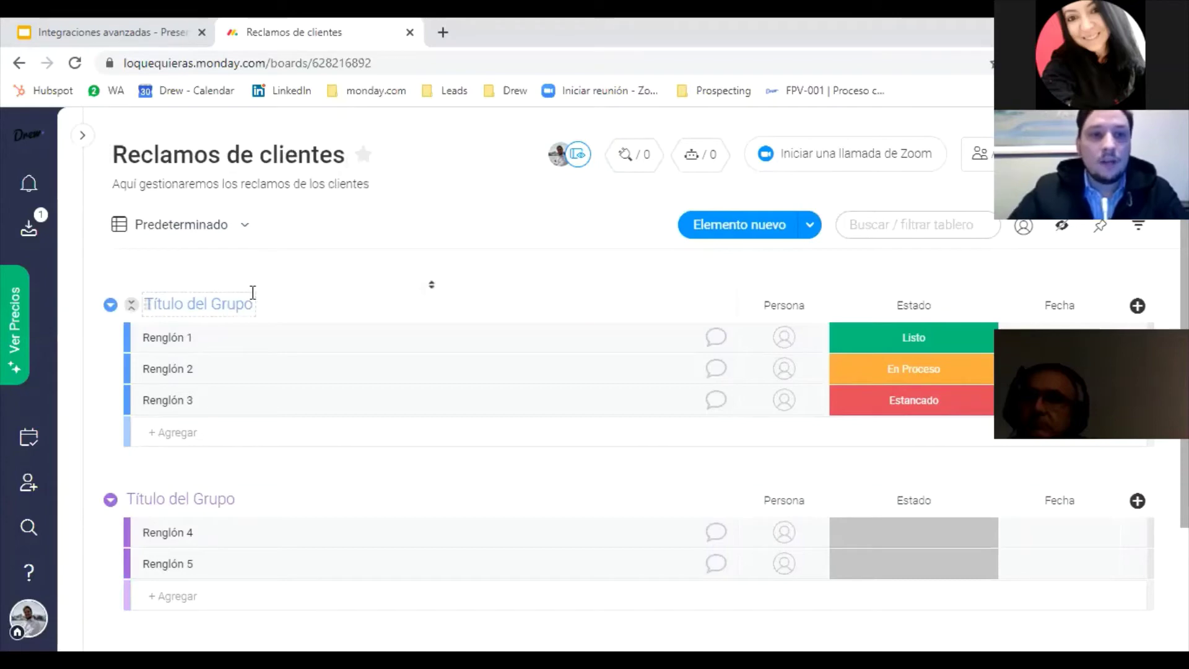
Rename the first group to 'Reclamos abiertos'.
left_click(211, 303)
type("Recal")
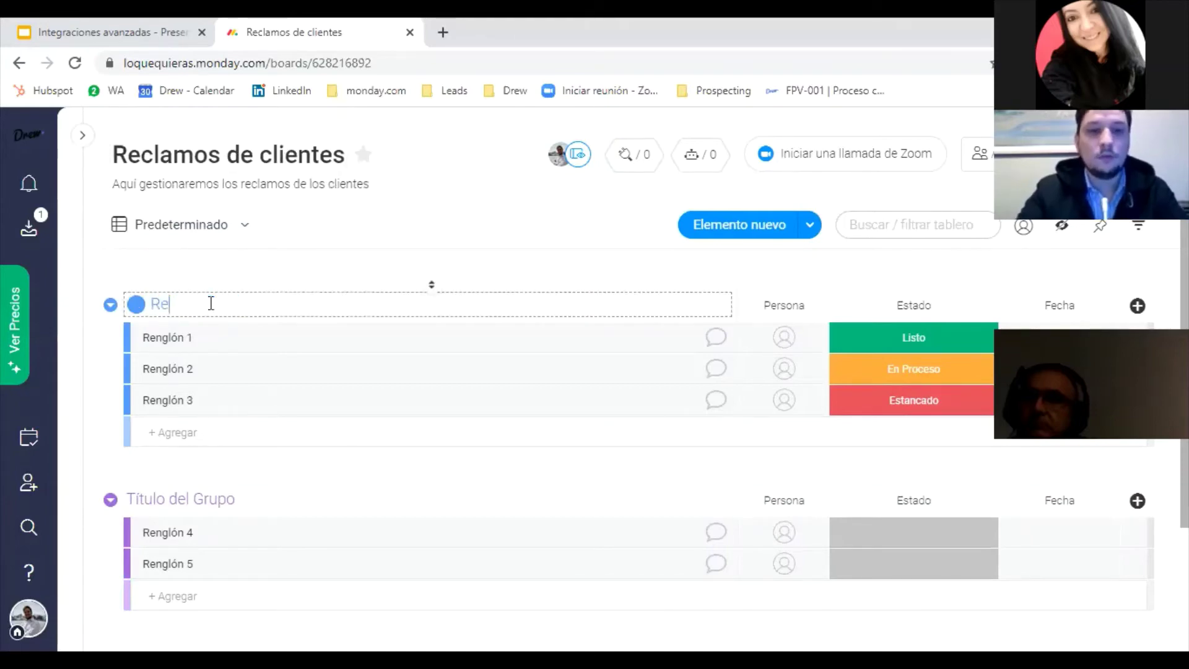
key("BackSpace")
key("BackSpace")
type("l")
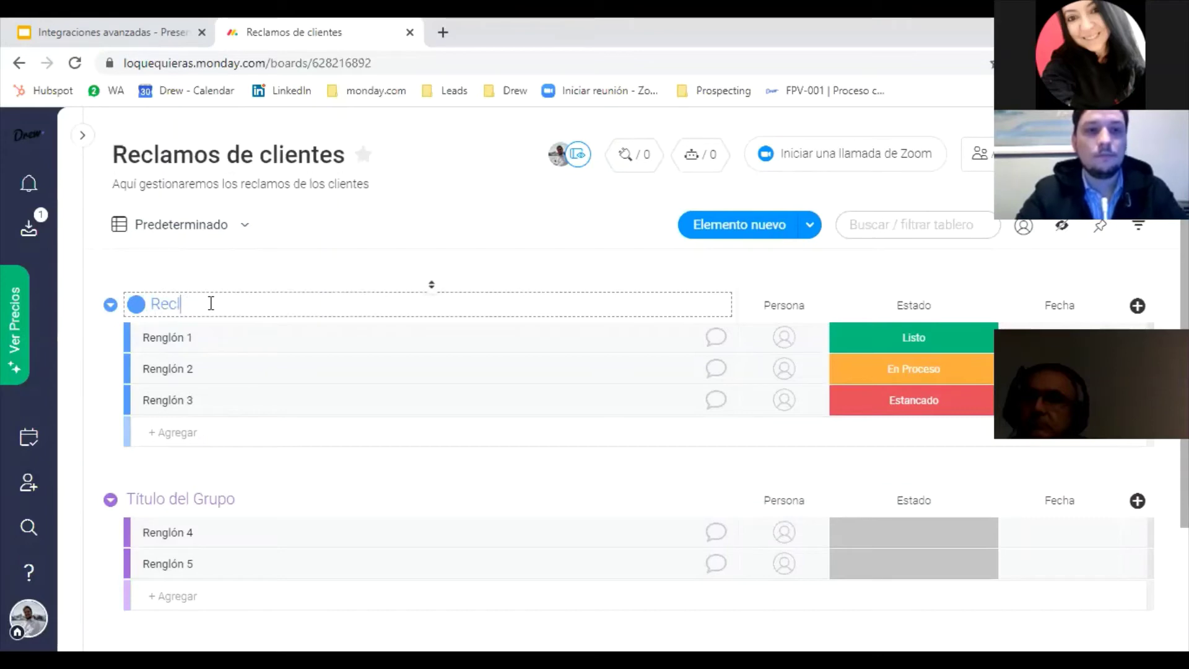
type("amos abiertos")
key("Return")
Rename the second group to 'Reclamos No resueltos'.
left_click(191, 499)
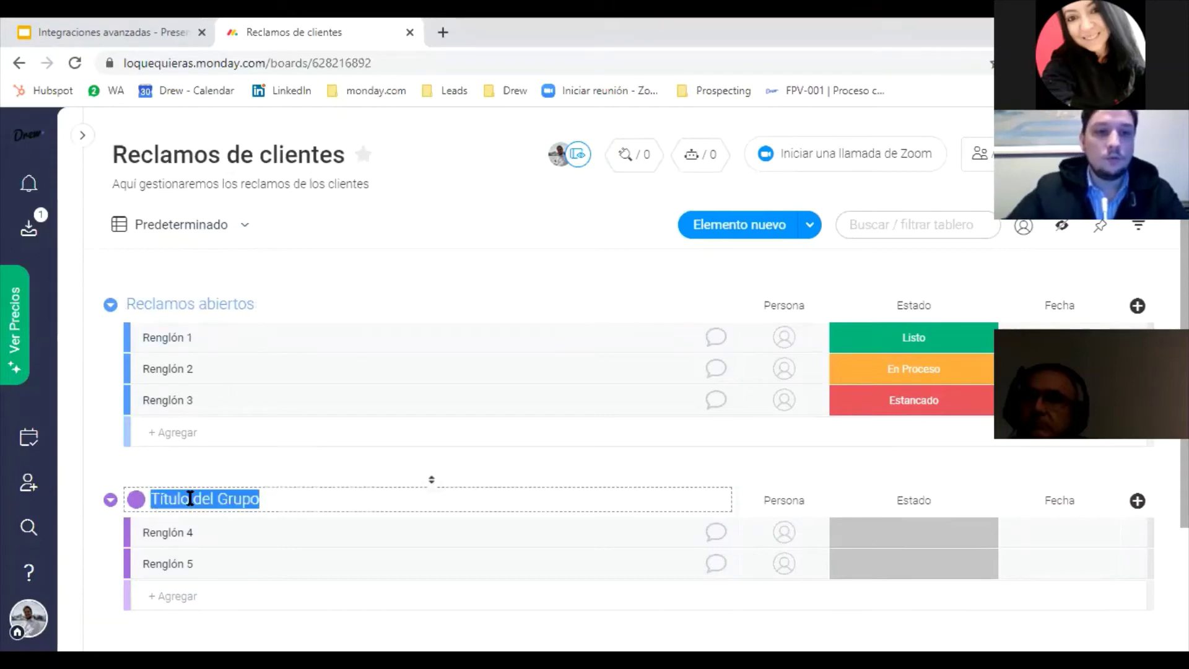
type("Reclamos")
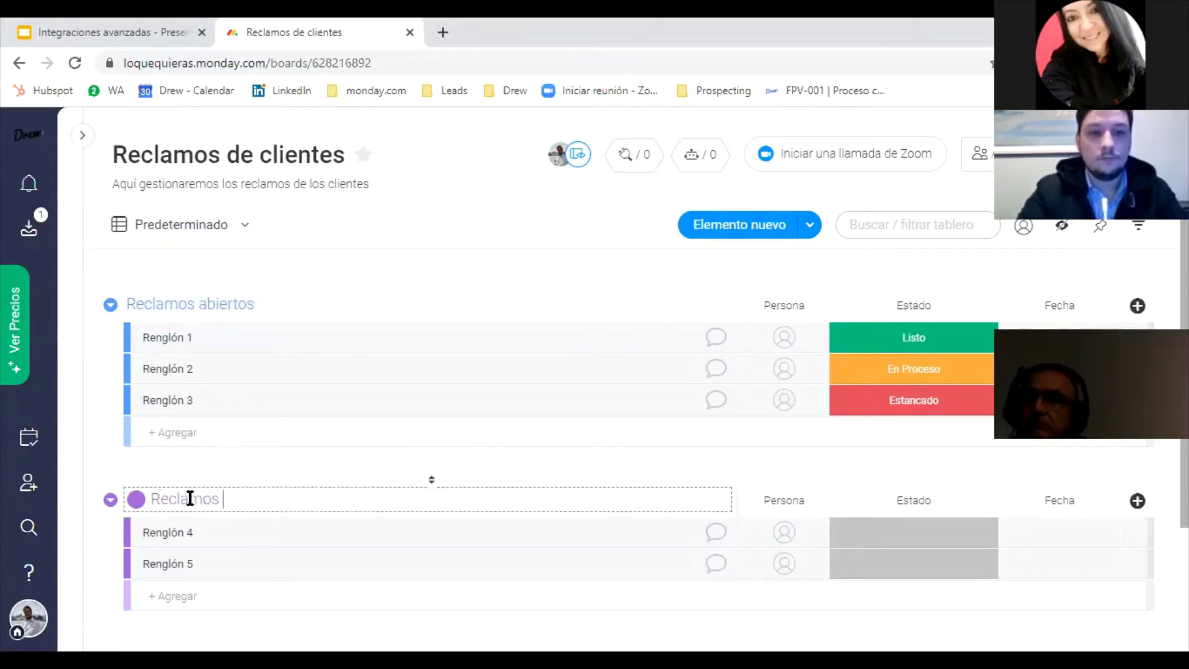
type(" a")
key("BackSpace")
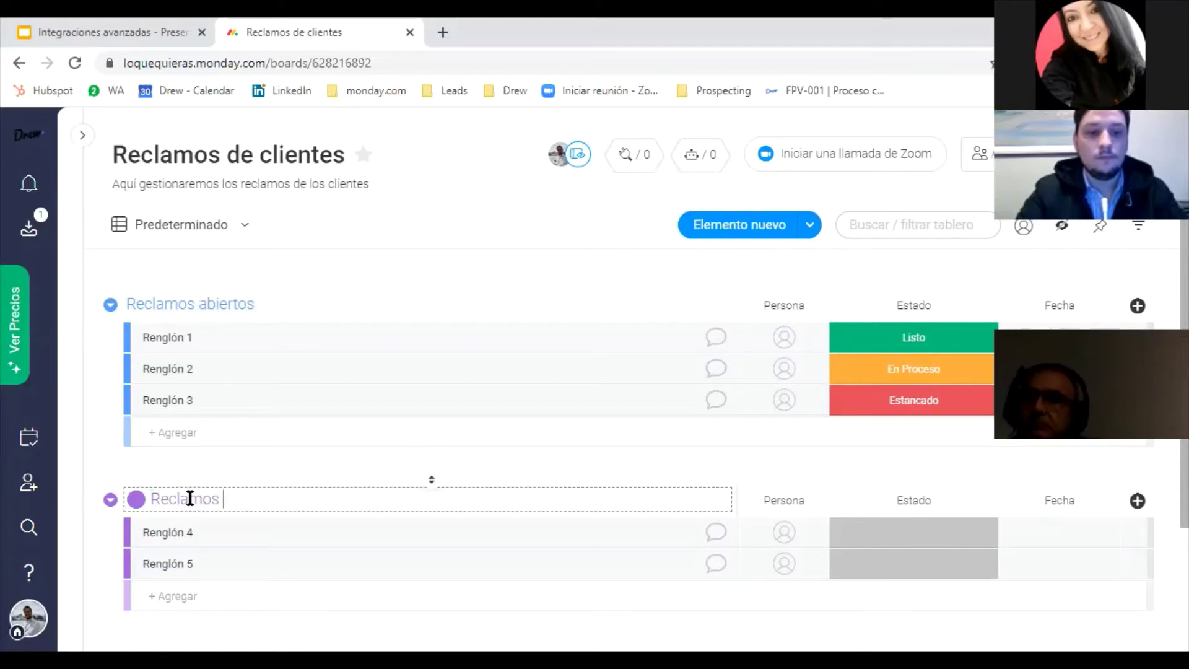
type("No re")
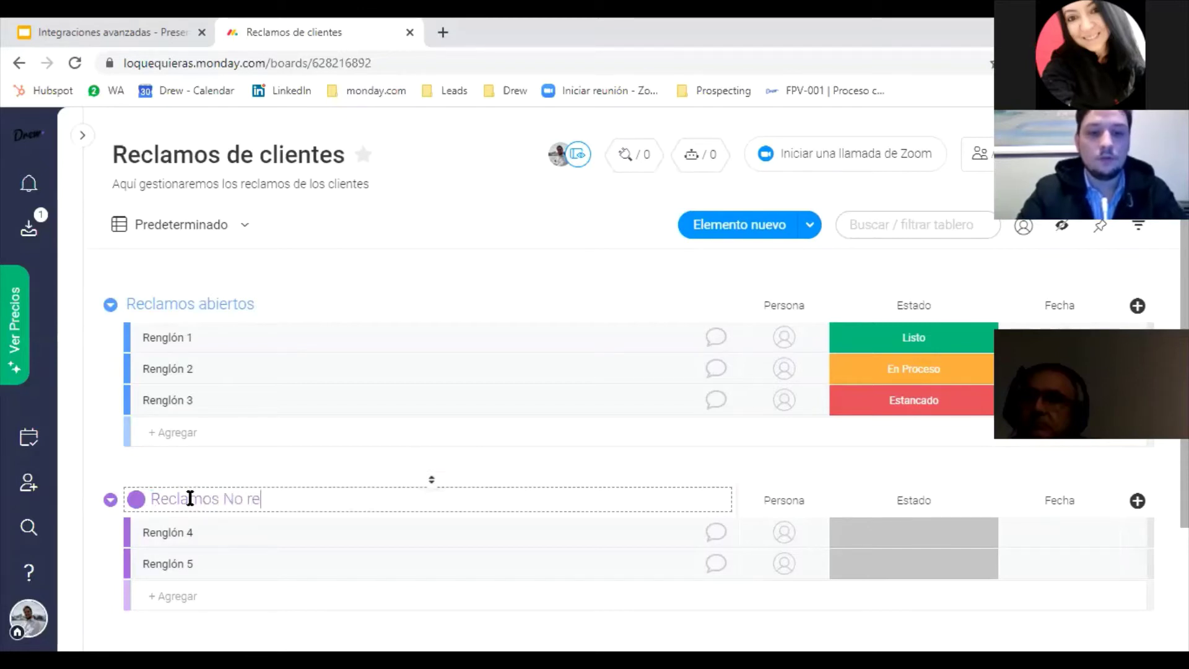
type("sueltos")
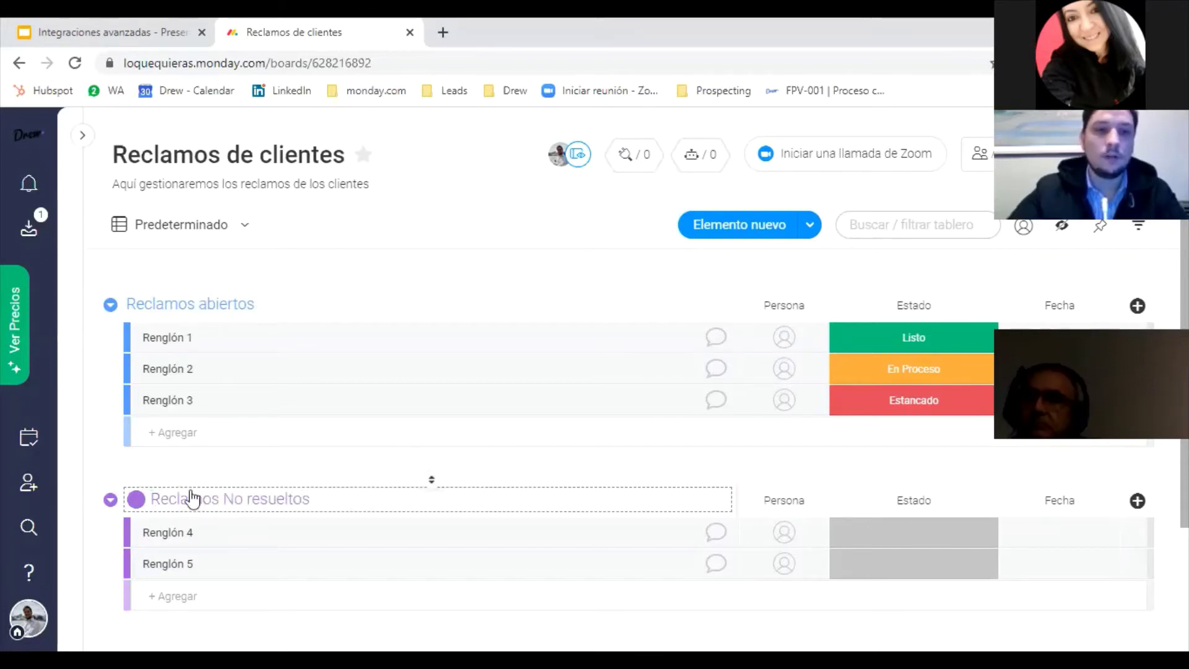
Add a new group titled 'Reclamos solucionados'.
left_click(814, 232)
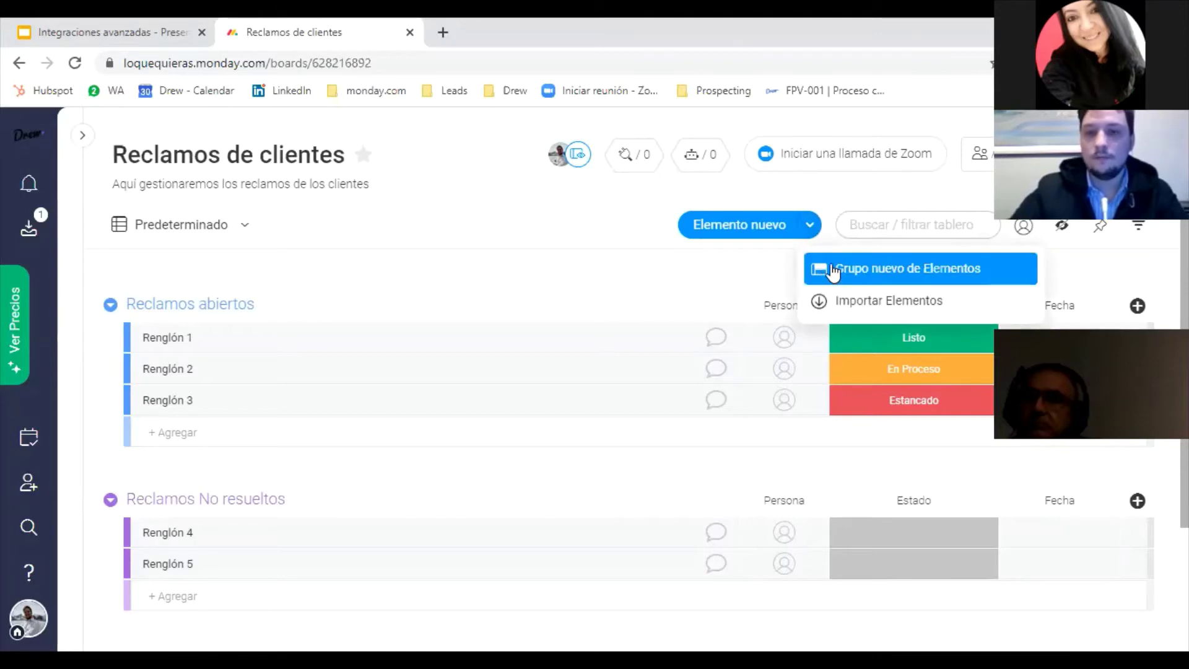
left_click(830, 267)
left_click(205, 307)
triple_click(205, 308)
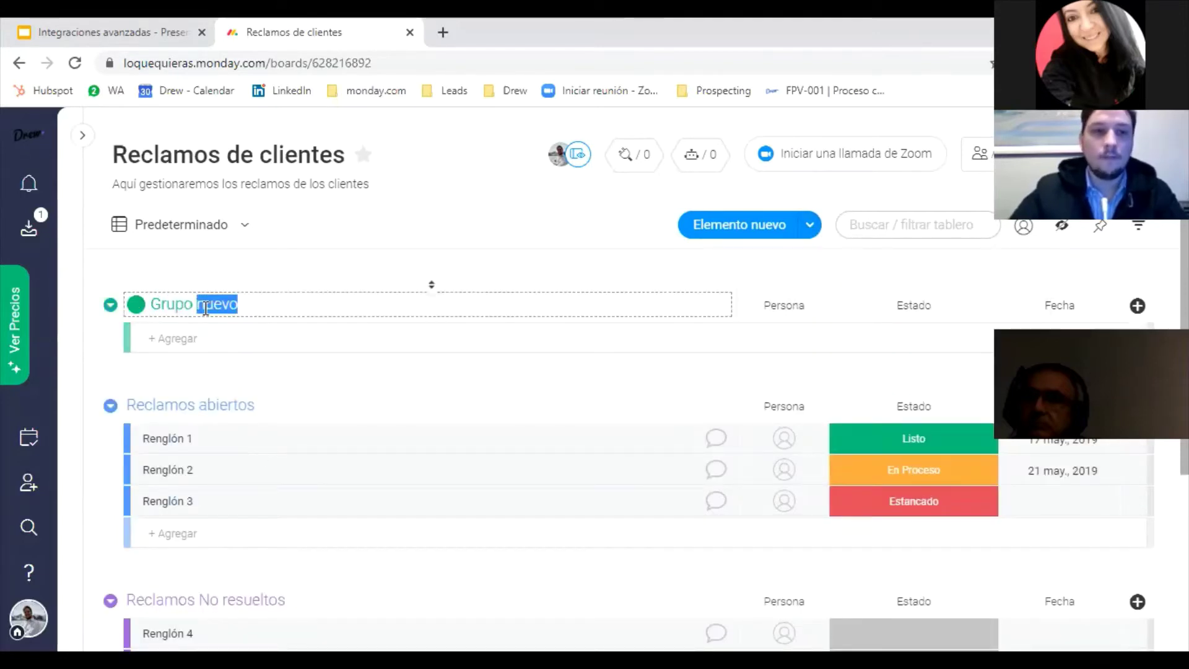
key("BackSpace")
type("Reclamos")
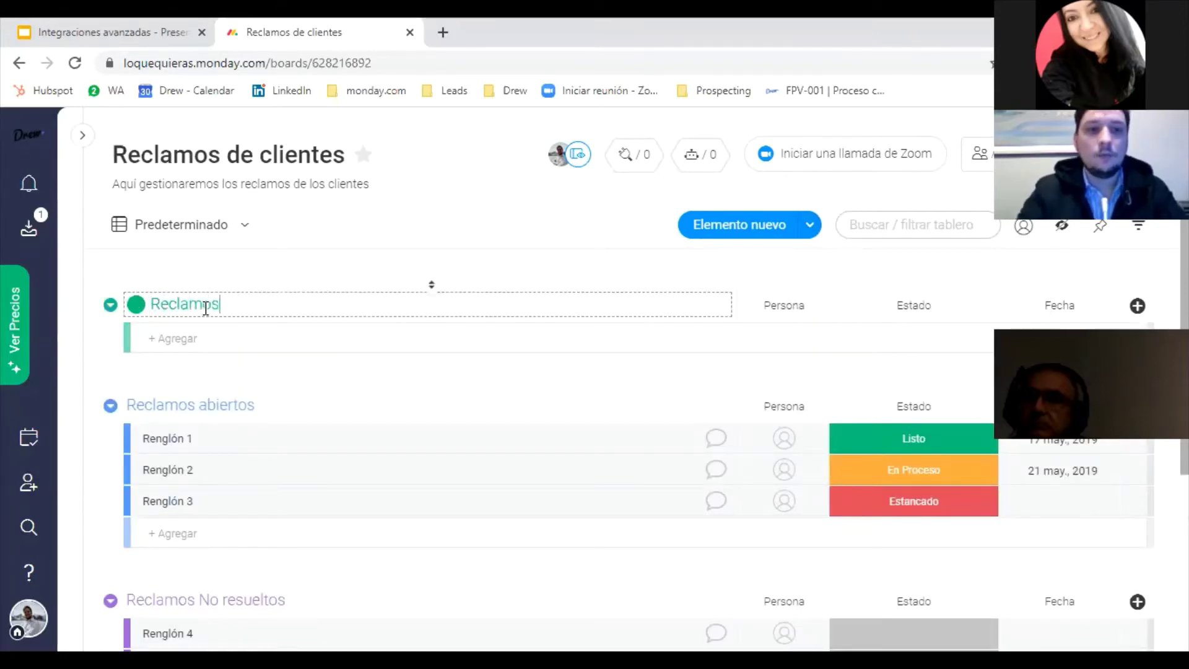
type(" solucionados")
key("Return")
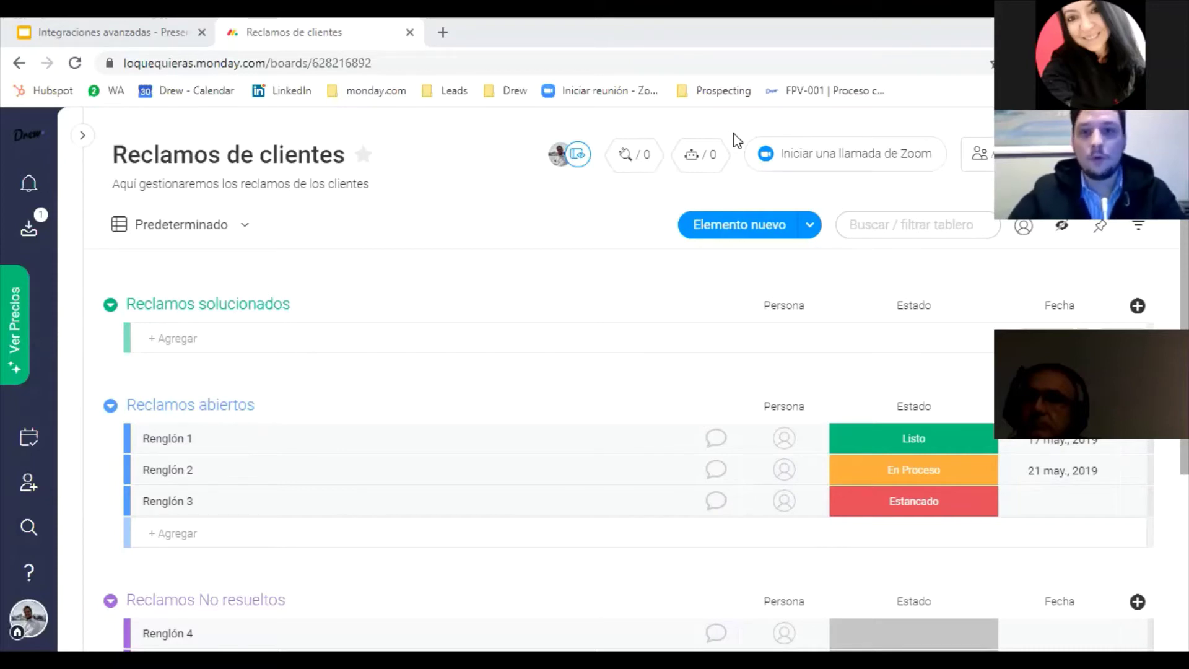
Move the Reclamos solucionados group to the bottom, below Reclamos No resueltos.
mouse_move(67, 145)
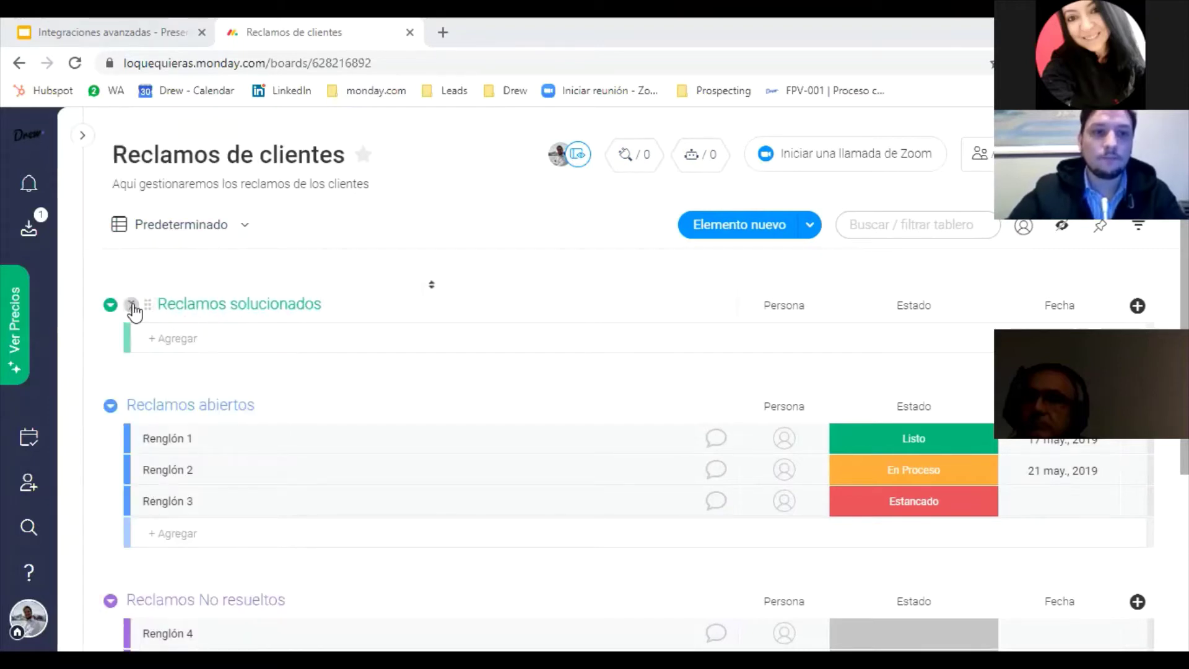
left_click_drag(145, 308, 145, 382)
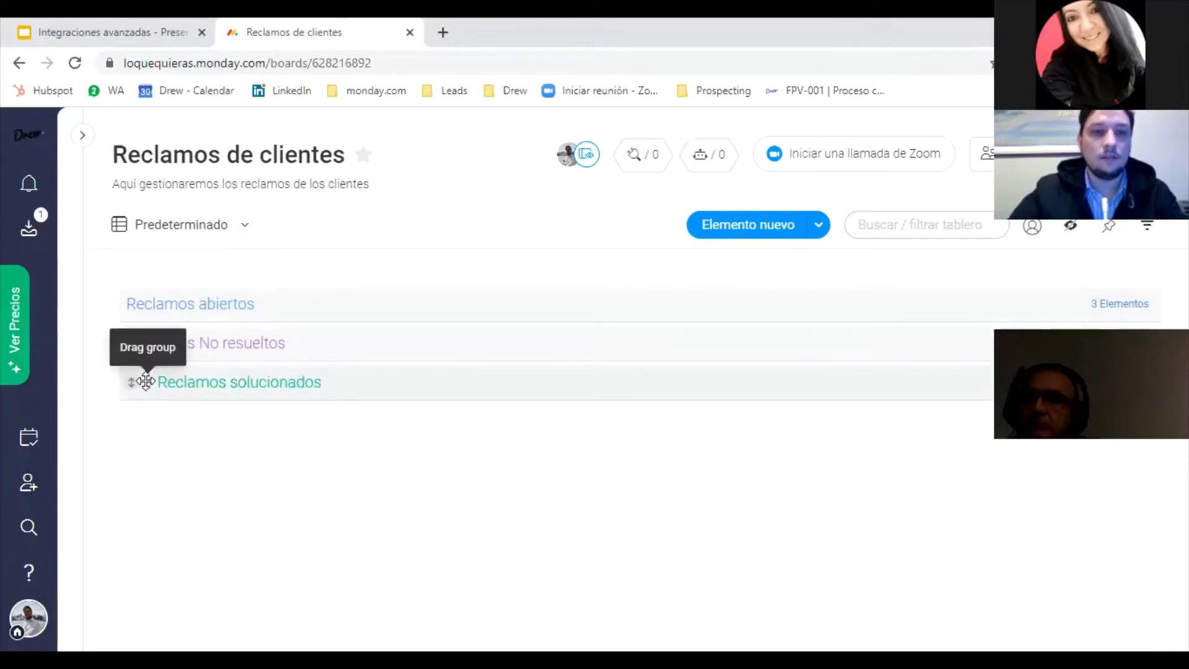
left_click_drag(145, 381, 146, 383)
Change the Reclamos No resueltos group colour to pink.
left_click(111, 500)
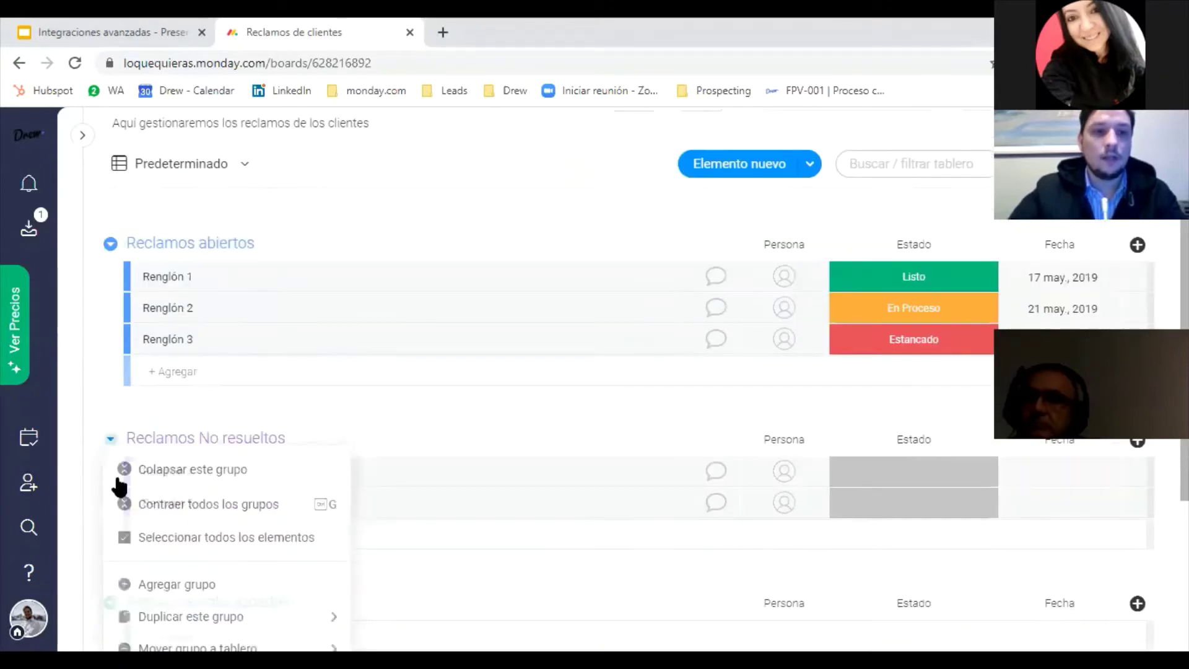
mouse_move(138, 410)
left_click(289, 499)
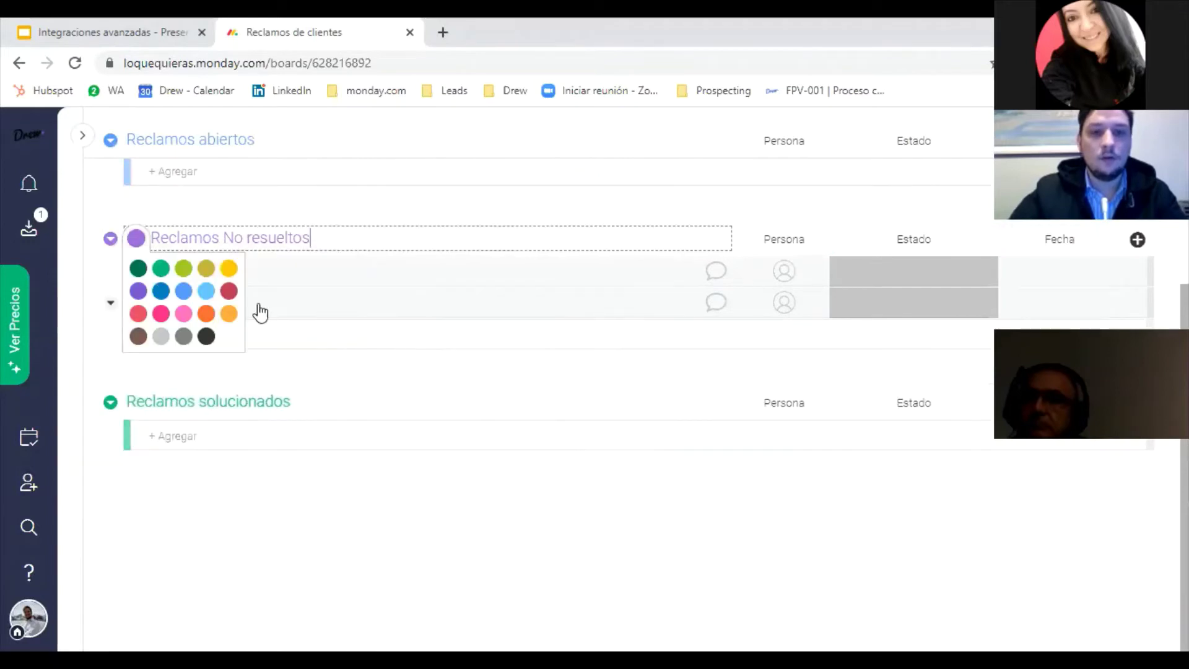
left_click(155, 313)
scroll(374, 384, "up", 4)
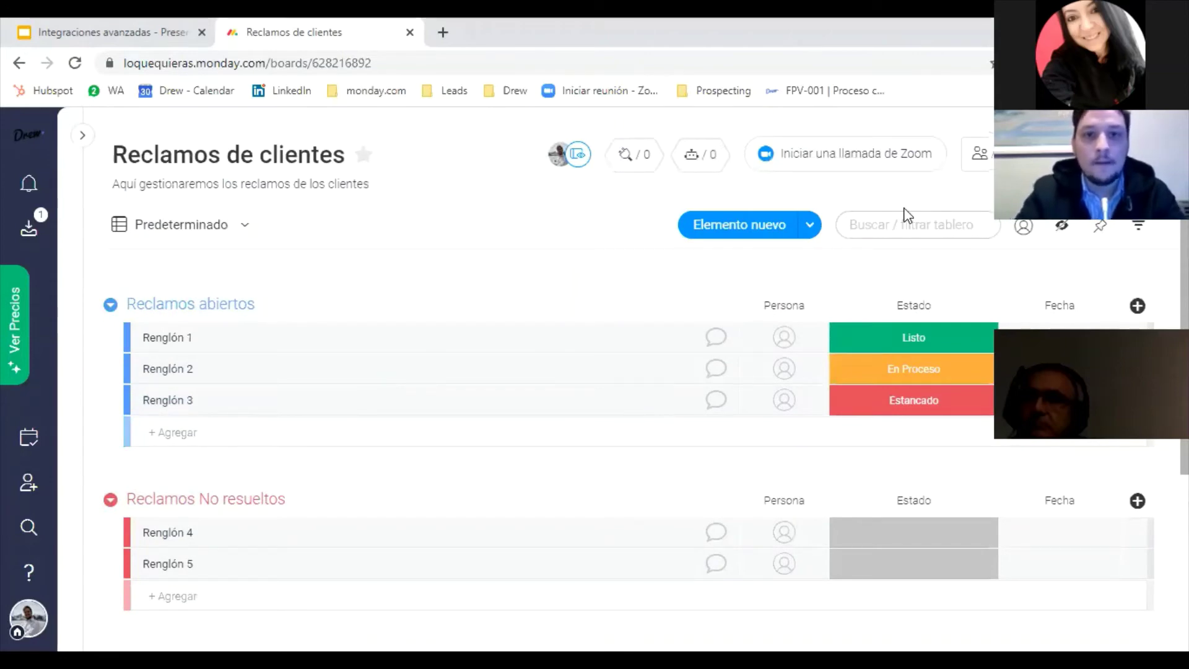
Rename the Persona and Estado columns to 'Responsable' and 'Estado del reclamo'.
left_click(790, 305)
type("Resp")
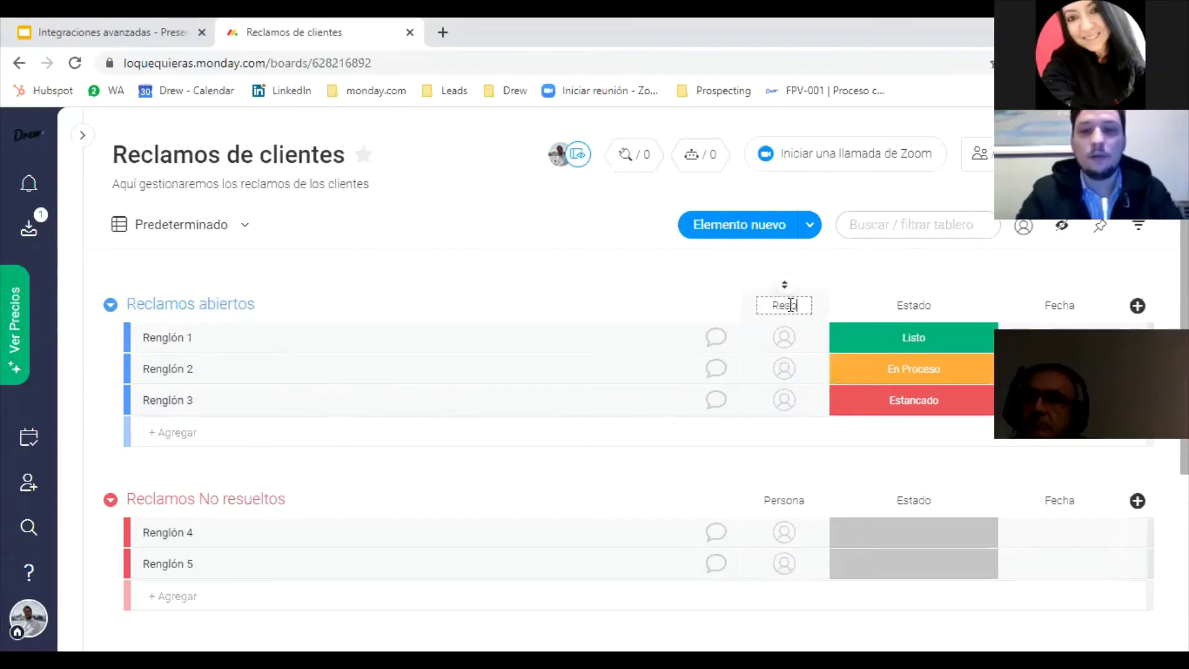
type("onsable")
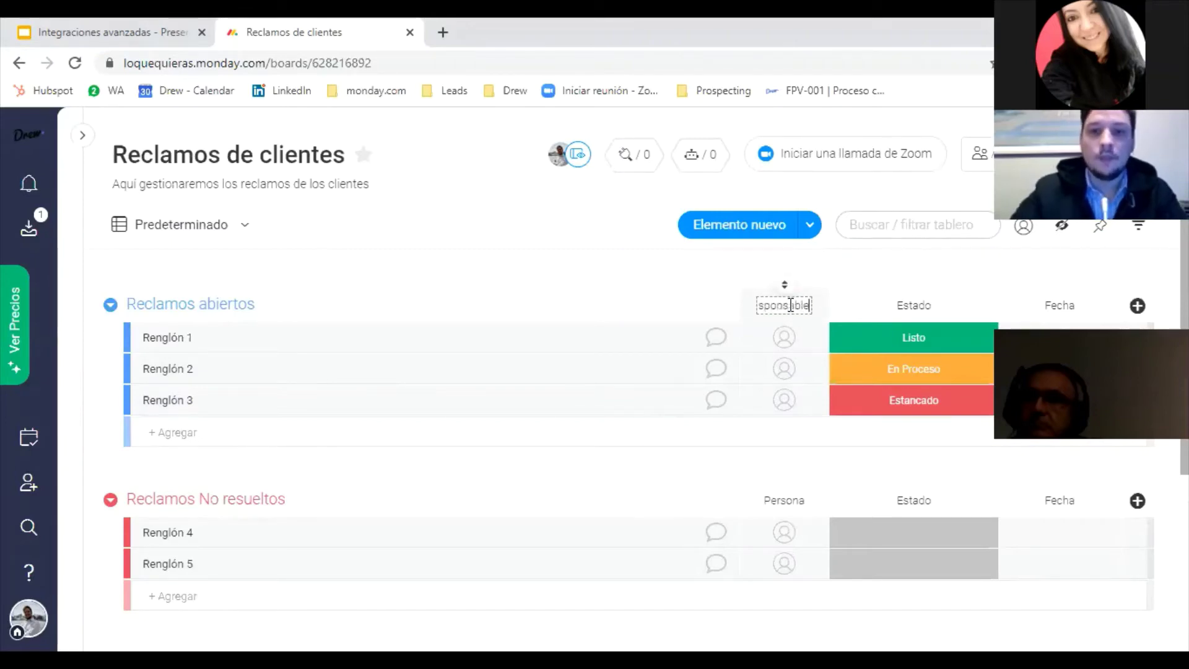
key("Return")
left_click(931, 305)
type("del reclamo")
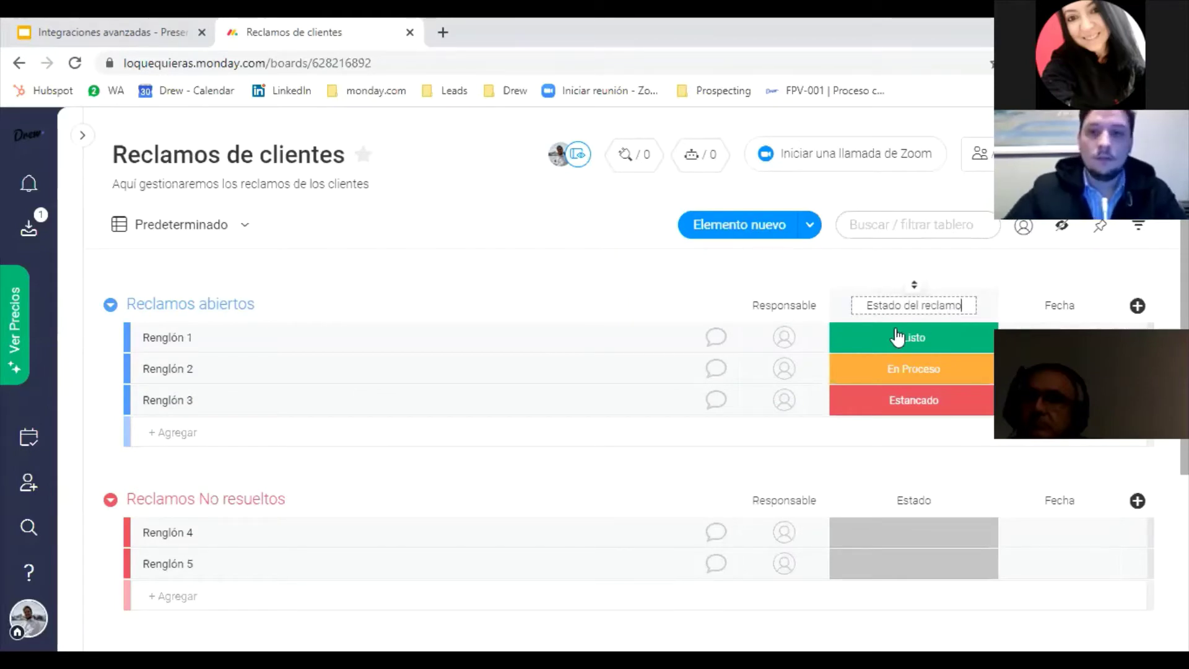
key("Return")
Rename the Estancado and Listo labels to 'No resuelto' and 'Solucionado', then set Renglón 2's status.
left_click(897, 338)
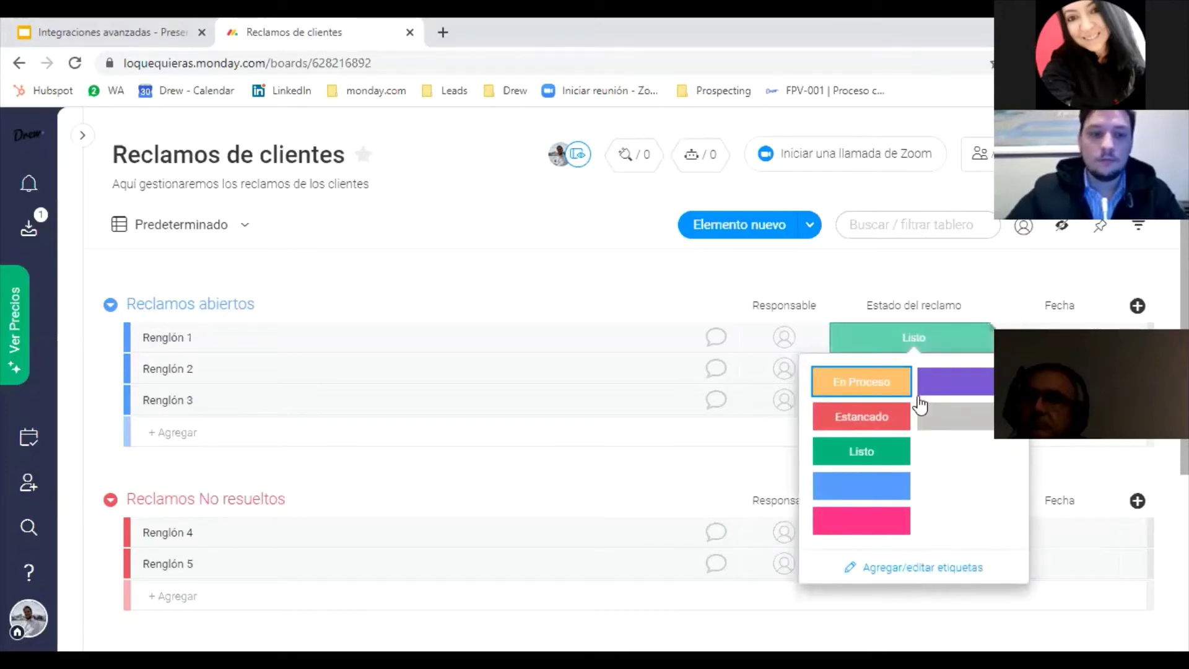
left_click(898, 567)
left_click(877, 406)
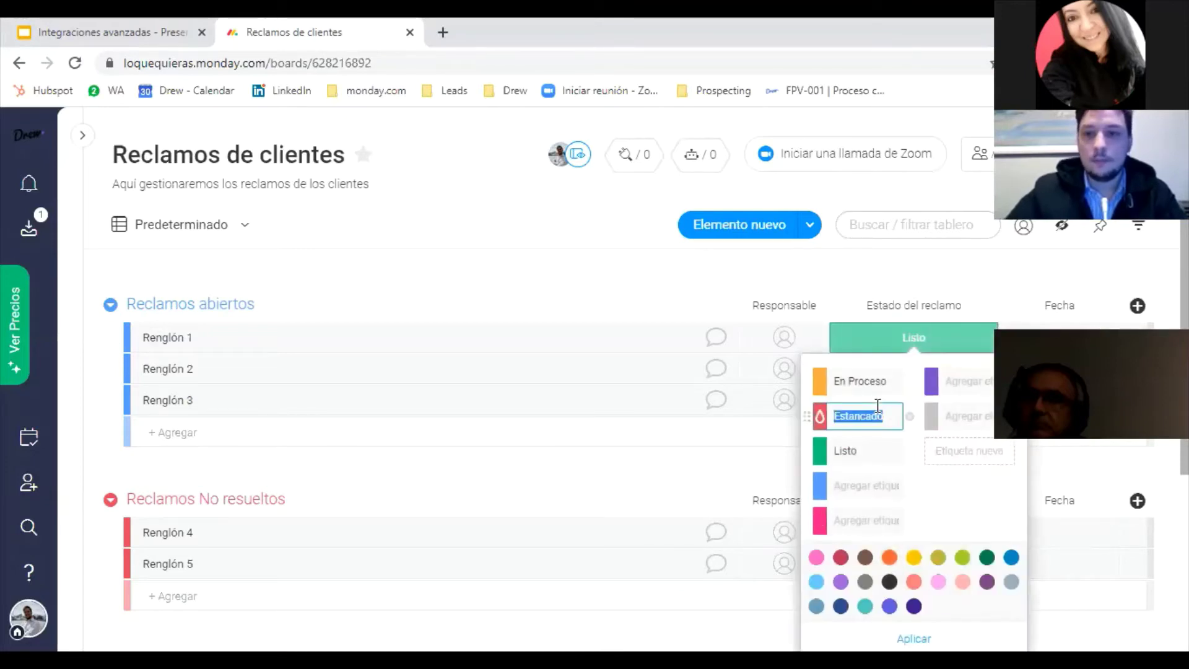
type("No ")
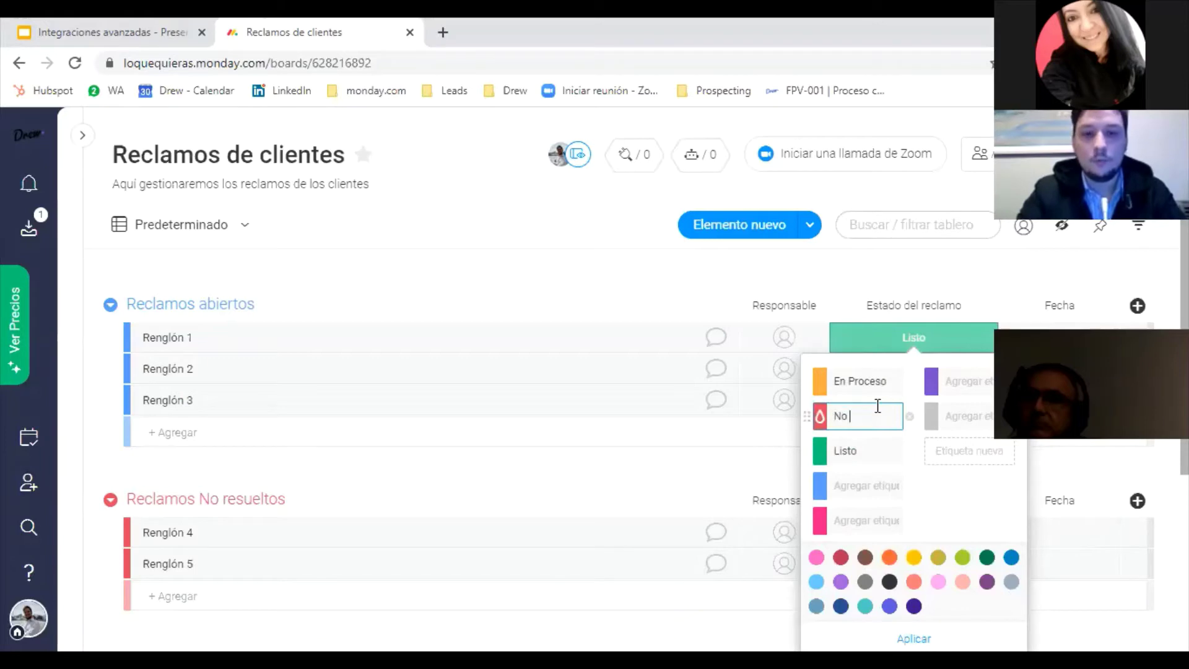
type("resuelto")
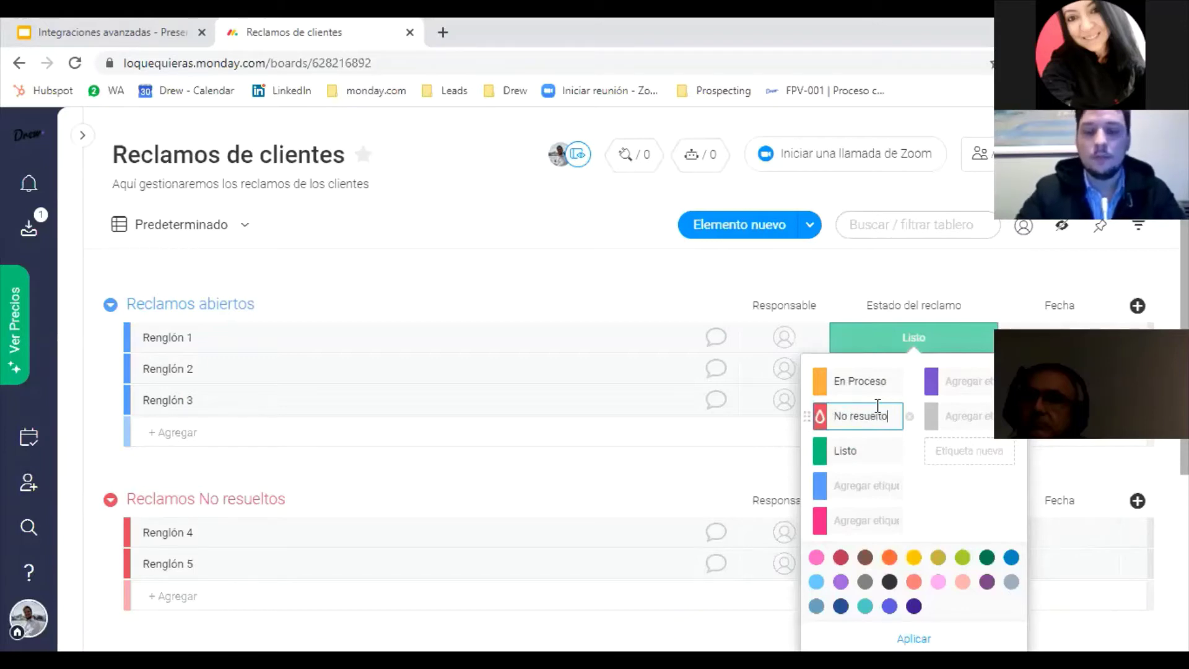
scroll(433, 461, "down", 3)
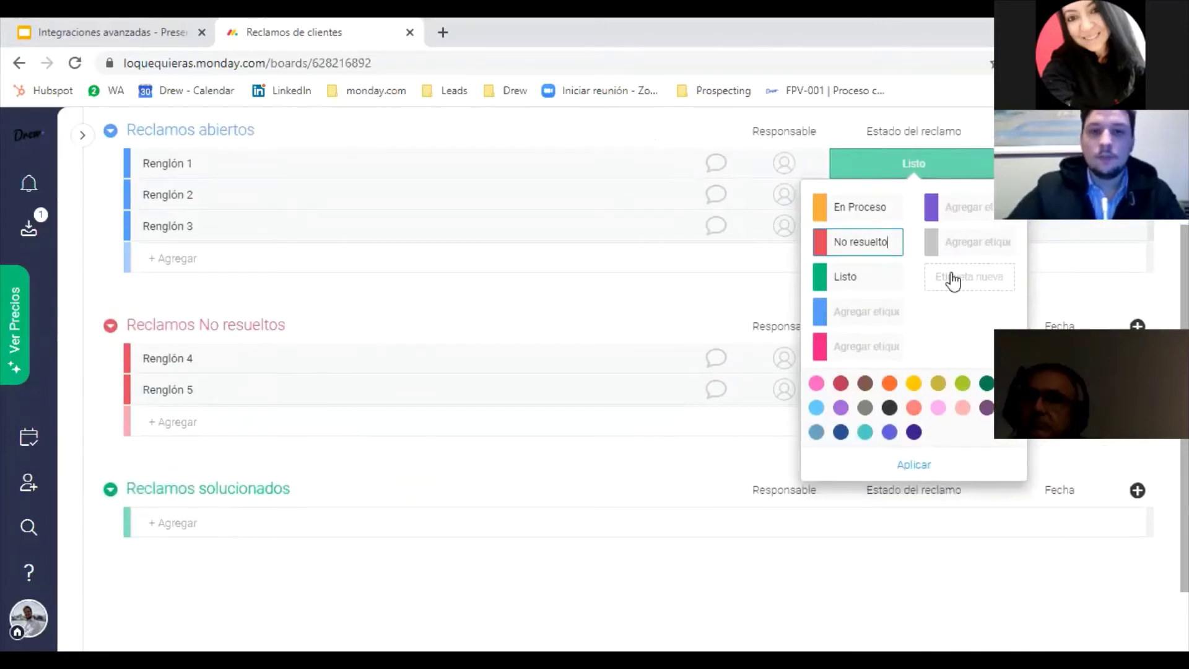
left_click(848, 276)
type("Soluc")
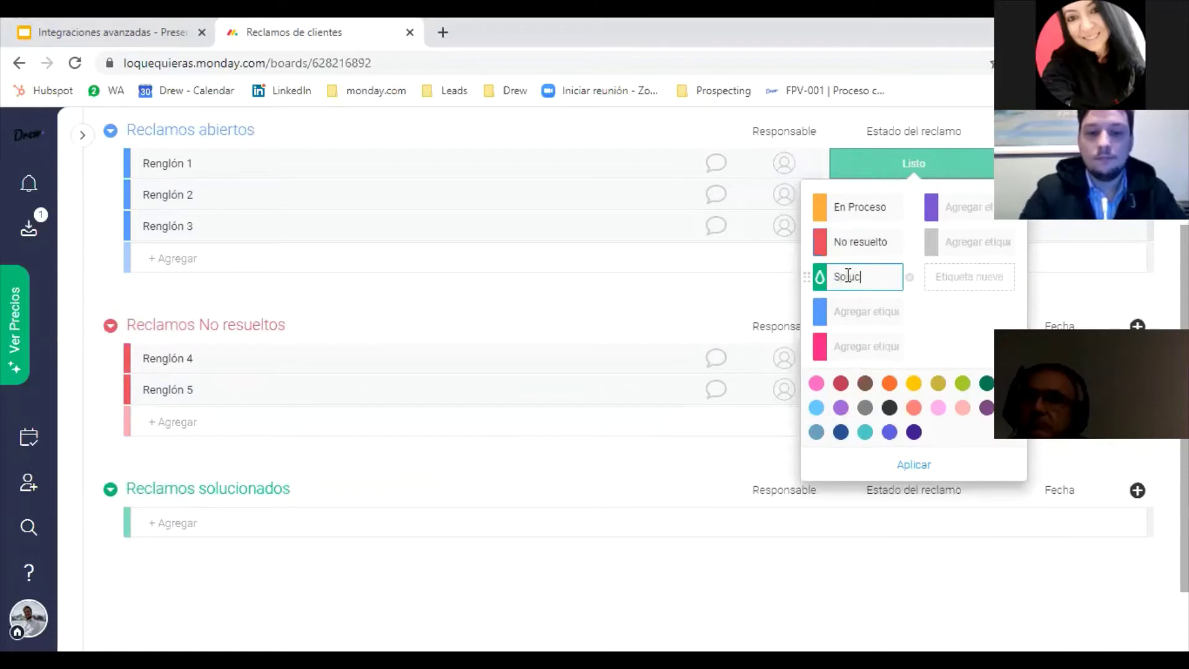
type("ionado")
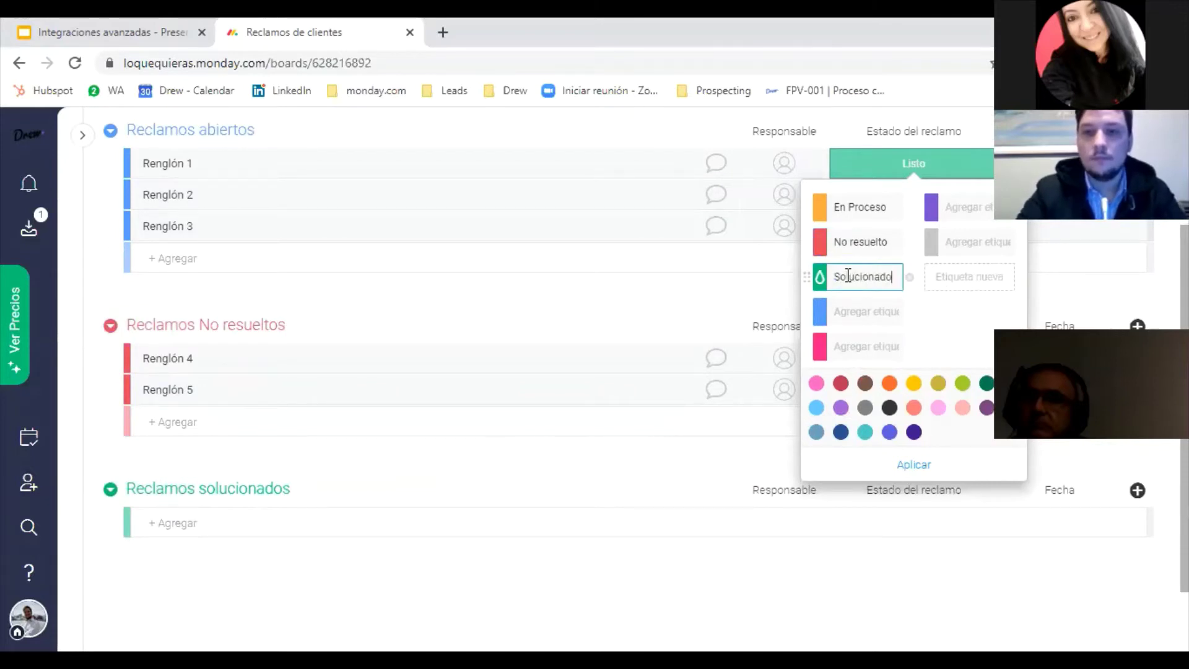
scroll(774, 273, "up", 2)
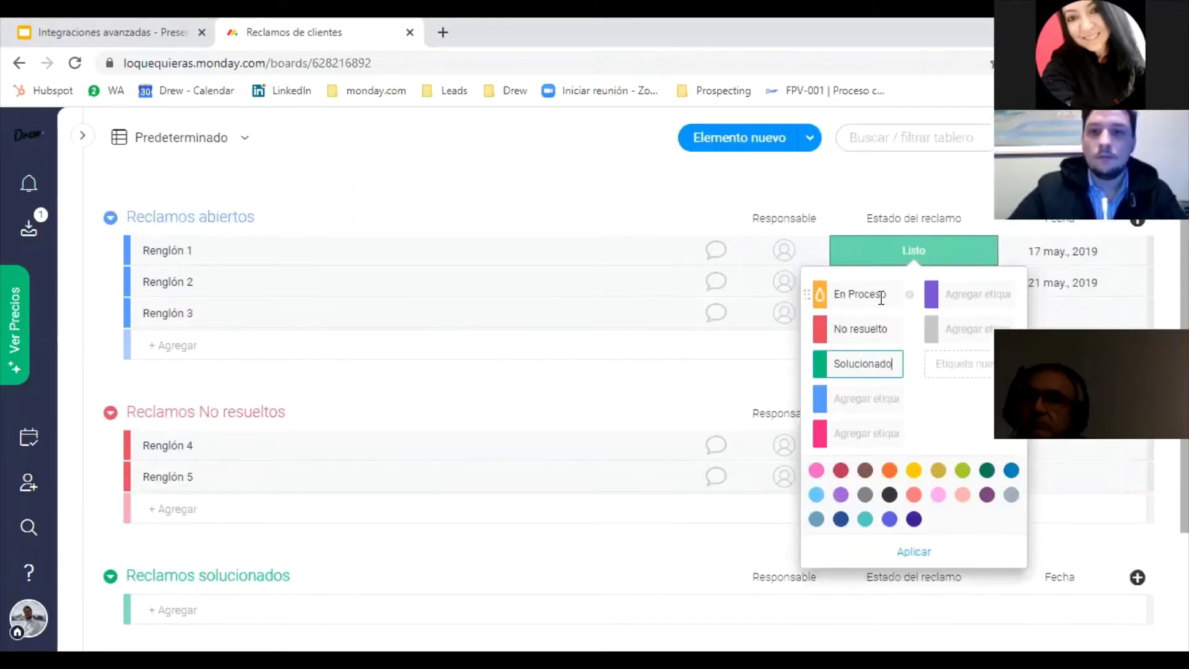
key("Return")
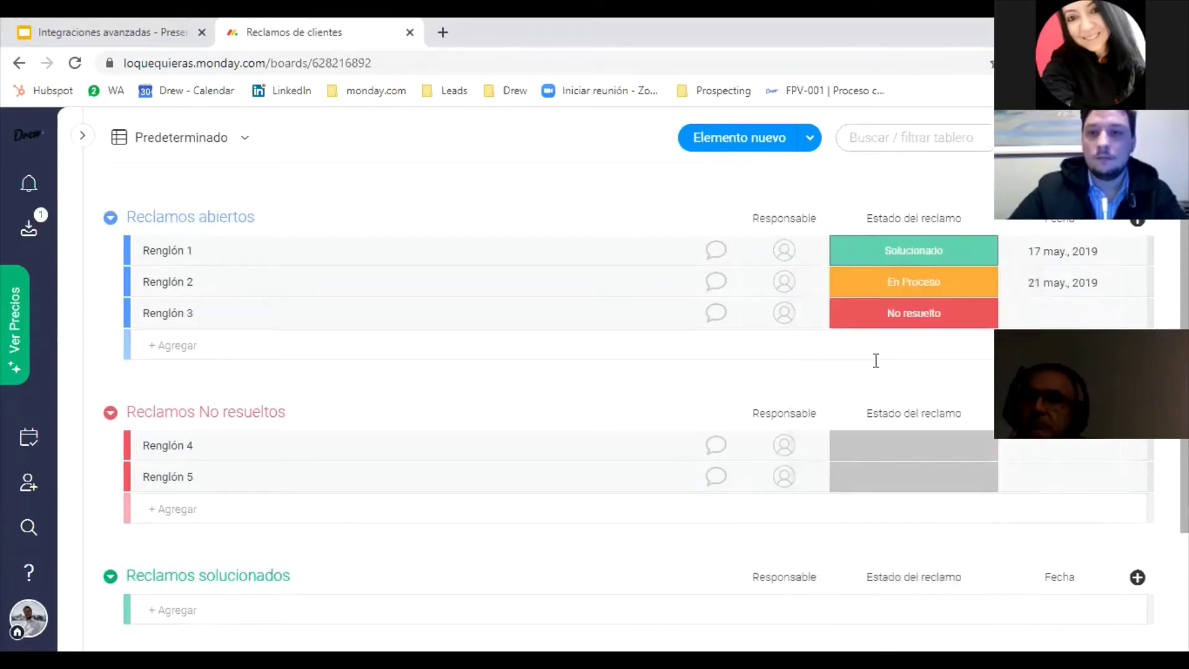
left_click(922, 287)
left_click(876, 396)
Delete the En Proceso and pink labels, and add 'Abierto' and grey 'Sin estado' labels.
left_click(897, 256)
left_click(875, 478)
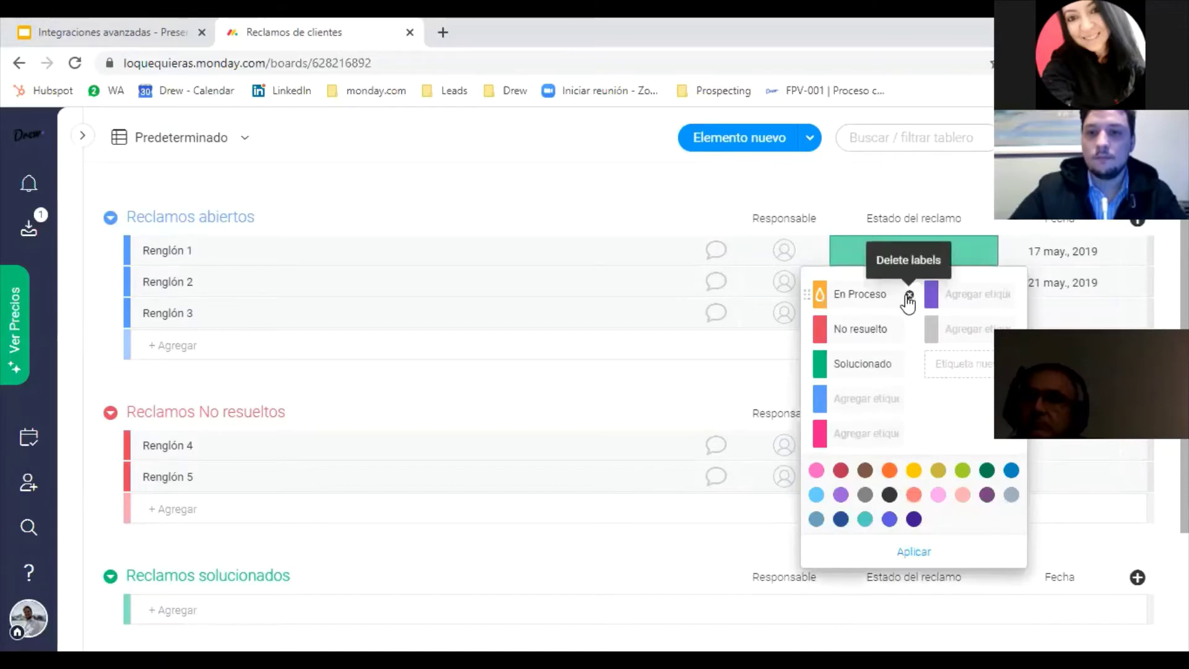
left_click(905, 297)
left_click(865, 363)
type("A")
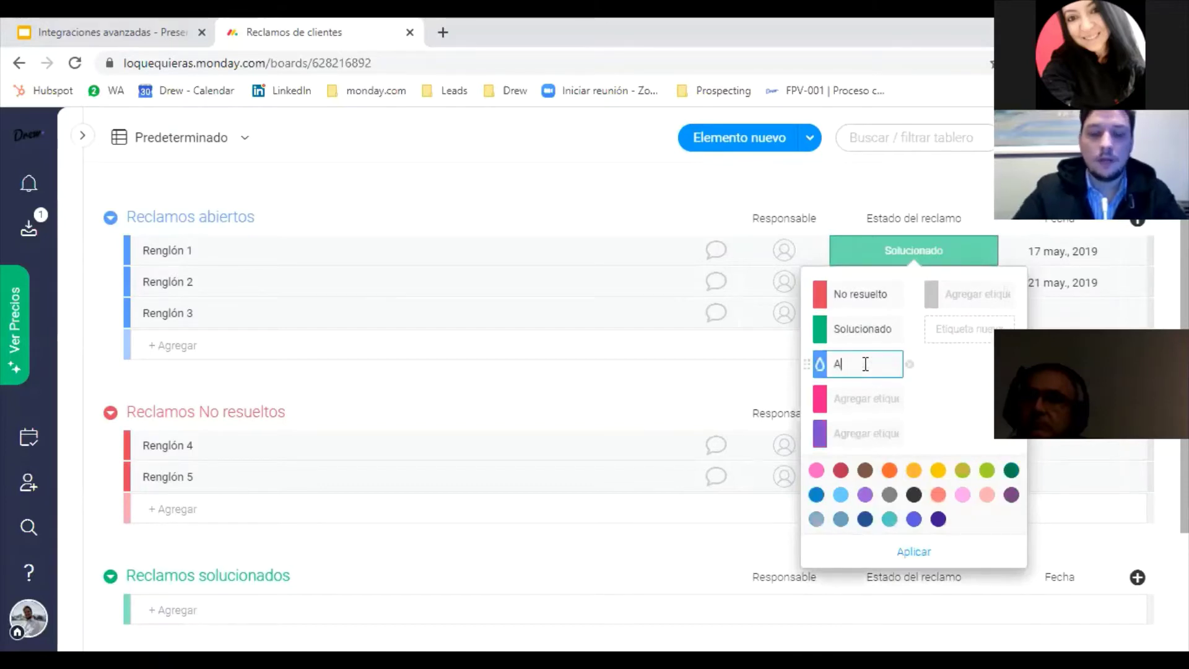
type("bierto")
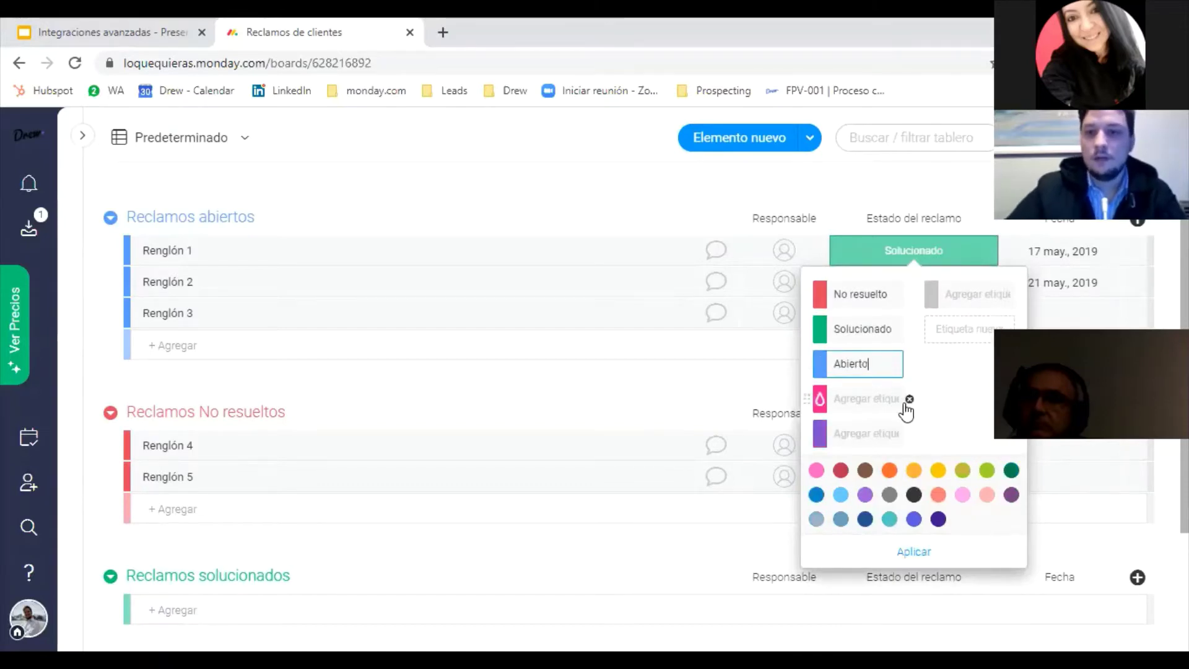
left_click(909, 402)
left_click(910, 402)
type("Sin estado")
key("Return")
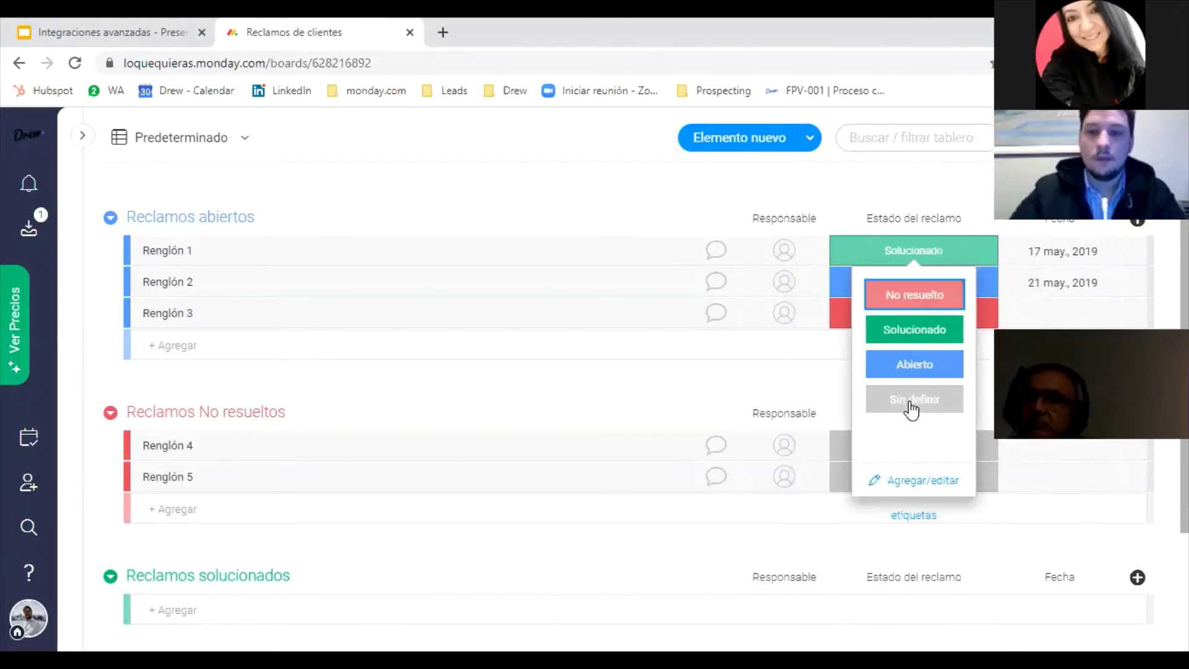
left_click(1083, 221)
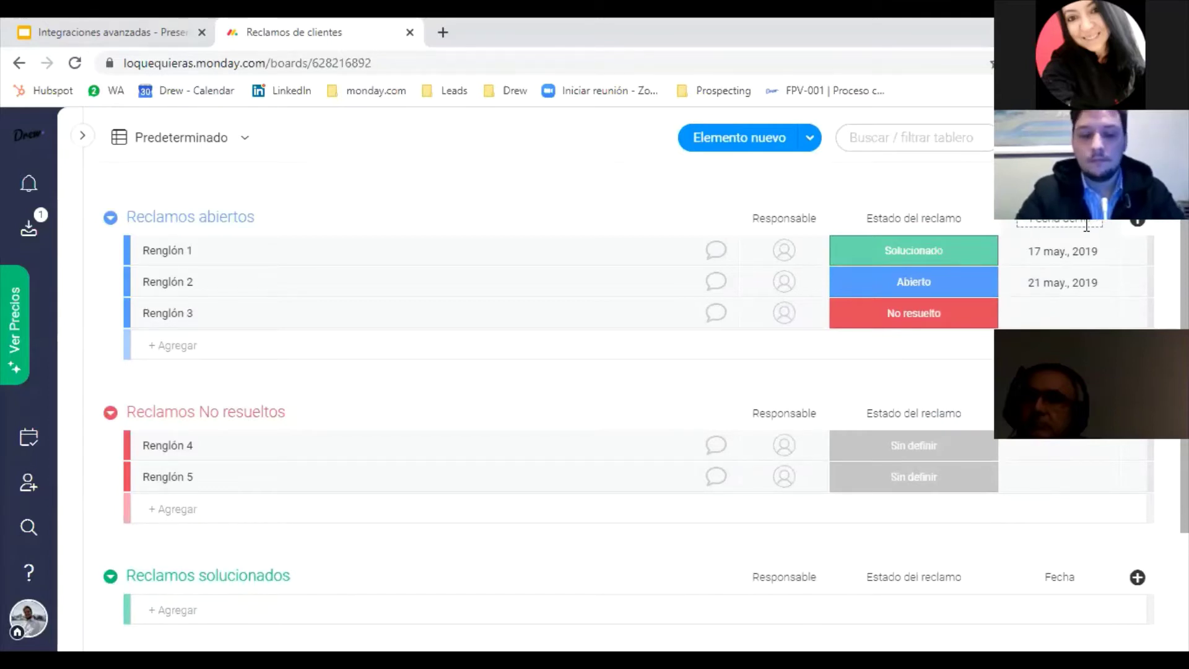
Name the date column 'Fecha del reclamo' and add Texto and Números columns.
key("Return")
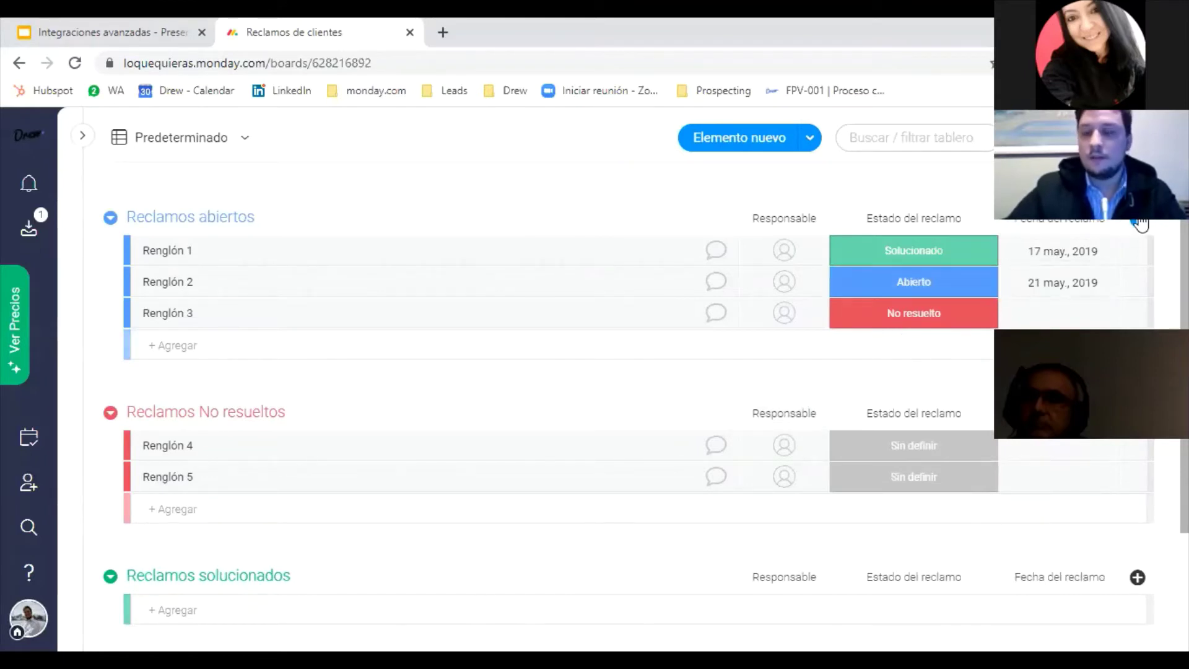
left_click(1137, 223)
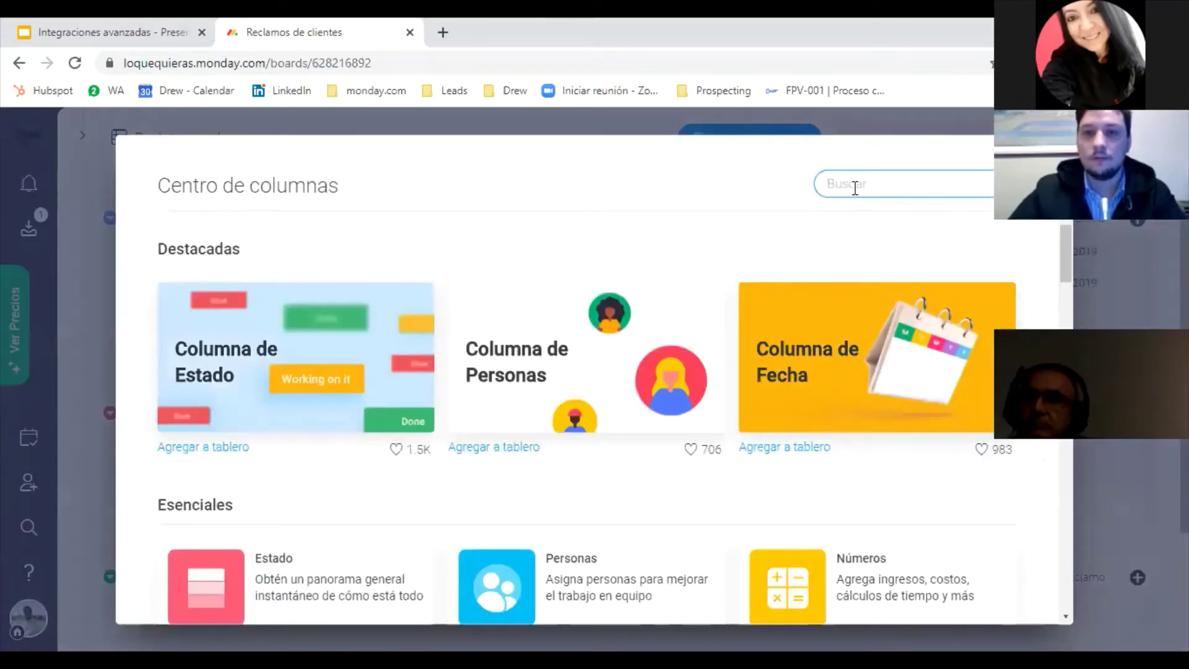
key("Escape")
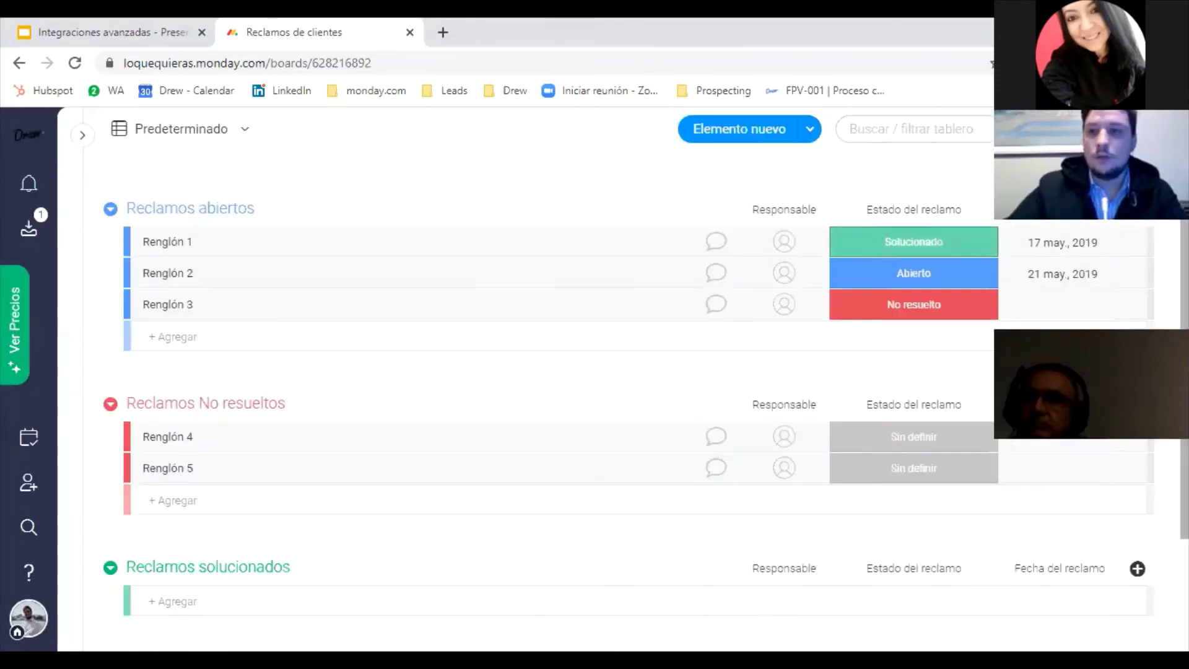
left_click(1142, 222)
left_click(1060, 305)
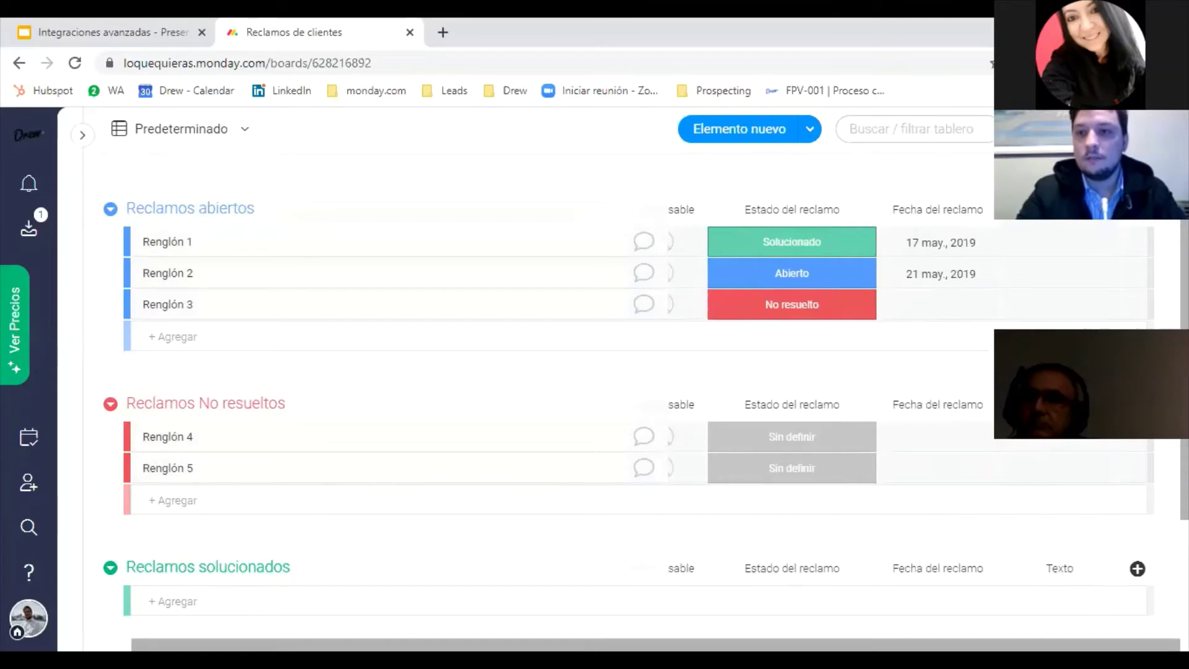
left_click(1138, 569)
left_click(1088, 489)
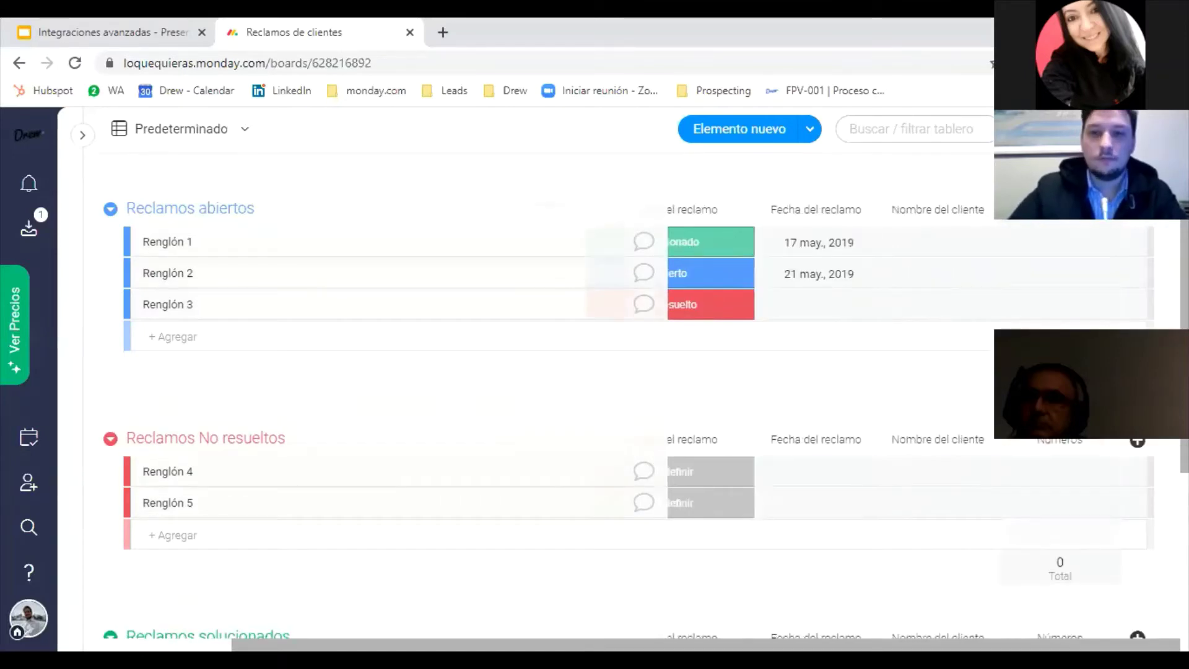
Add a Teléfono column and delete the Números column.
left_click(1135, 222)
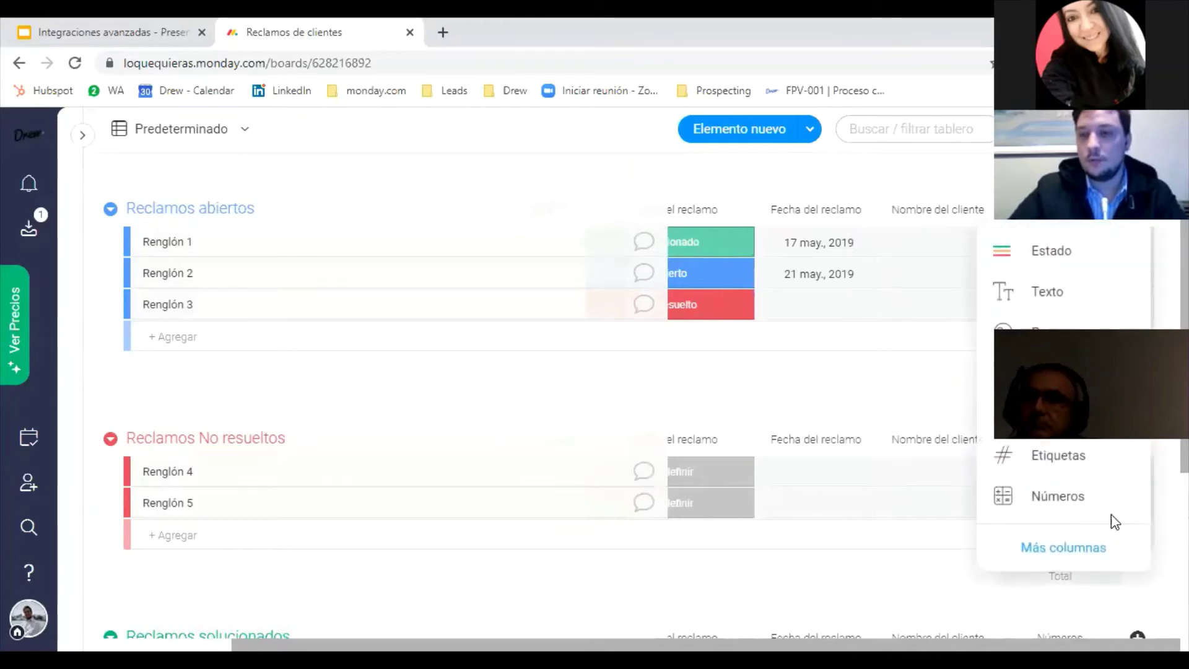
left_click(1106, 533)
type("tel")
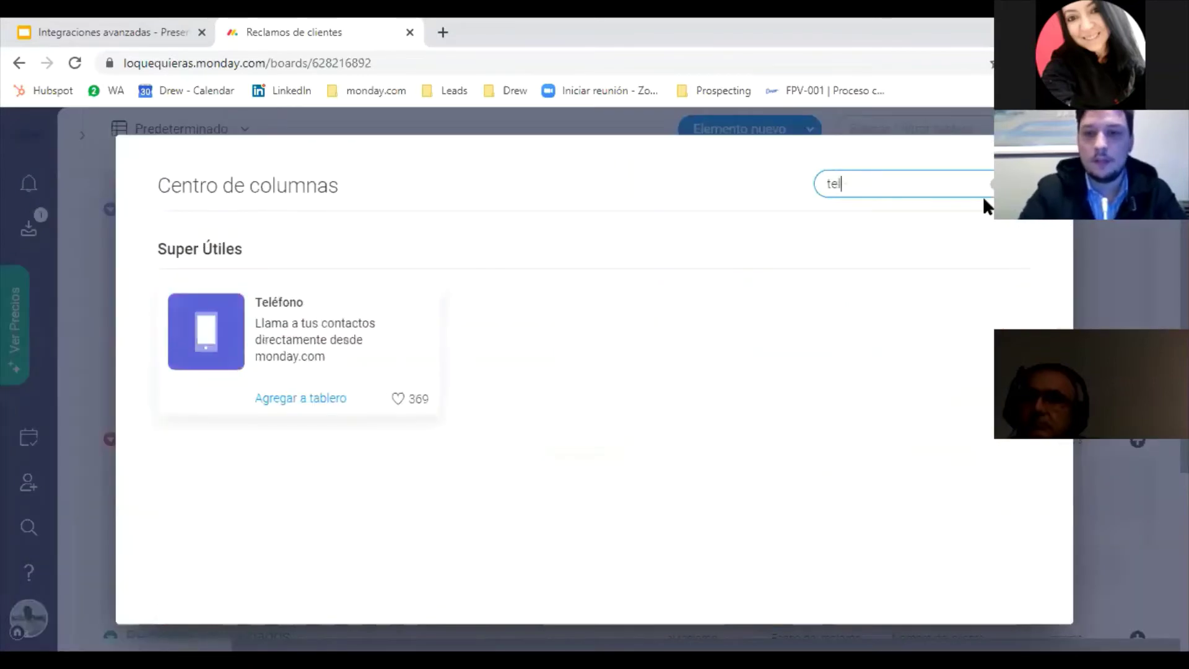
left_click(303, 325)
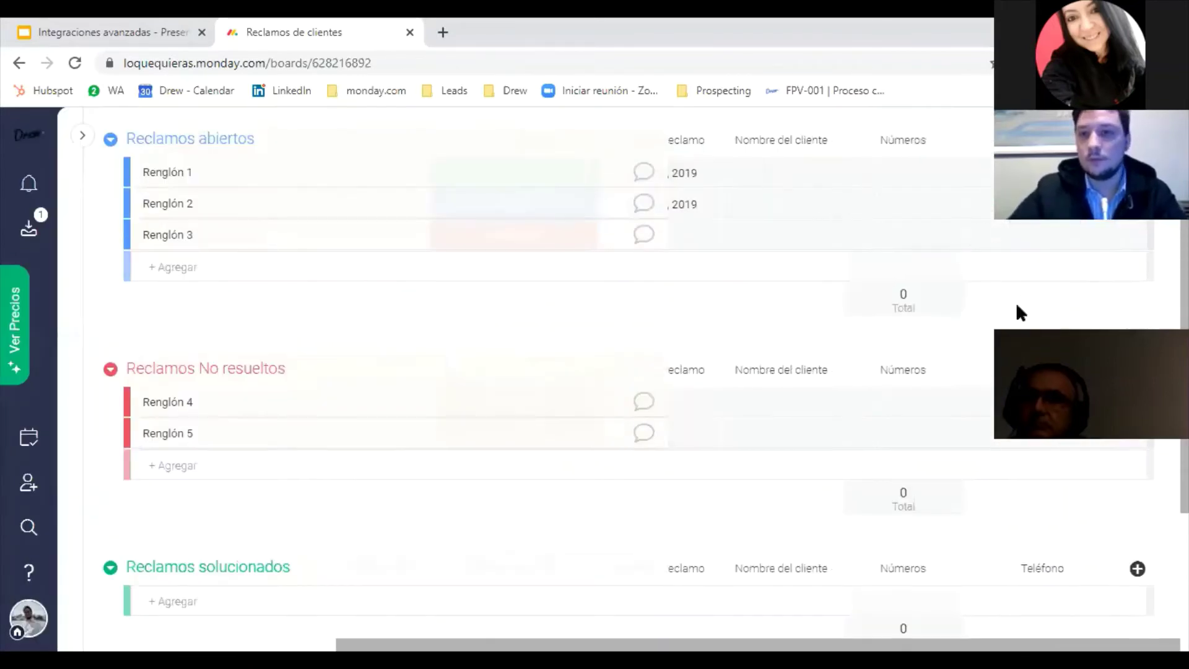
scroll(1016, 313, "up", 3)
left_click(955, 302)
scroll(957, 332, "down", 2)
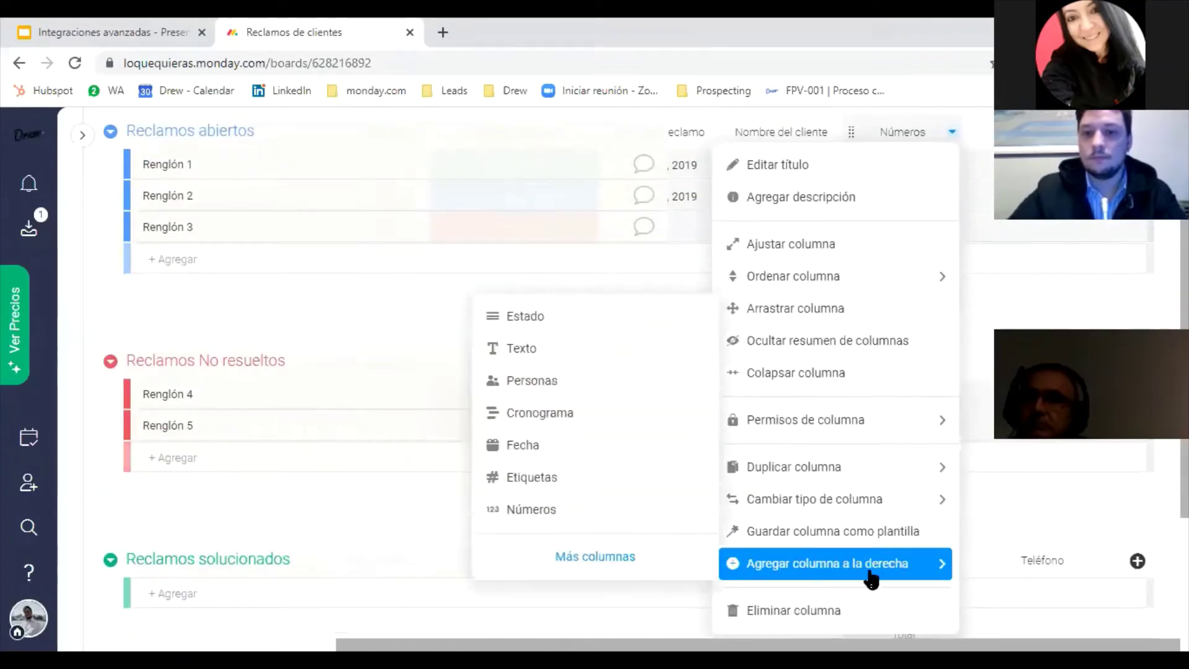
left_click(805, 610)
left_click(816, 249)
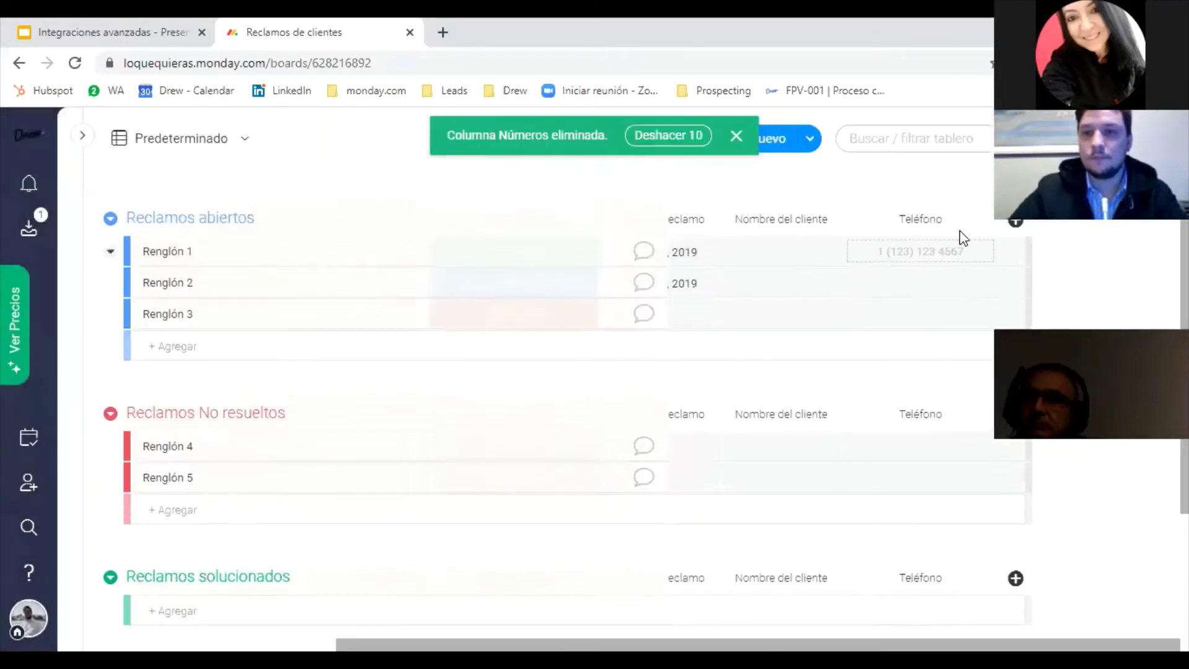
Add a Texto largo column named 'Reclamo'.
left_click(1016, 223)
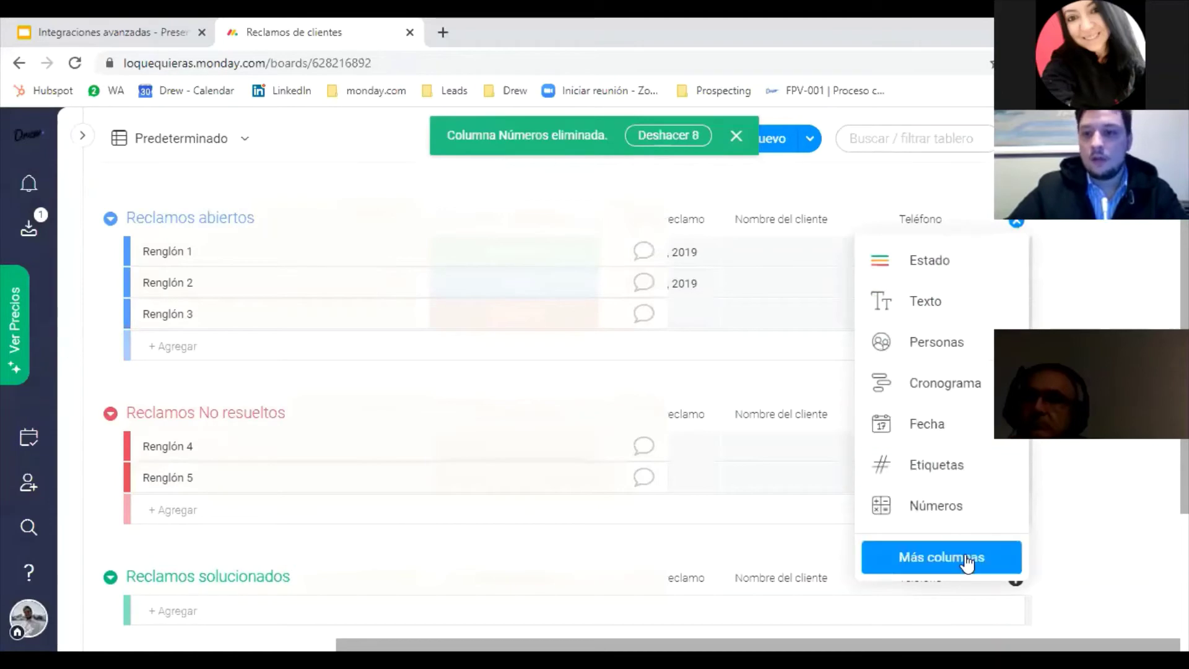
left_click(967, 558)
type("tex")
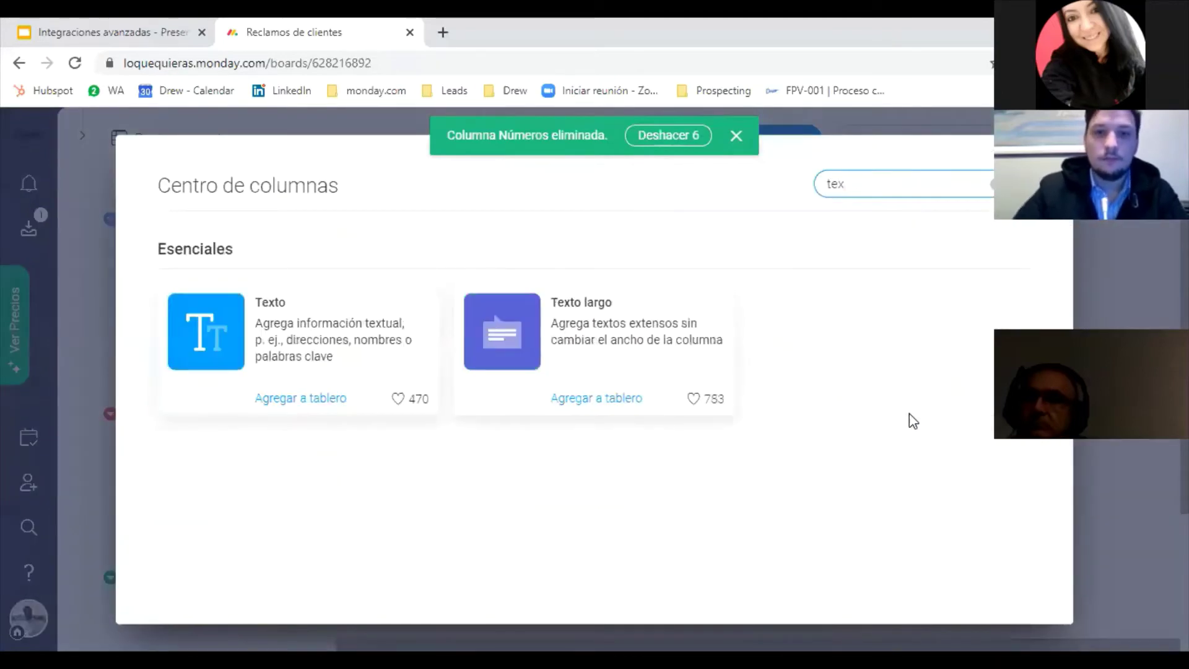
left_click(583, 332)
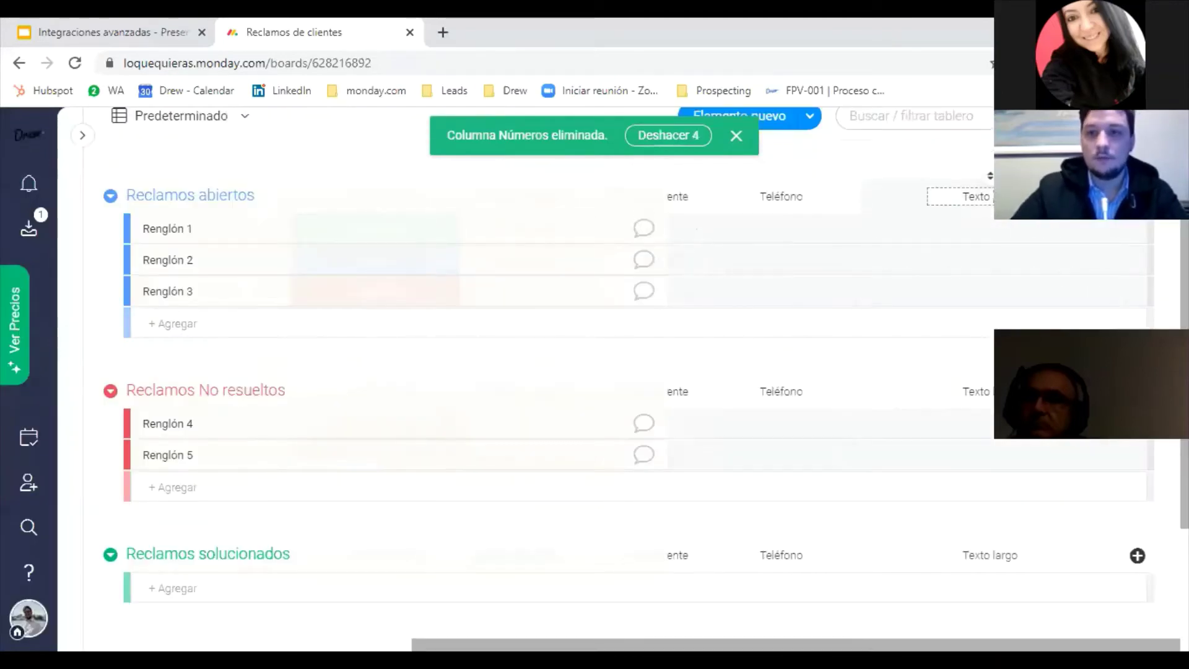
type("R")
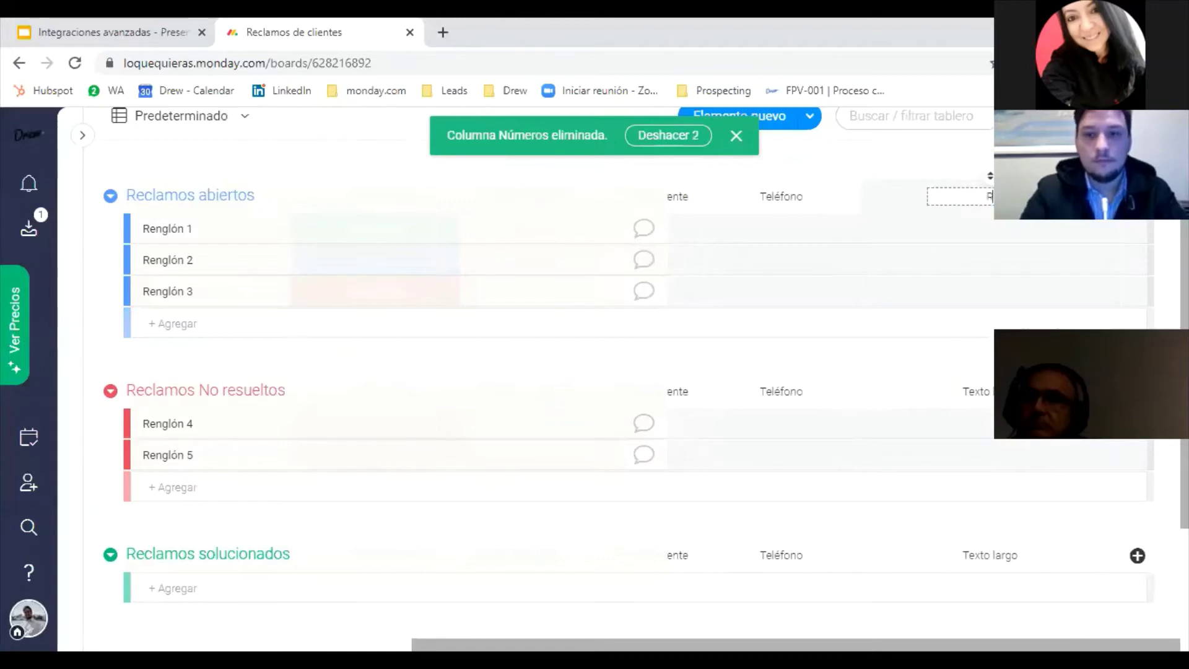
type("eclamo")
key("Return")
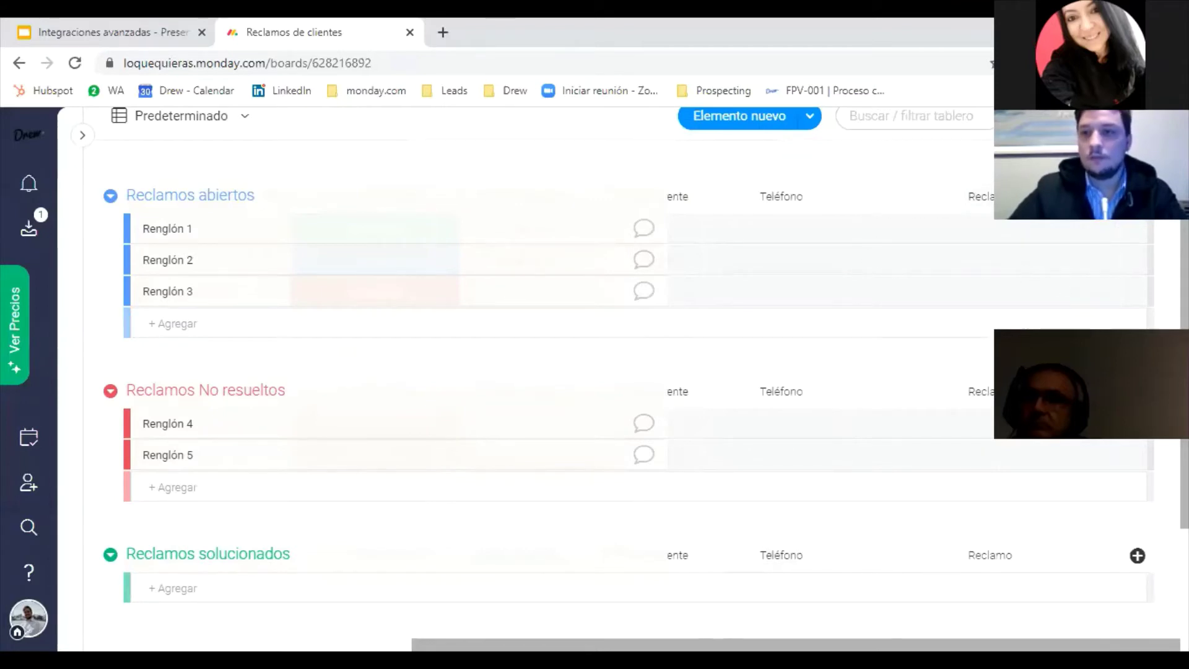
Add a Correo electrónico column and a status column to the board.
left_click(1136, 216)
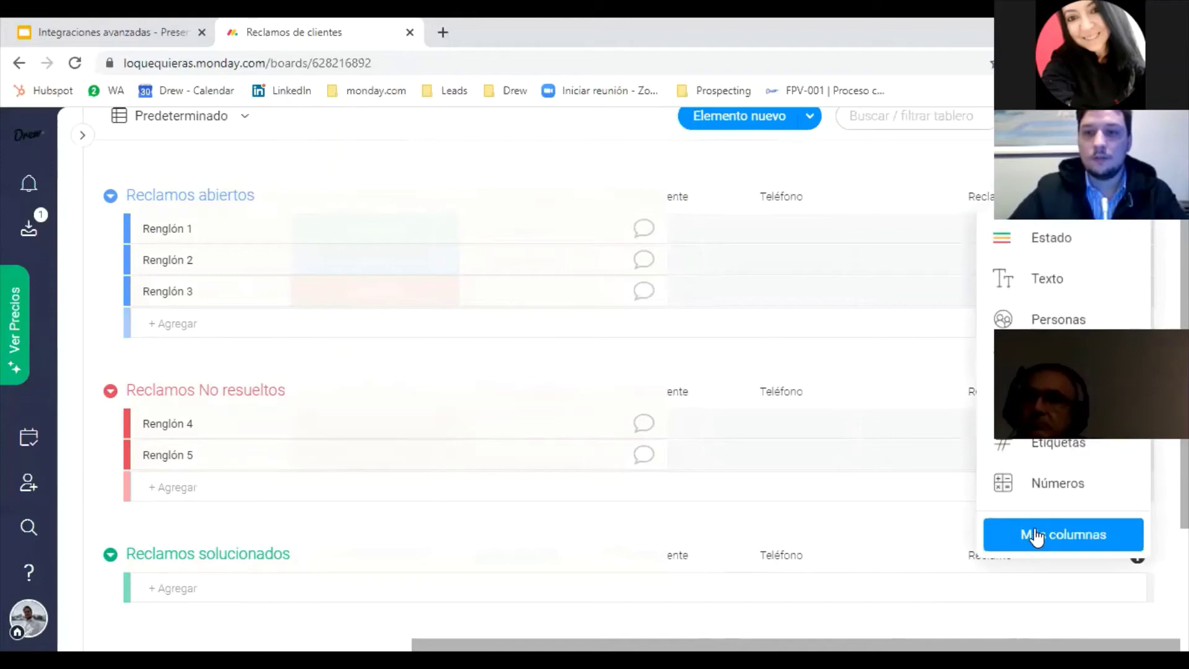
left_click(1036, 536)
type("cor")
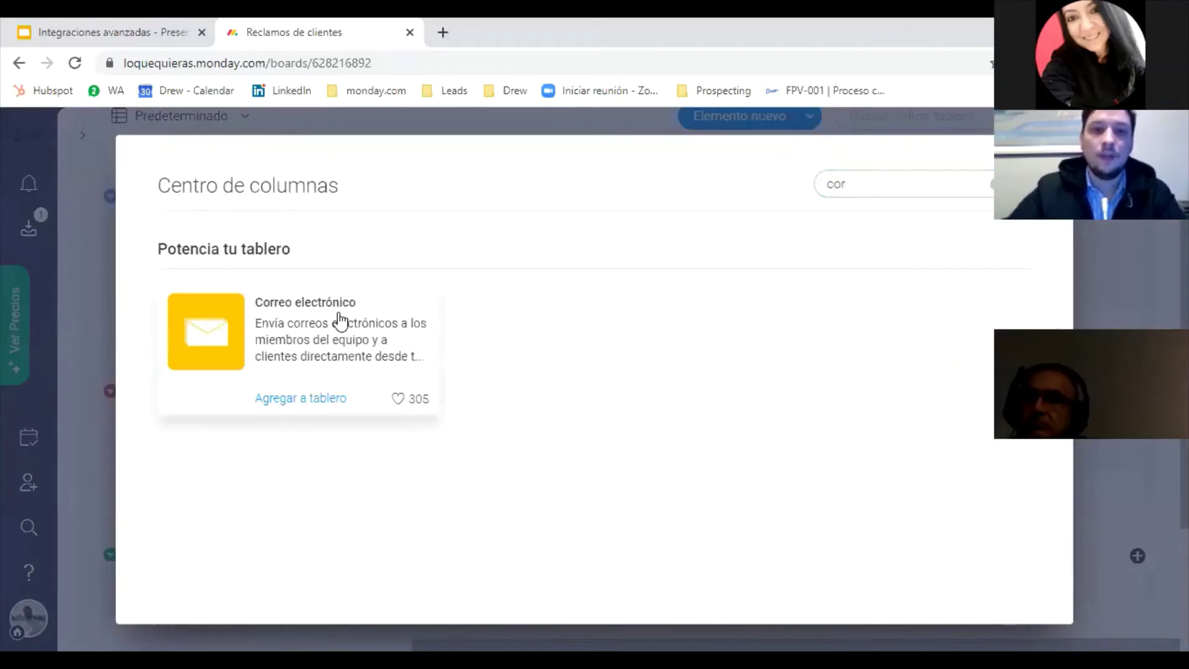
left_click(337, 322)
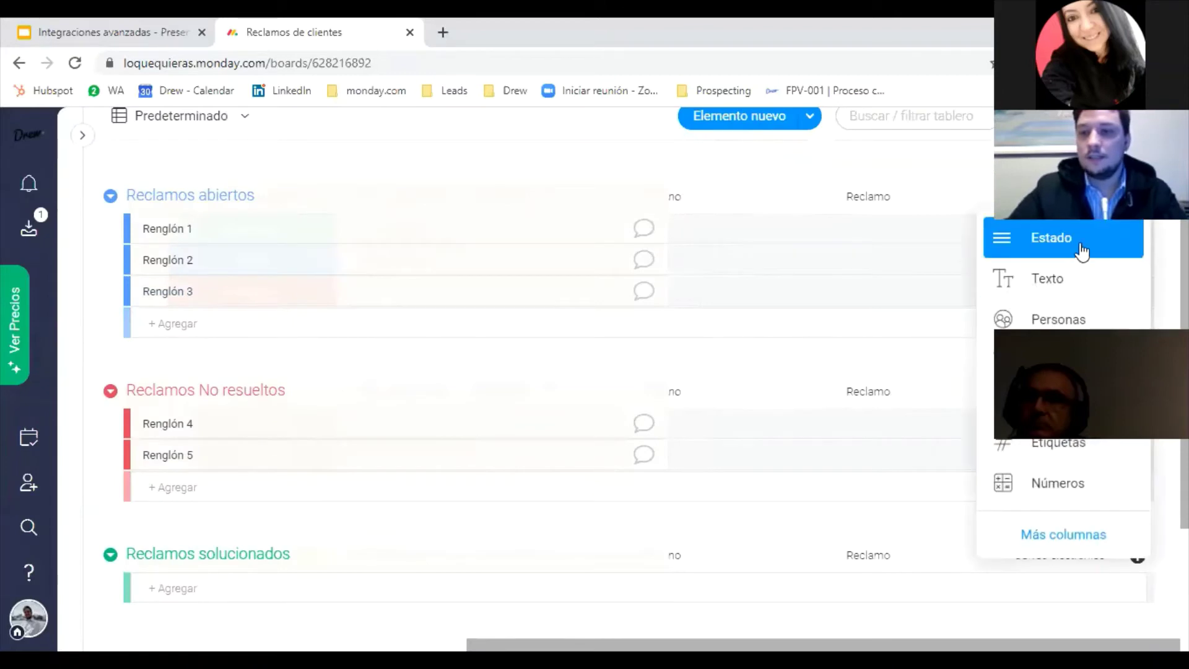
left_click(1052, 238)
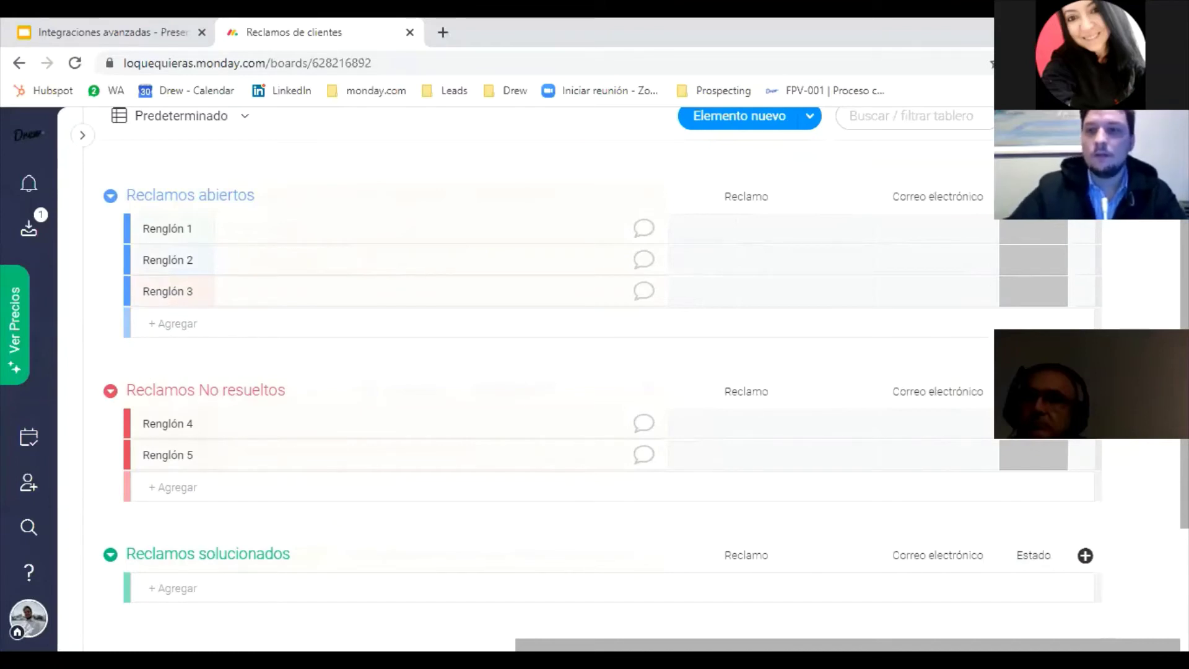
Add a Texto largo column named 'Solución propuesta'.
left_click(1085, 555)
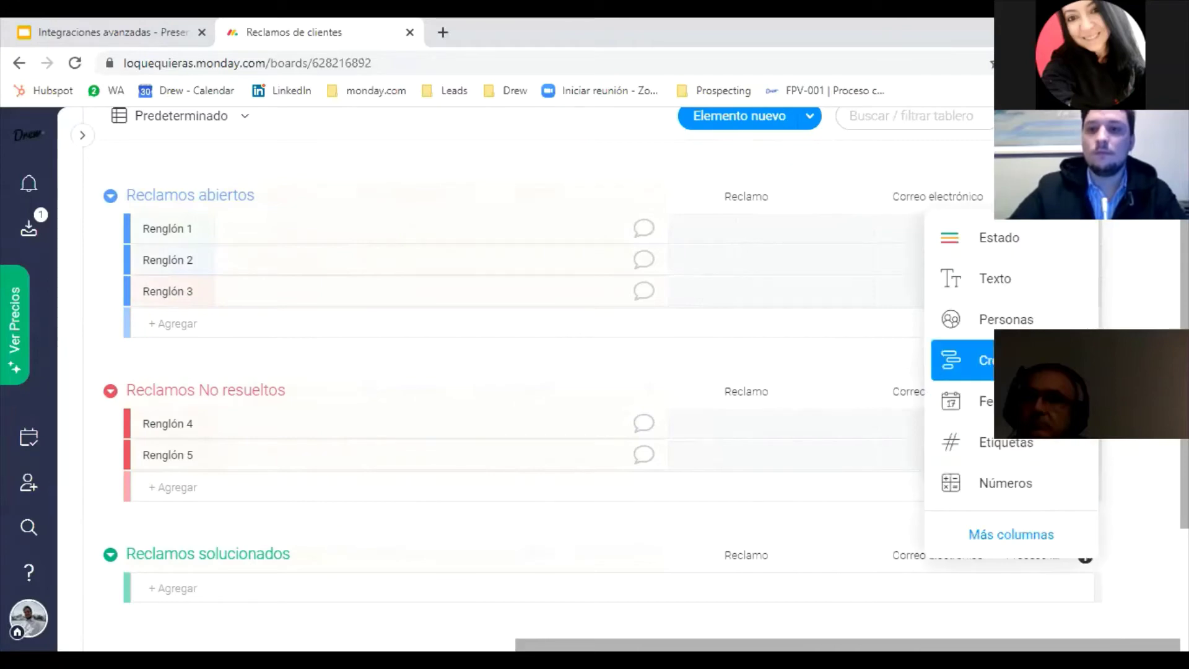
left_click(1022, 537)
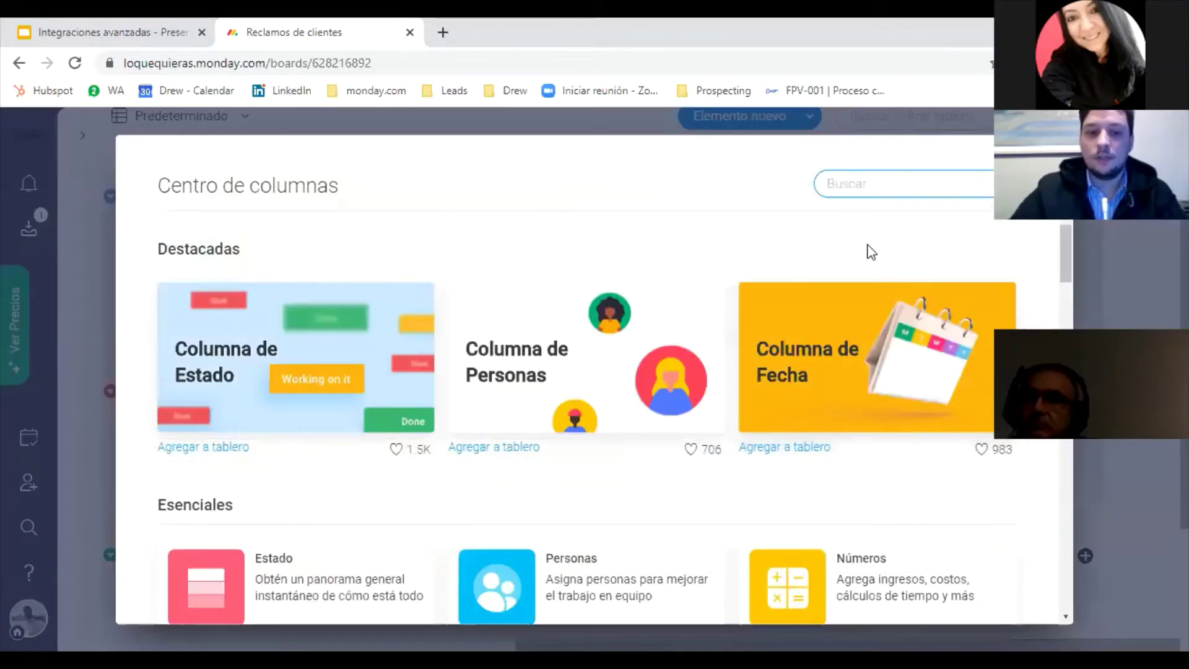
type("tex")
left_click(638, 296)
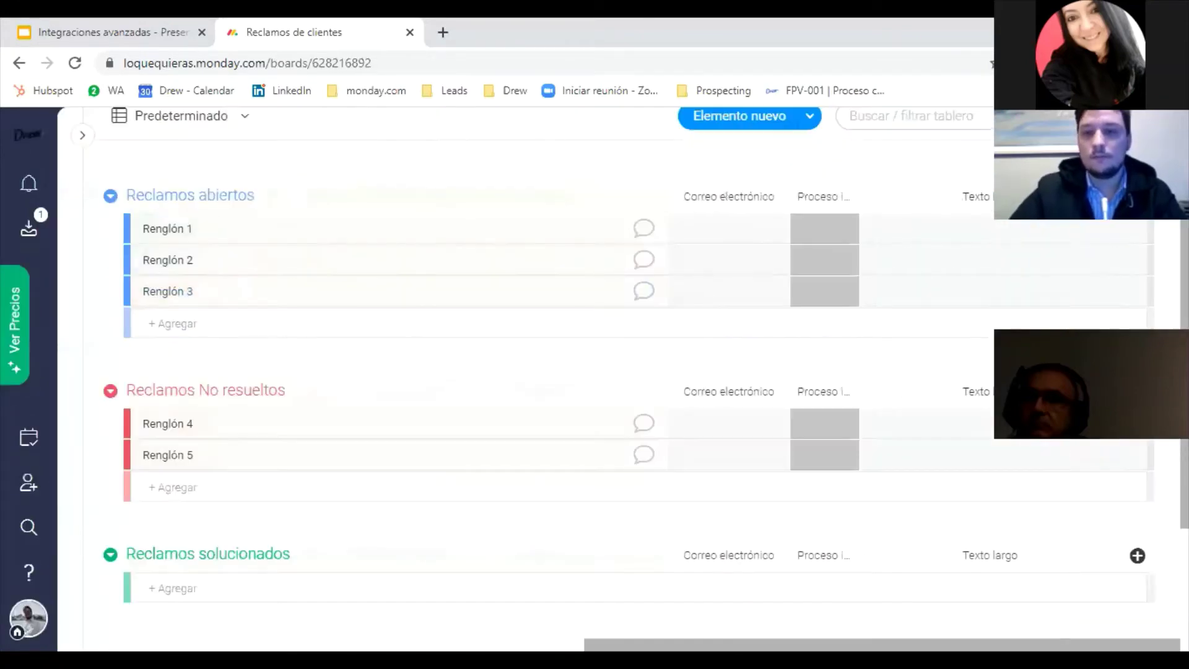
left_click(992, 310)
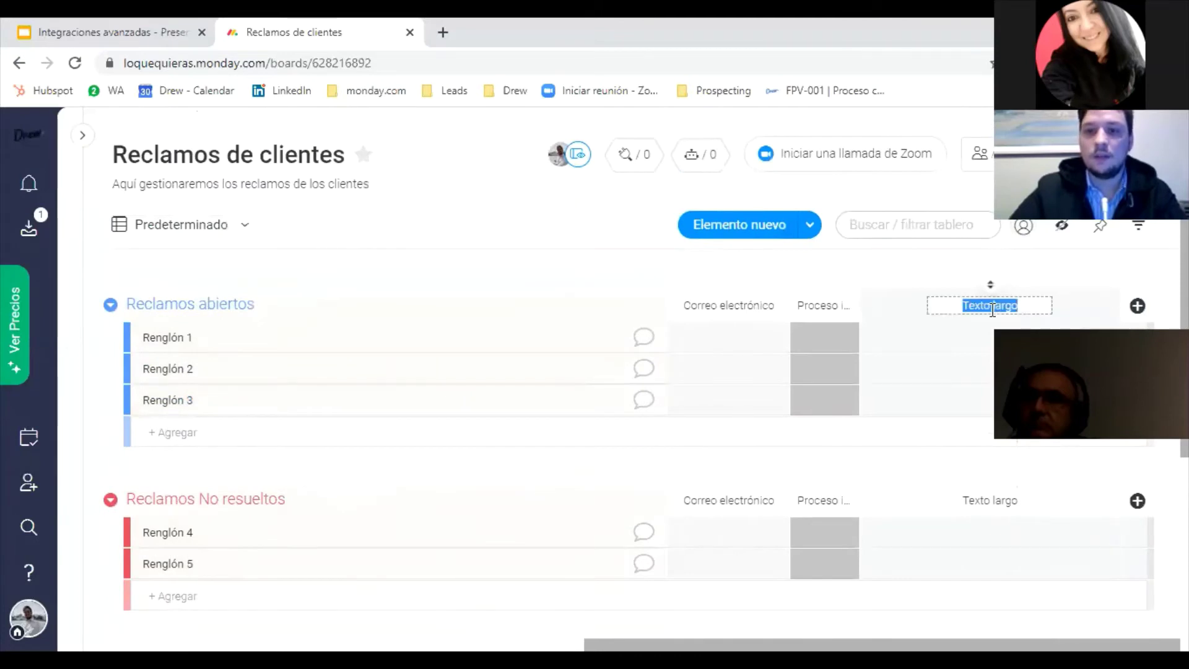
type("Sn")
type("lución pro")
type("puesta")
key("Return")
Narrow the item name column, leaving Renglón 1's status unchanged.
scroll(1059, 310, "left", 10)
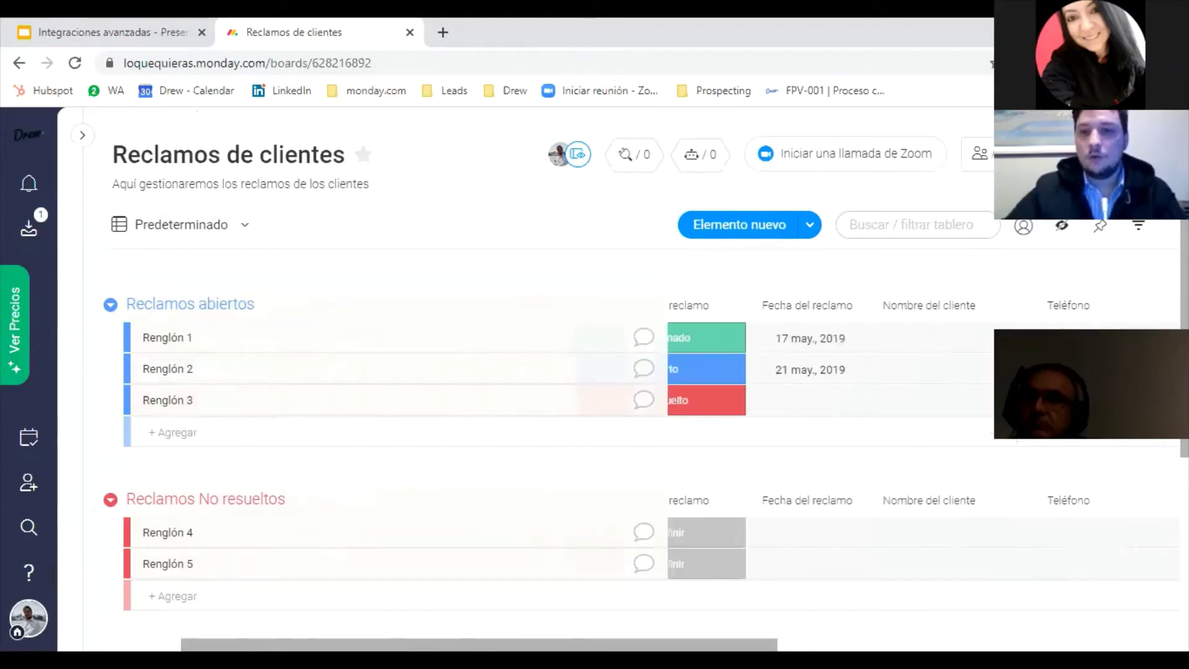
left_click_drag(667, 279, 337, 314)
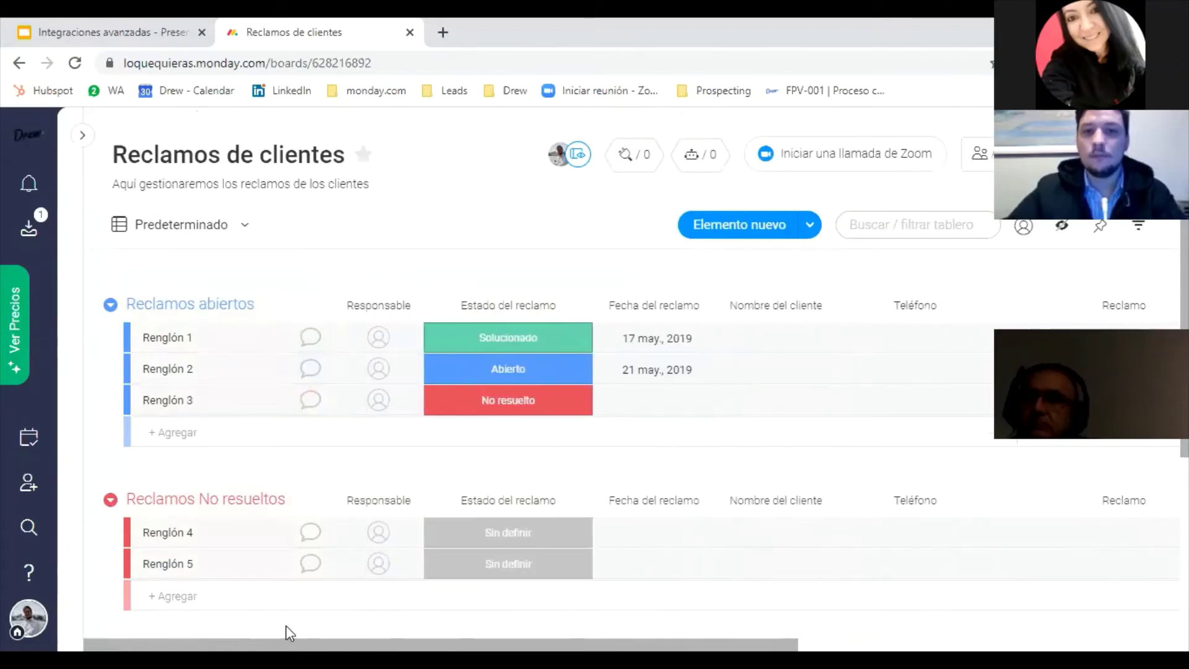
left_click(506, 337)
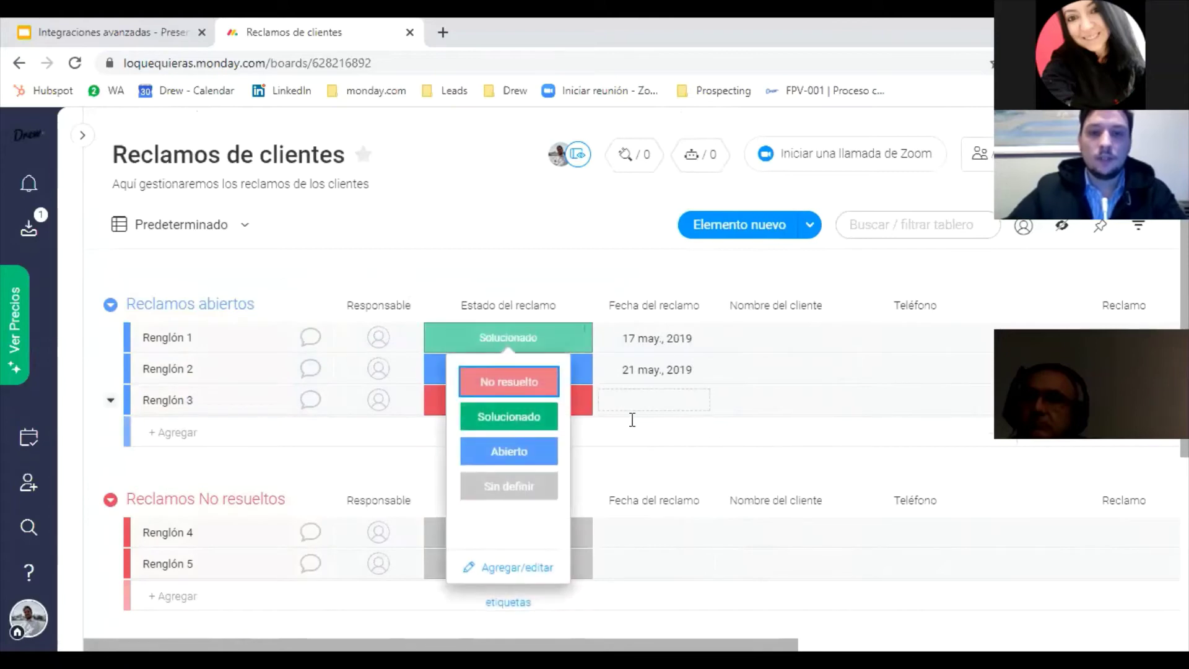
left_click(615, 259)
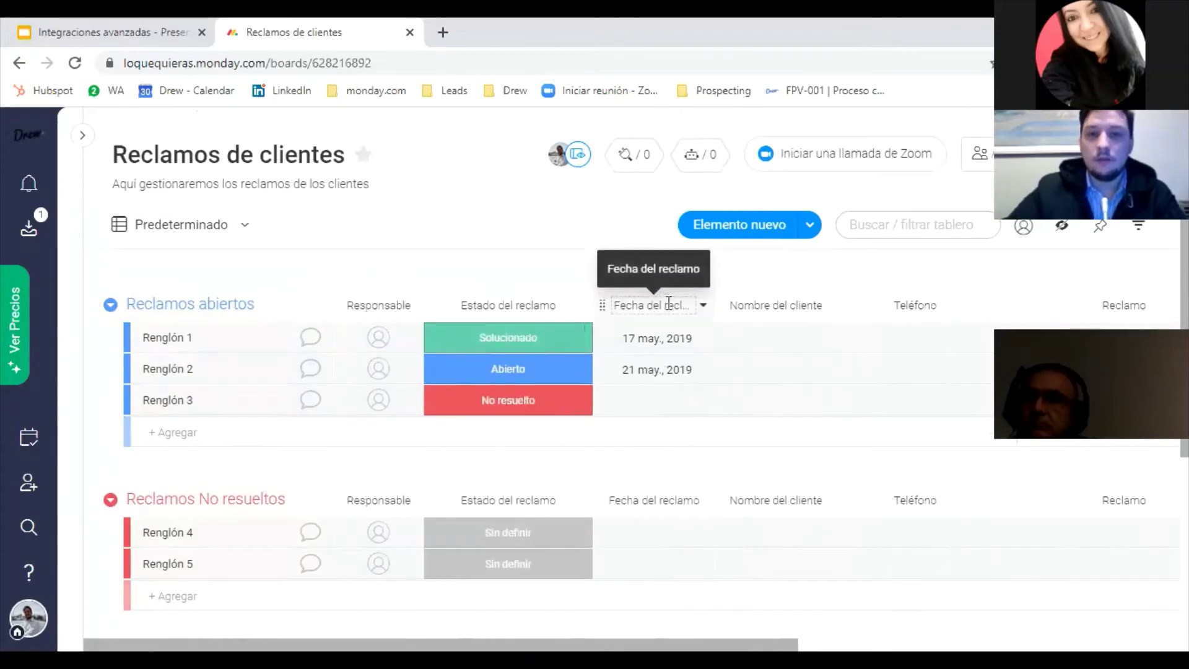
left_click_drag(690, 643, 883, 622)
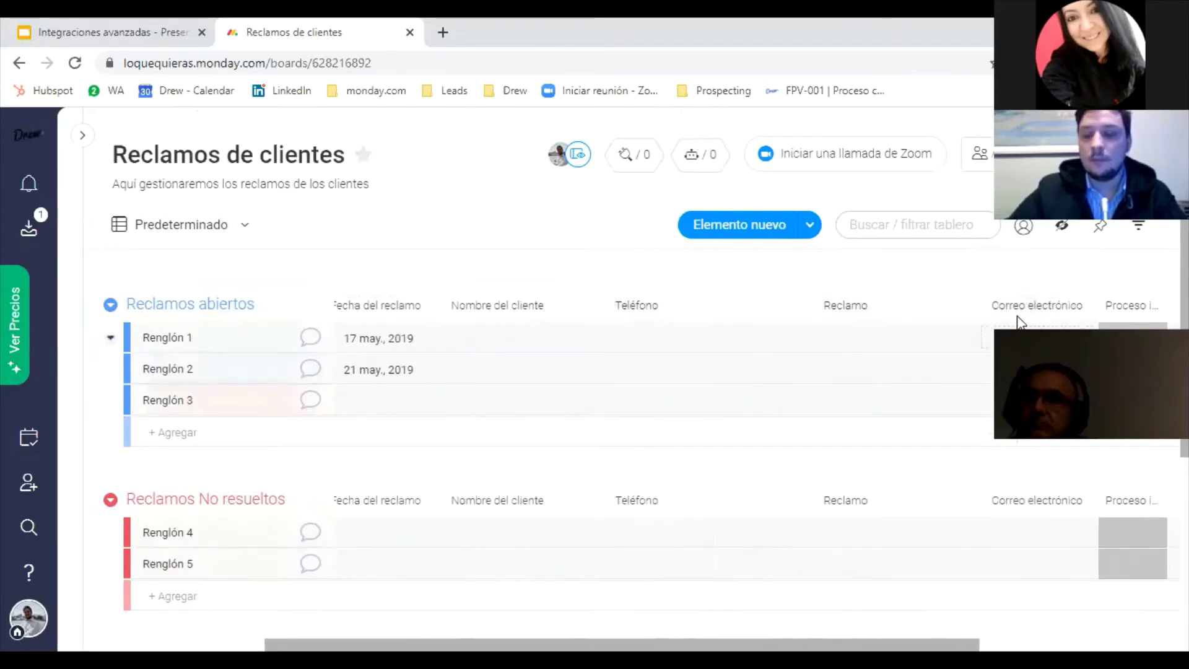
left_click_drag(803, 632, 956, 631)
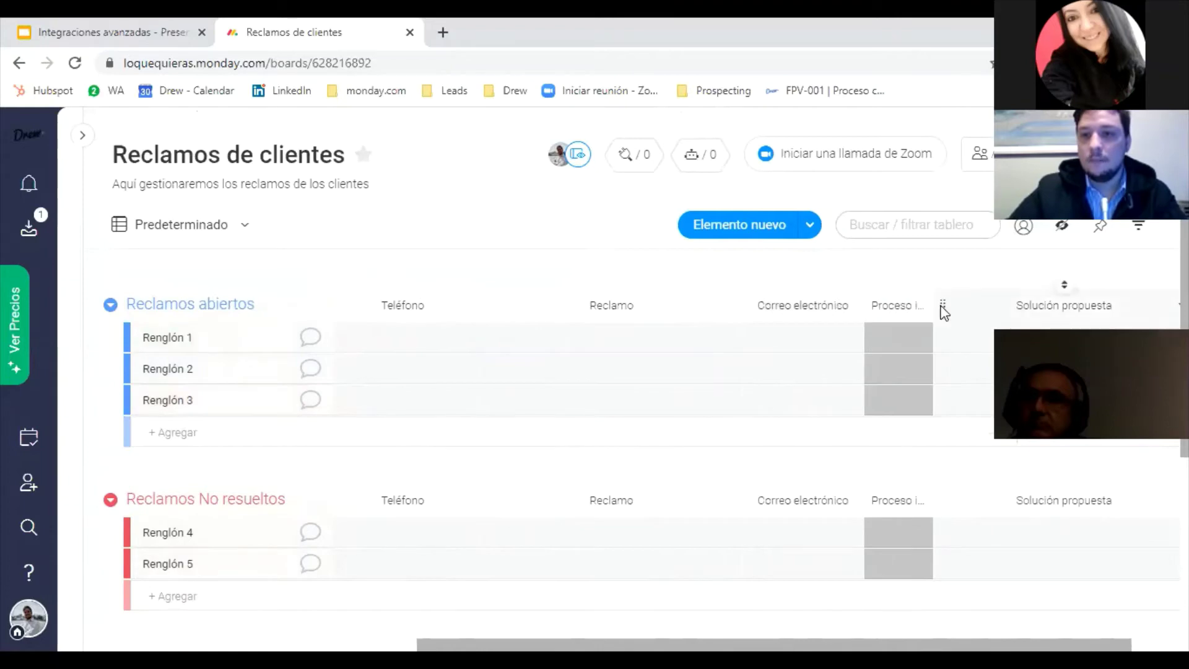
scroll(1091, 308, "right", 2)
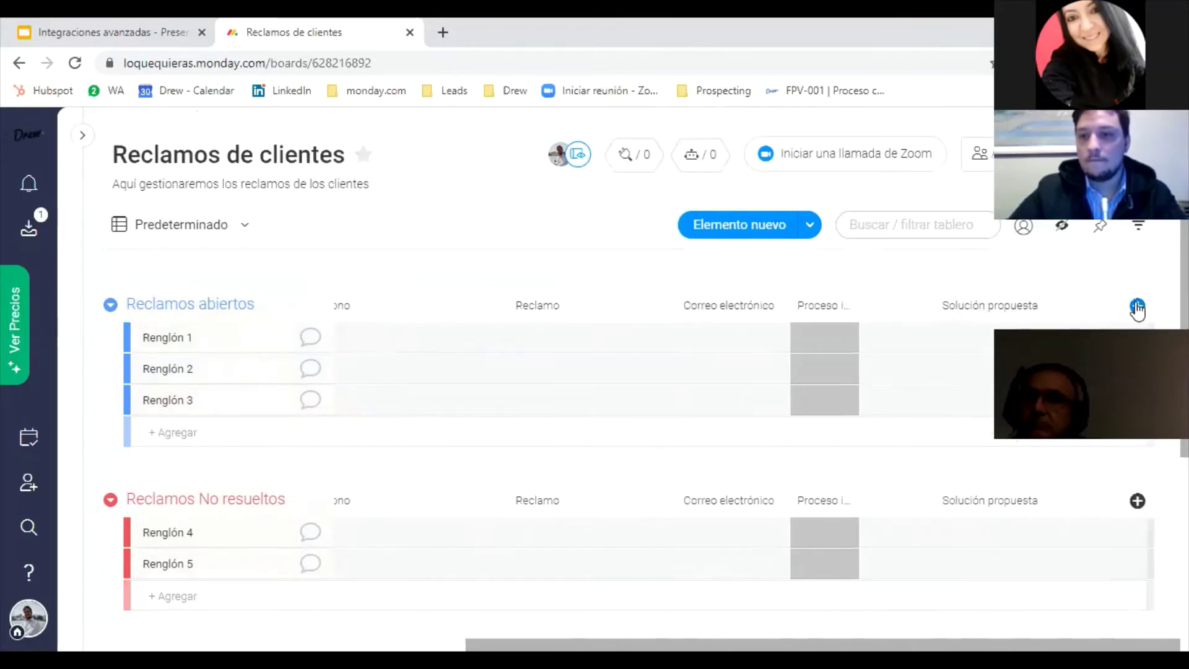
Add a date column named 'Fecha de solución' after Solución propuesta.
left_click(1136, 306)
left_click(998, 472)
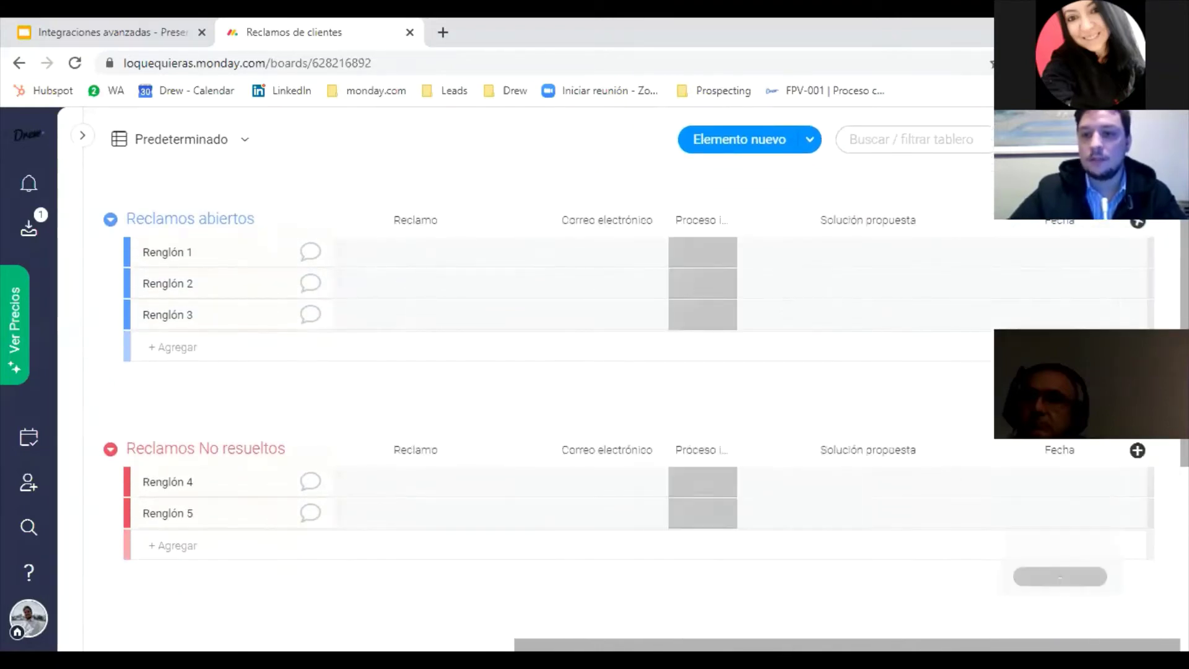
type("de ")
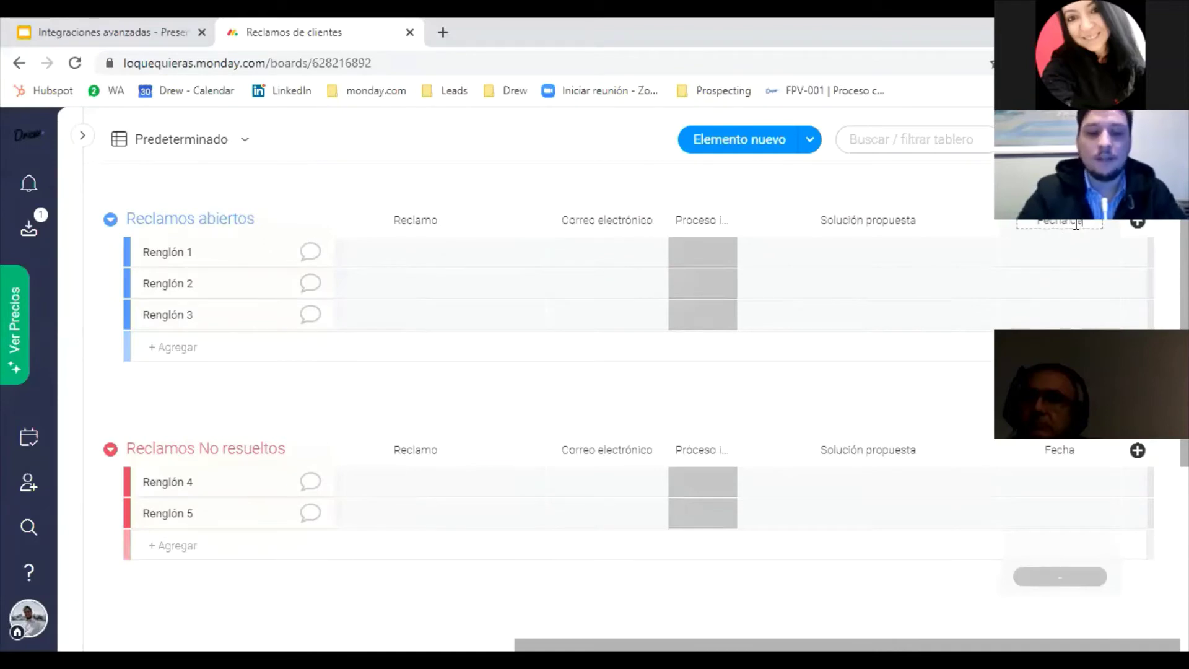
type("solución")
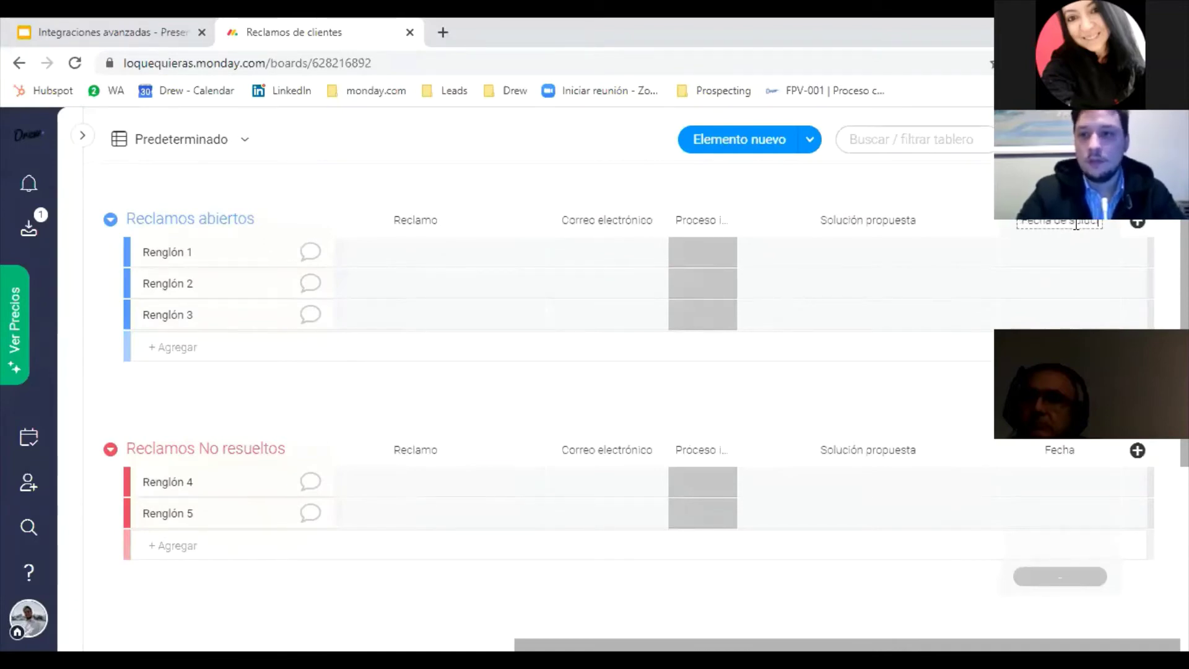
key("Return")
scroll(619, 613, "left", 10)
scroll(751, 613, "right", 4)
scroll(492, 615, "left", 4)
scroll(613, 317, "up", 2)
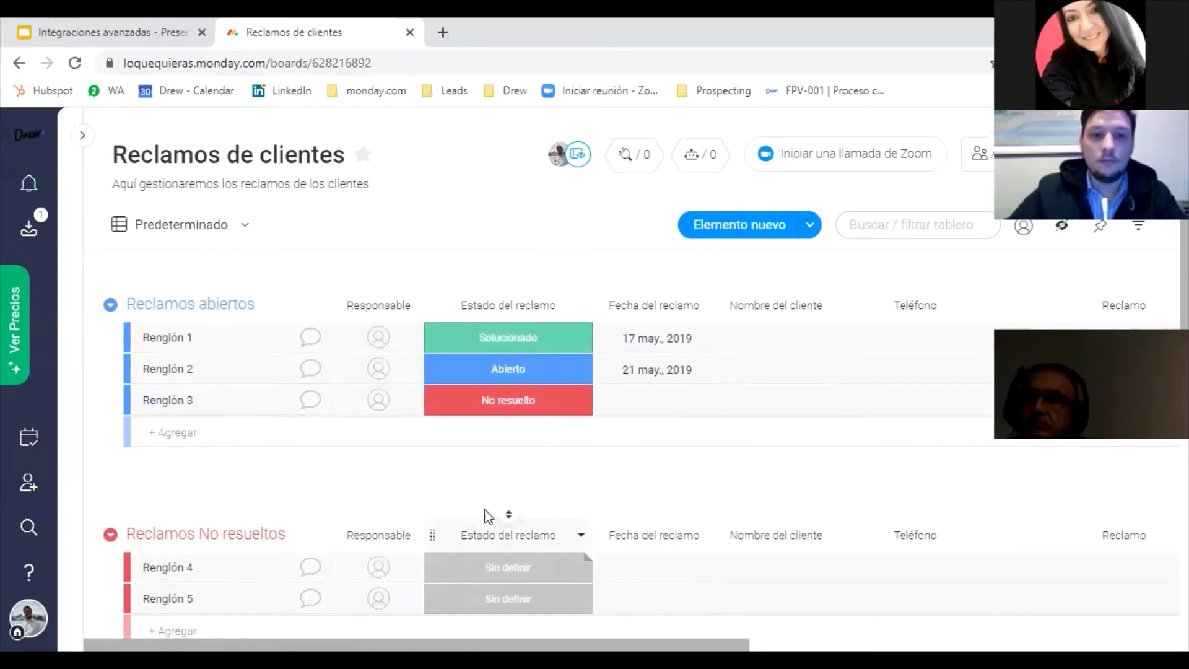
scroll(372, 489, "down", 5)
scroll(236, 388, "up", 5)
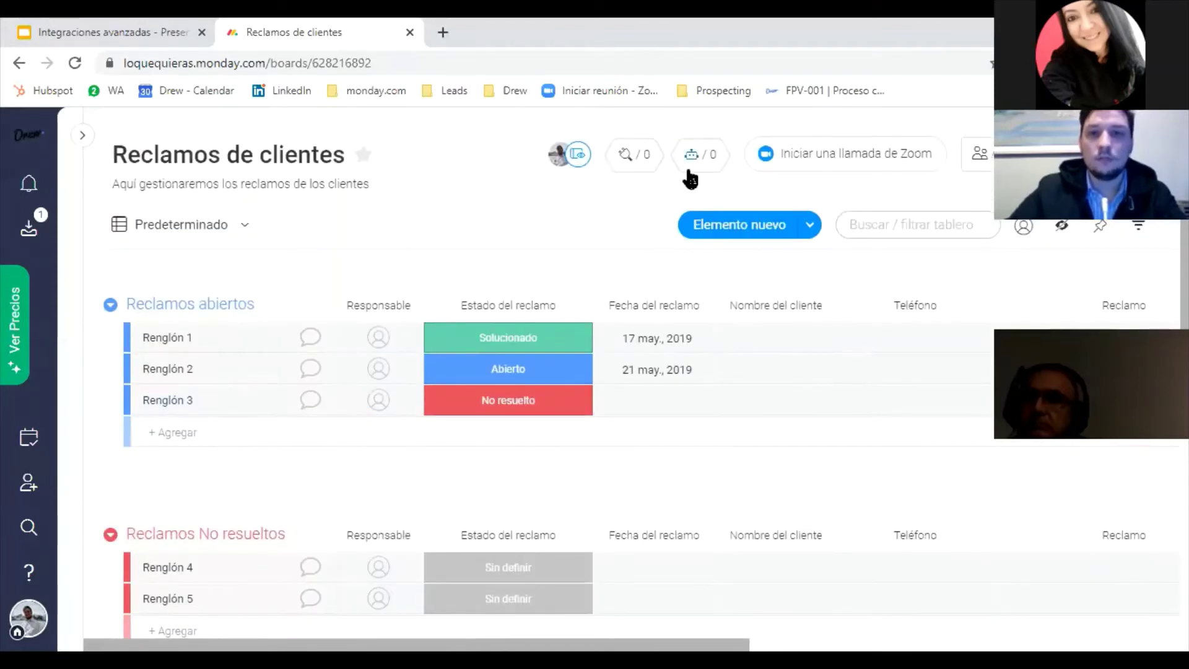
left_click(699, 155)
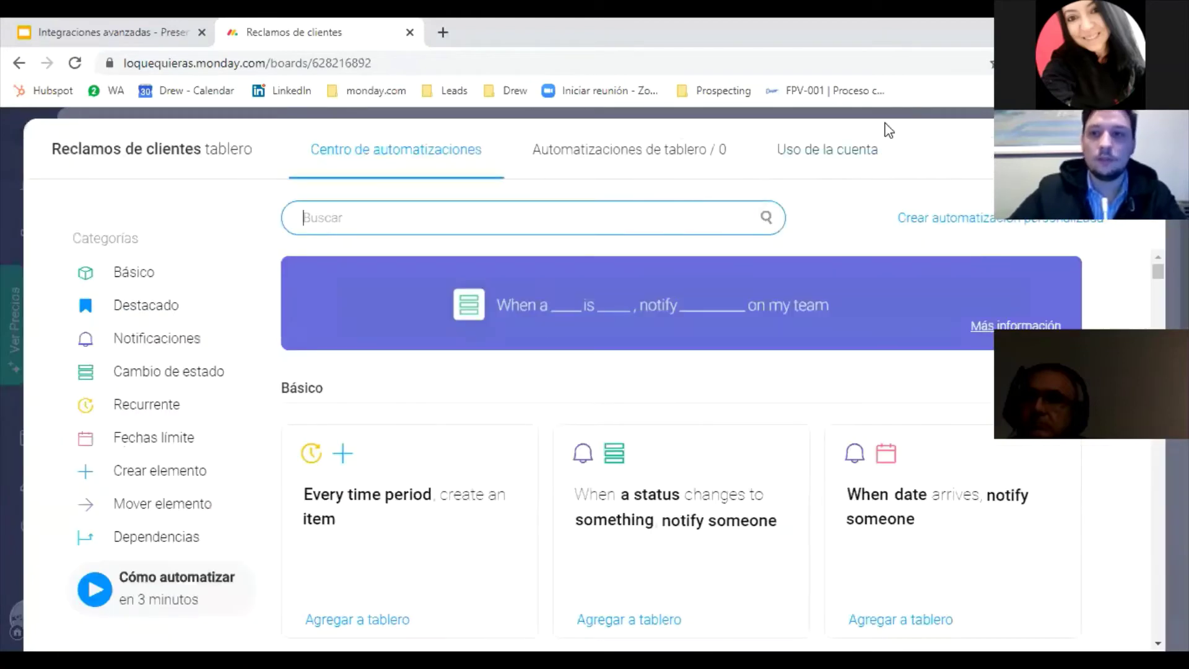
key("Escape")
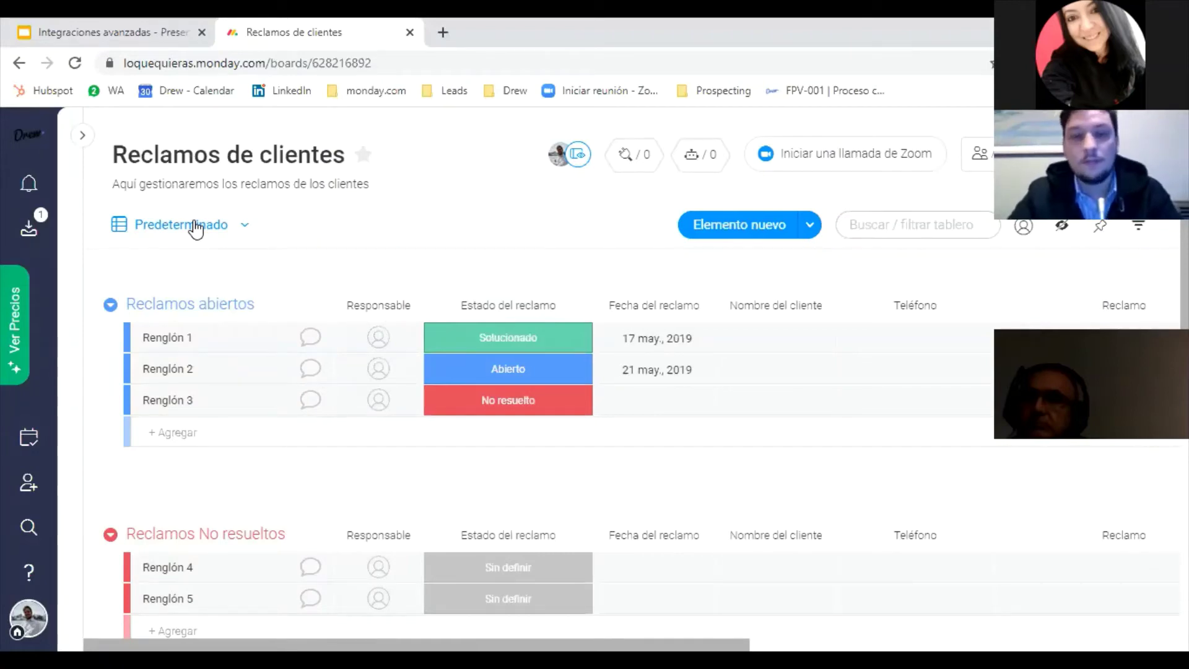
Create a form view of the board with the account logo and a yellow background.
left_click(196, 229)
mouse_move(276, 387)
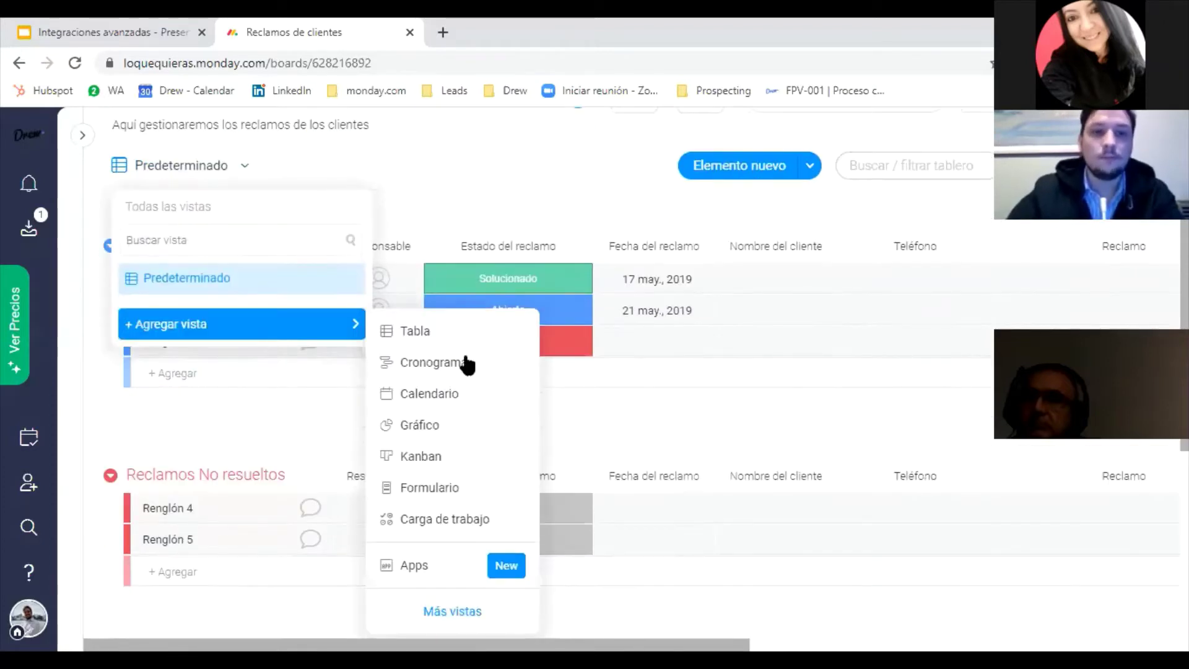
left_click(443, 488)
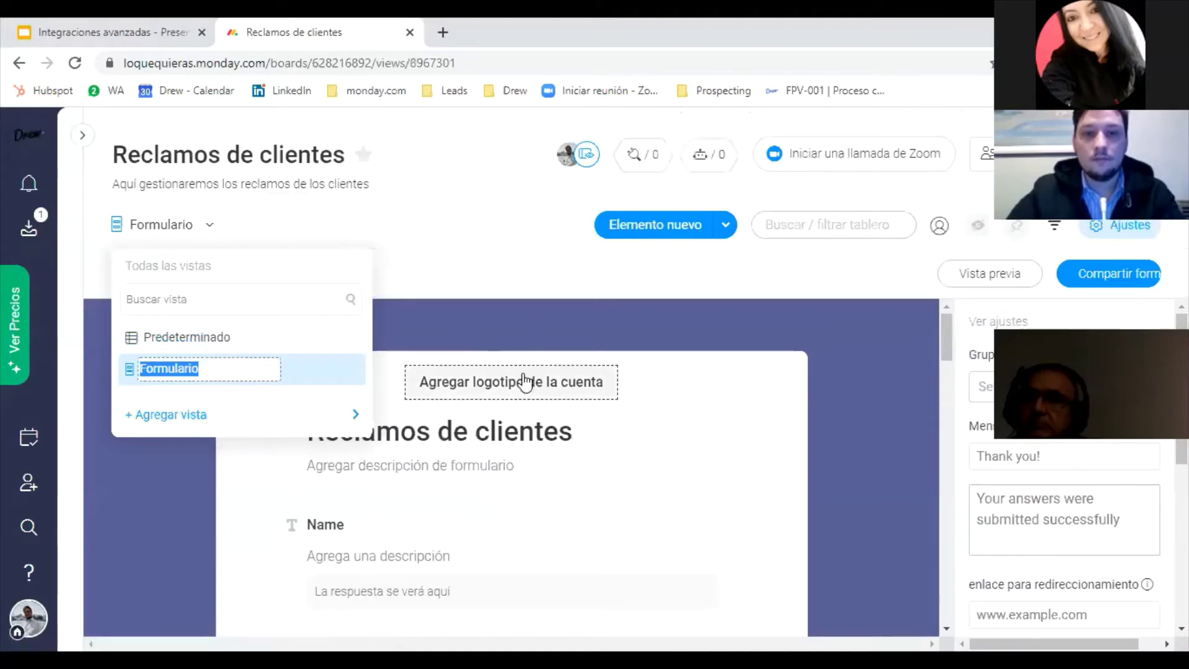
left_click(437, 392)
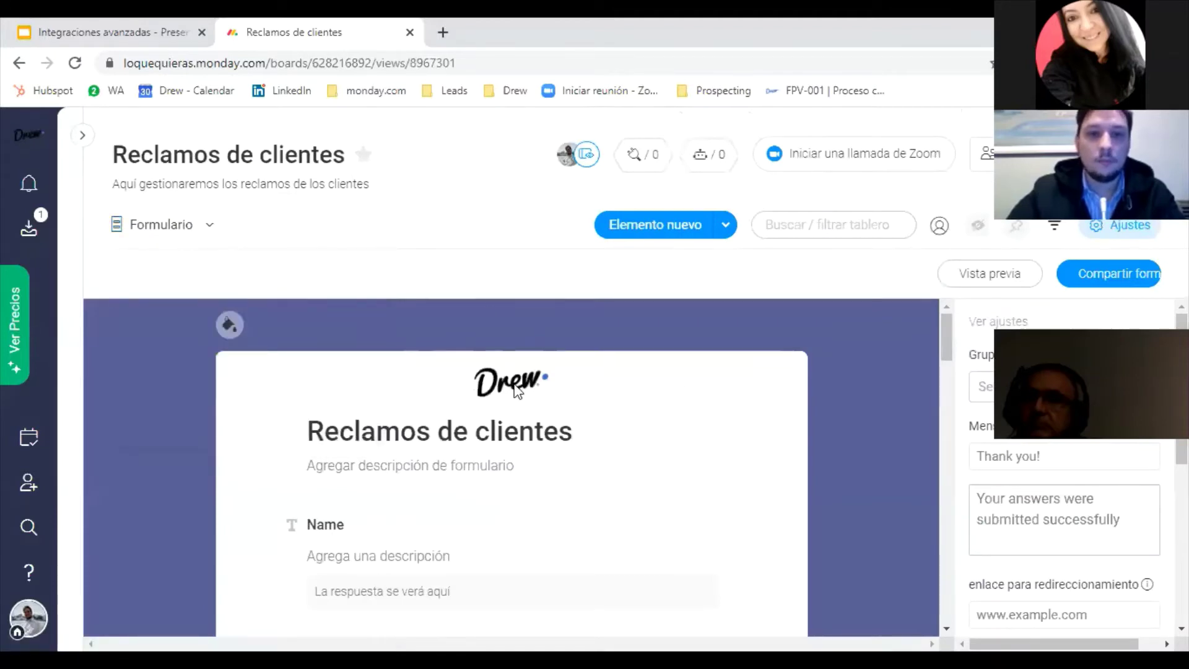
left_click(230, 325)
left_click(244, 324)
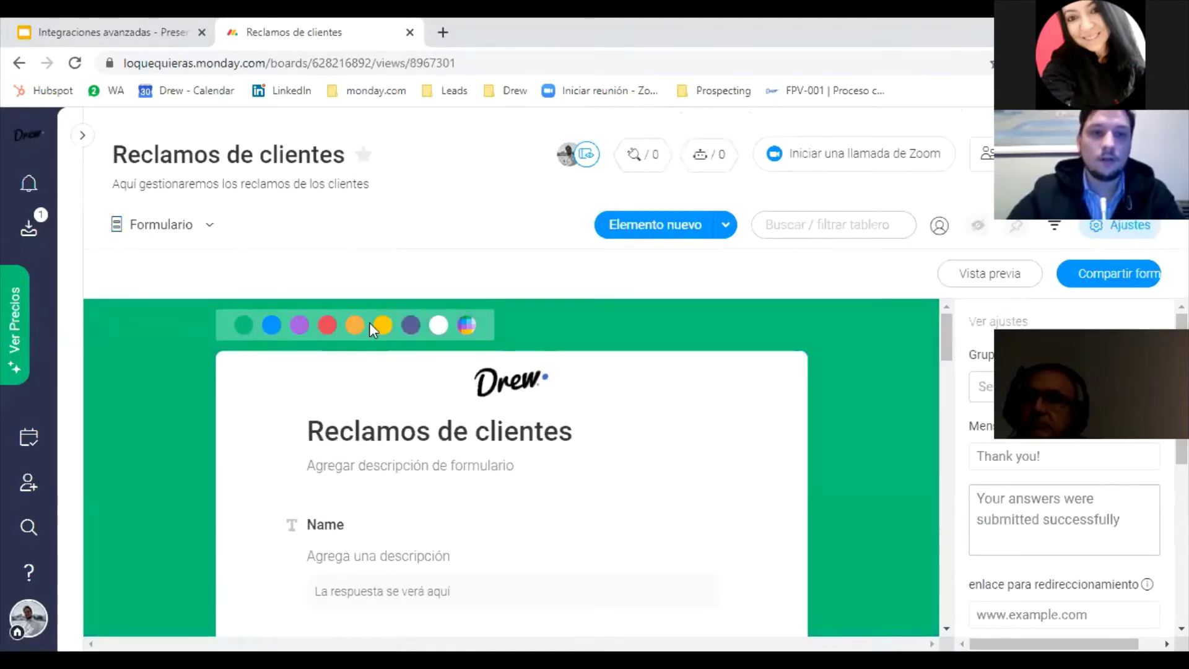
left_click(382, 325)
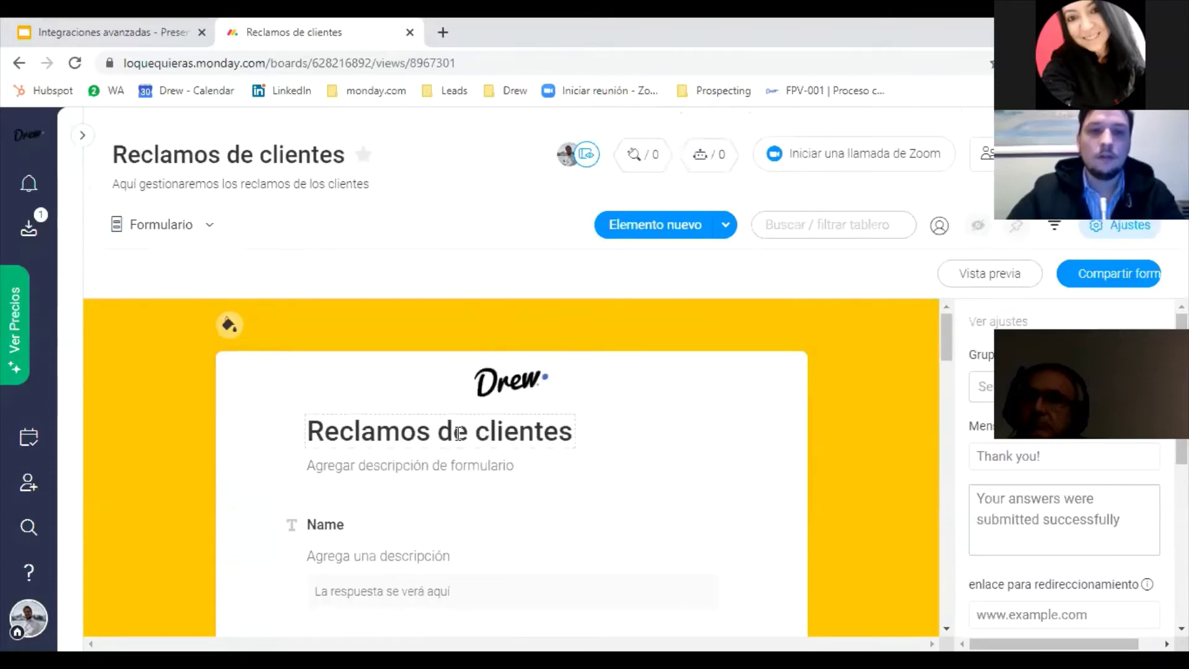
Write the form description 'Déjanos aquí tu reclamo y te responderemos a la brevedad', correcting 'aquí'.
left_click(564, 430)
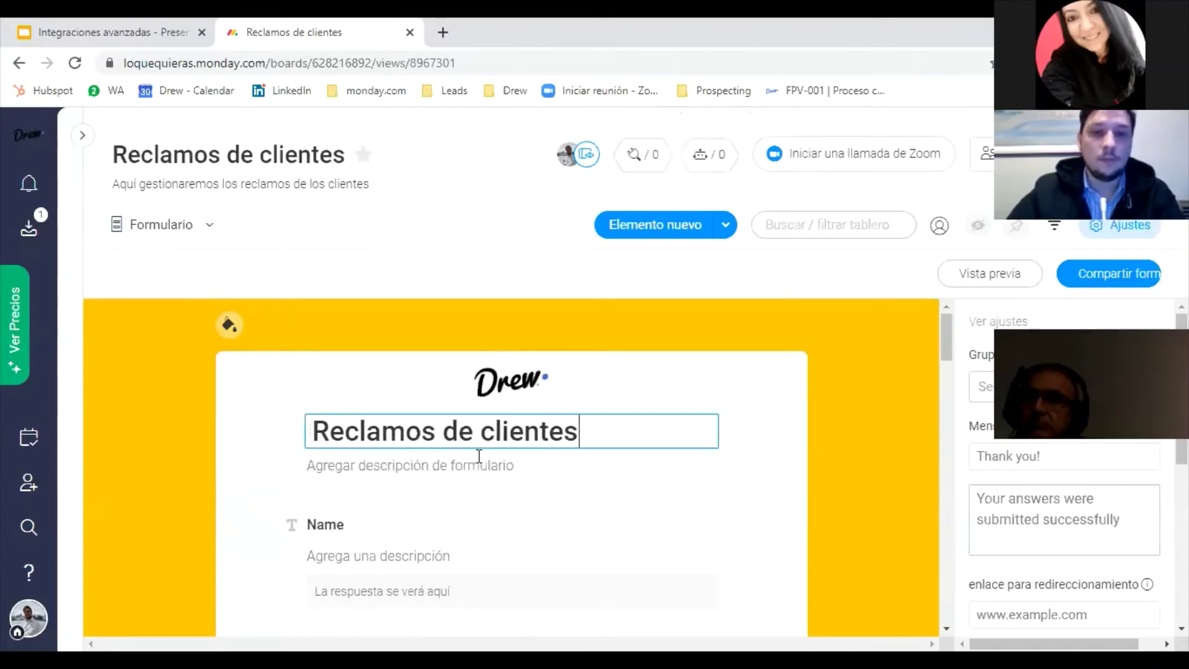
left_click(432, 463)
type("Dejan")
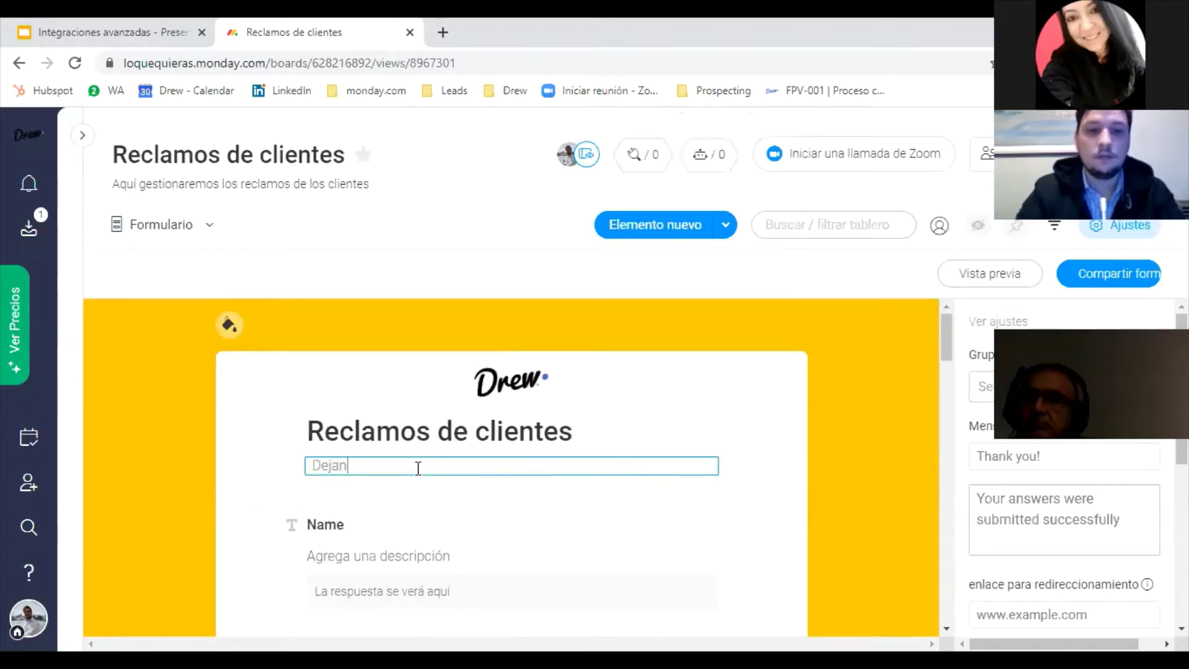
type("é")
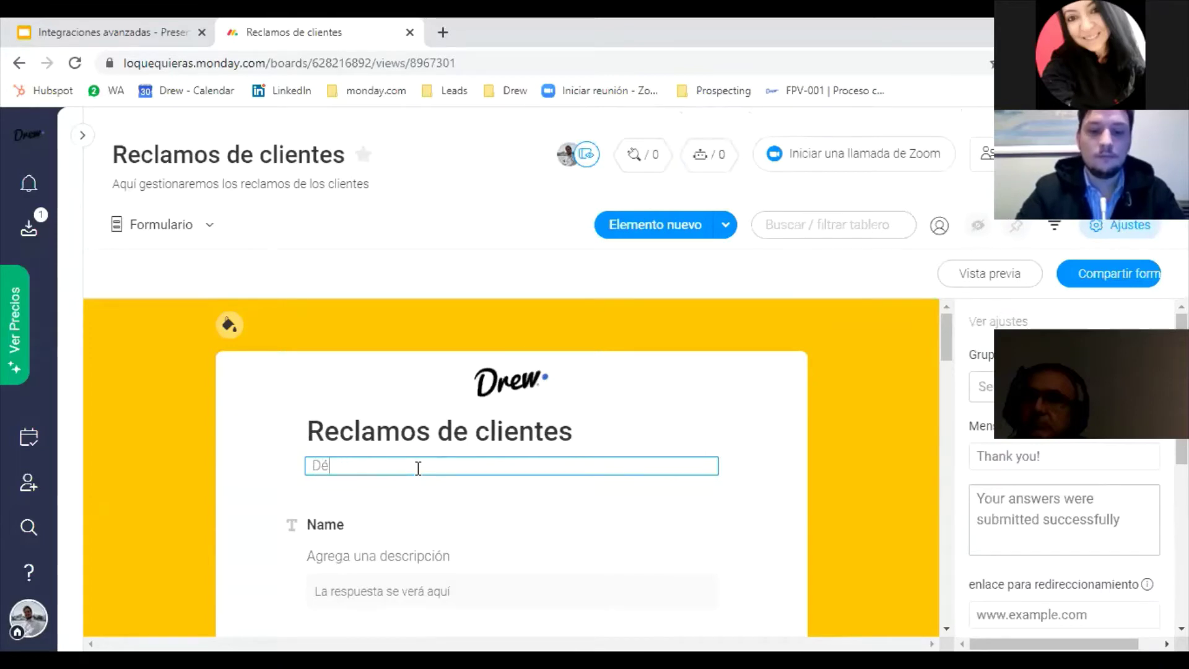
type("os aquí tu reclamo y te")
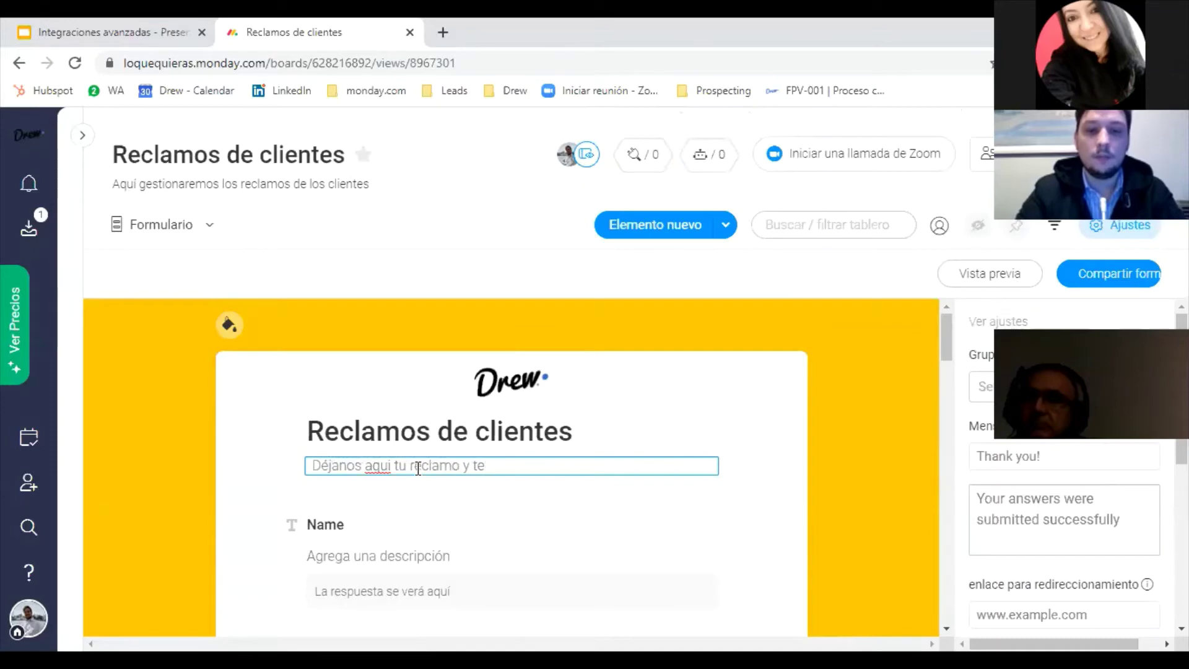
type(" responderemos a la brevedad")
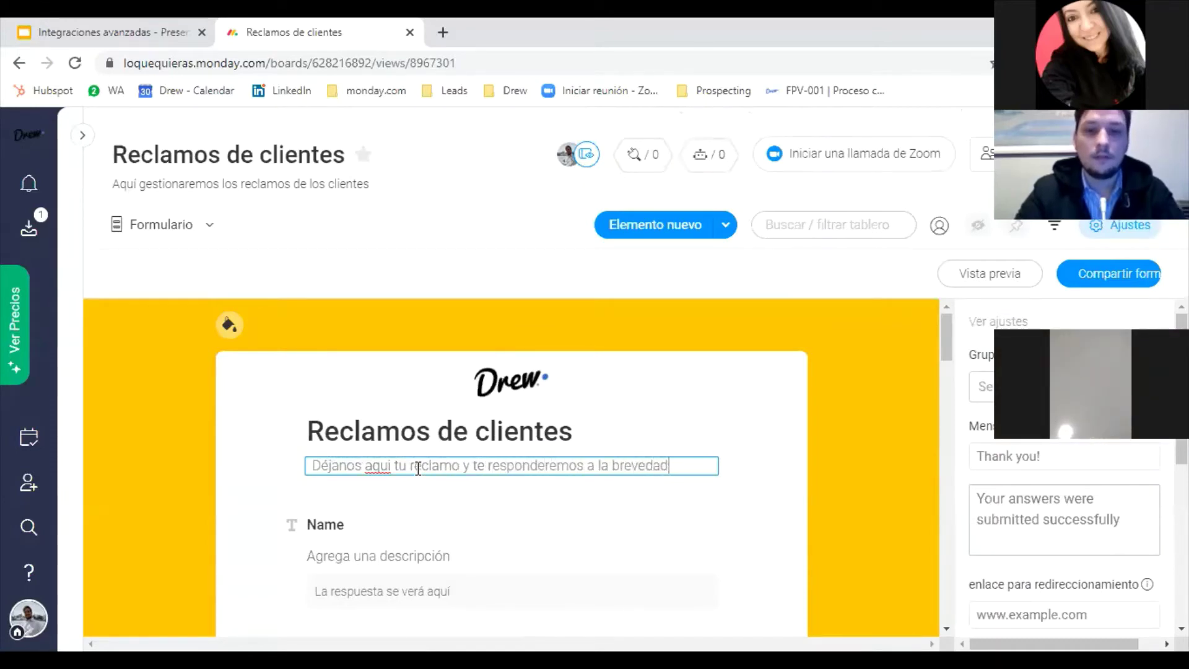
right_click(386, 468)
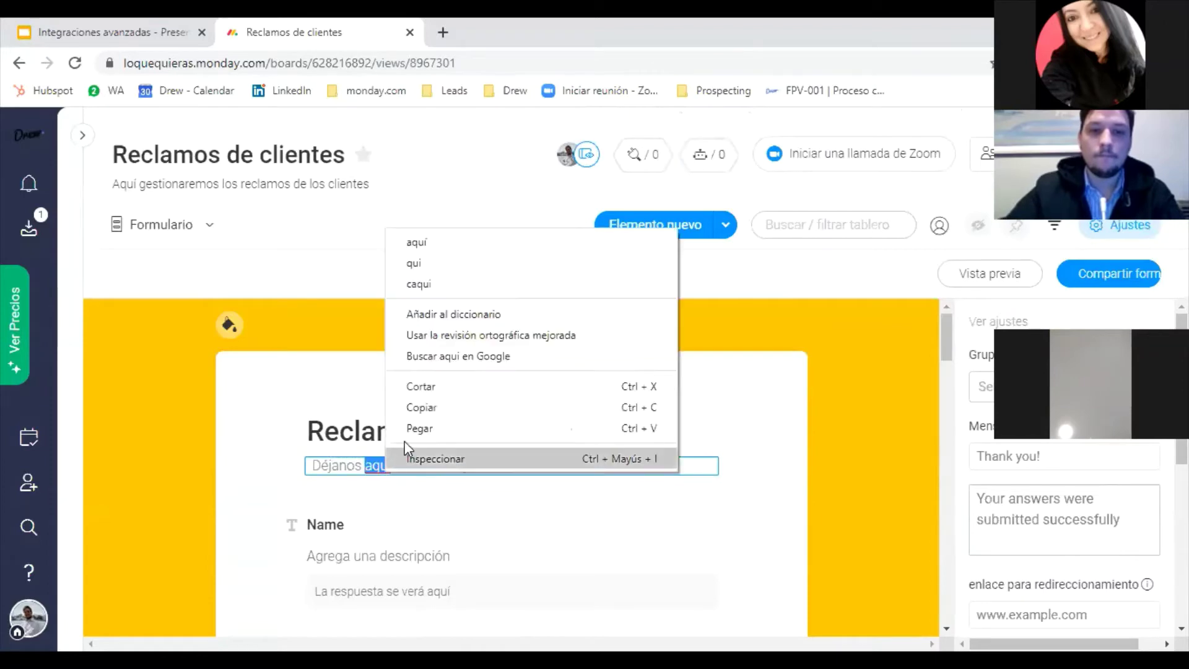
left_click(440, 253)
left_click(754, 405)
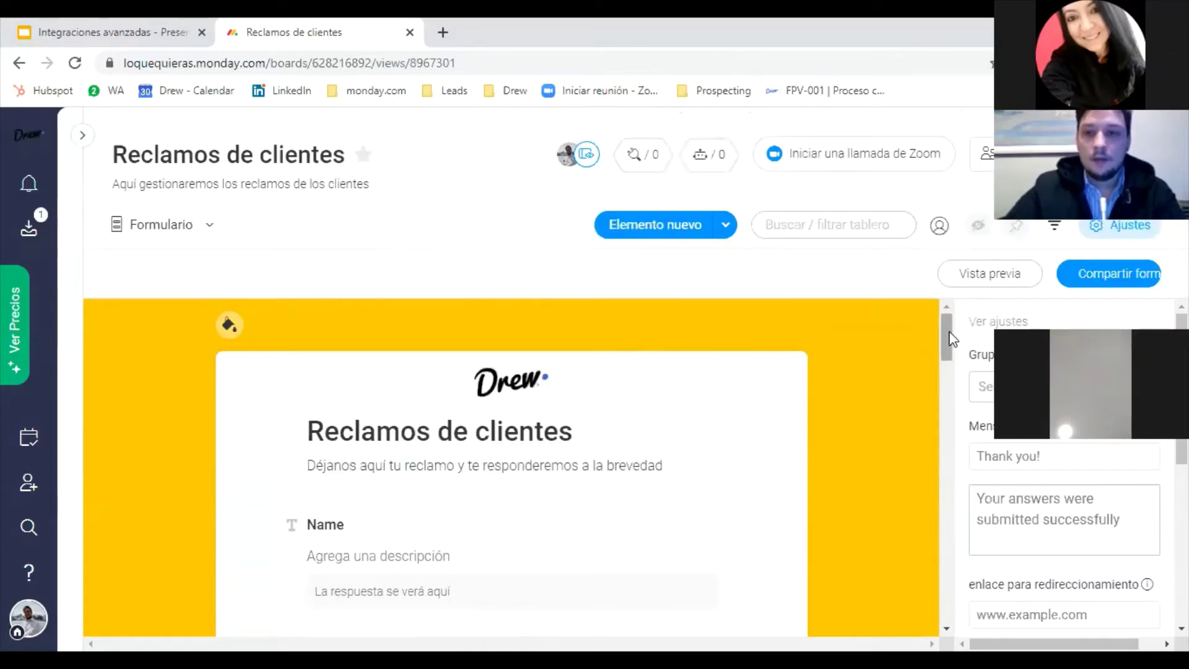
Rename the first form question to 'Tu nombre' and mark it required.
left_click_drag(950, 337, 952, 364)
left_click(326, 344)
type("Tu nombr")
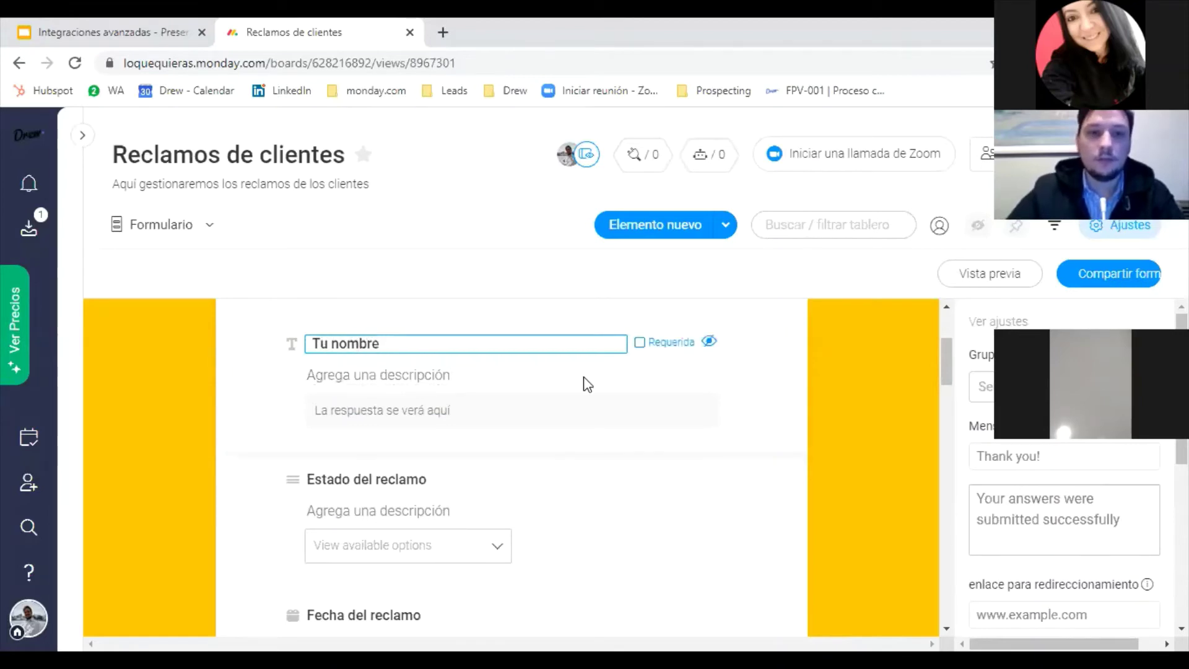
left_click(762, 352)
left_click(640, 342)
Hide Estado del reclamo and Fecha del reclamo from the form.
scroll(421, 477, "down", 1)
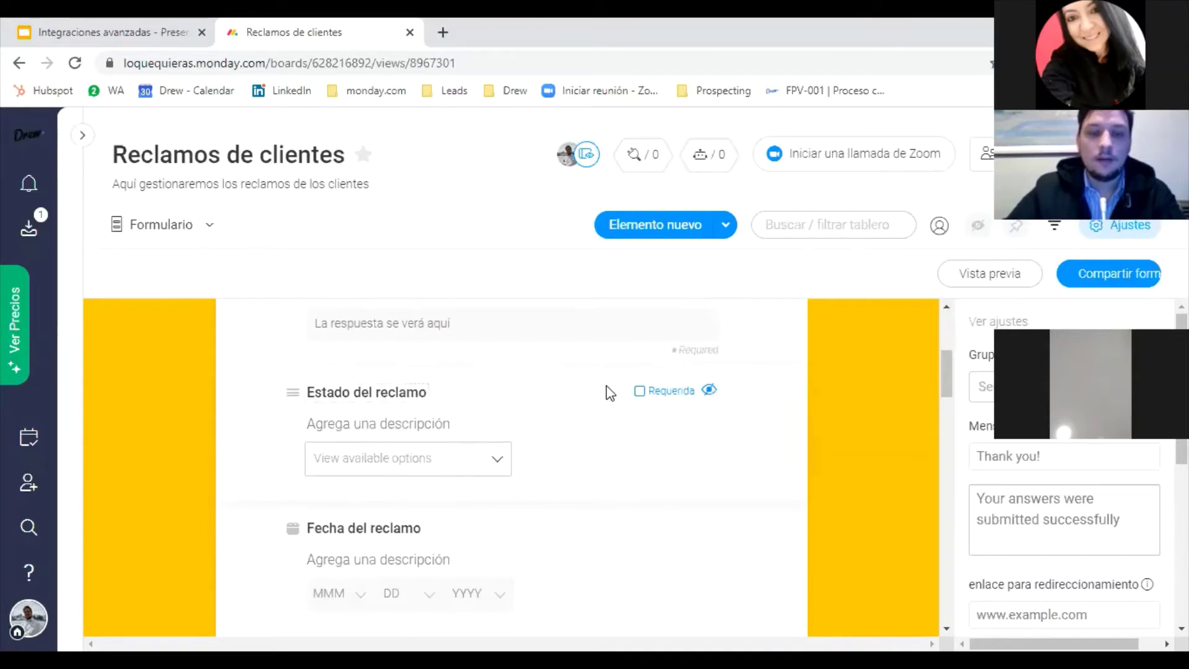
left_click(710, 393)
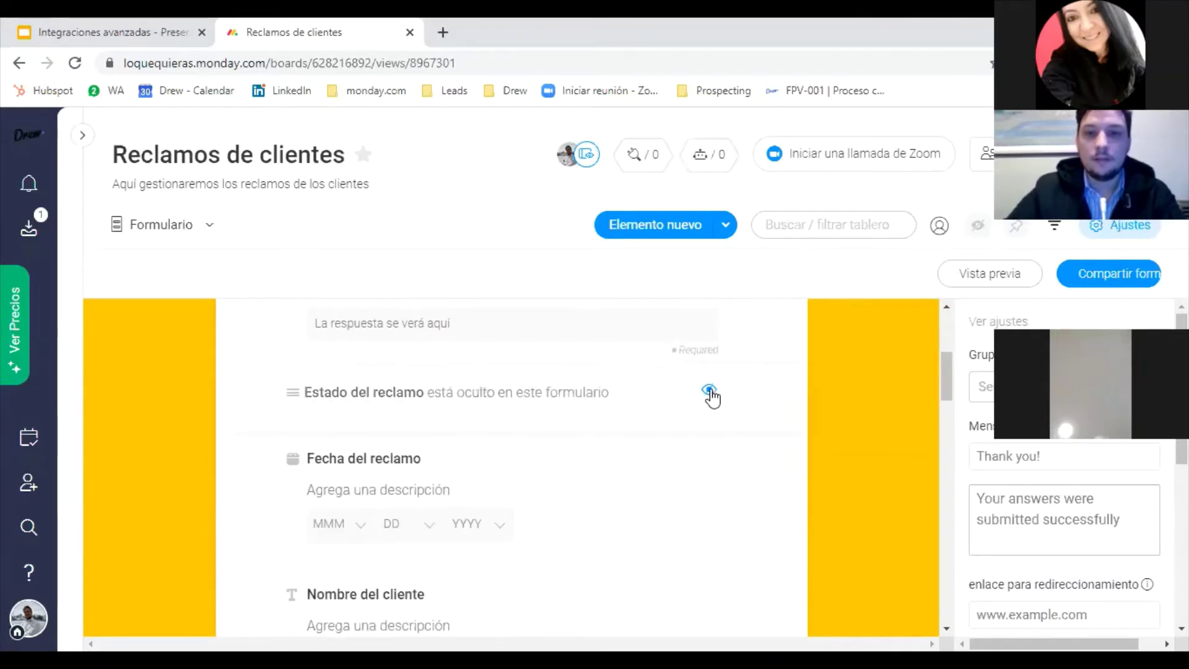
scroll(359, 401, "down", 2)
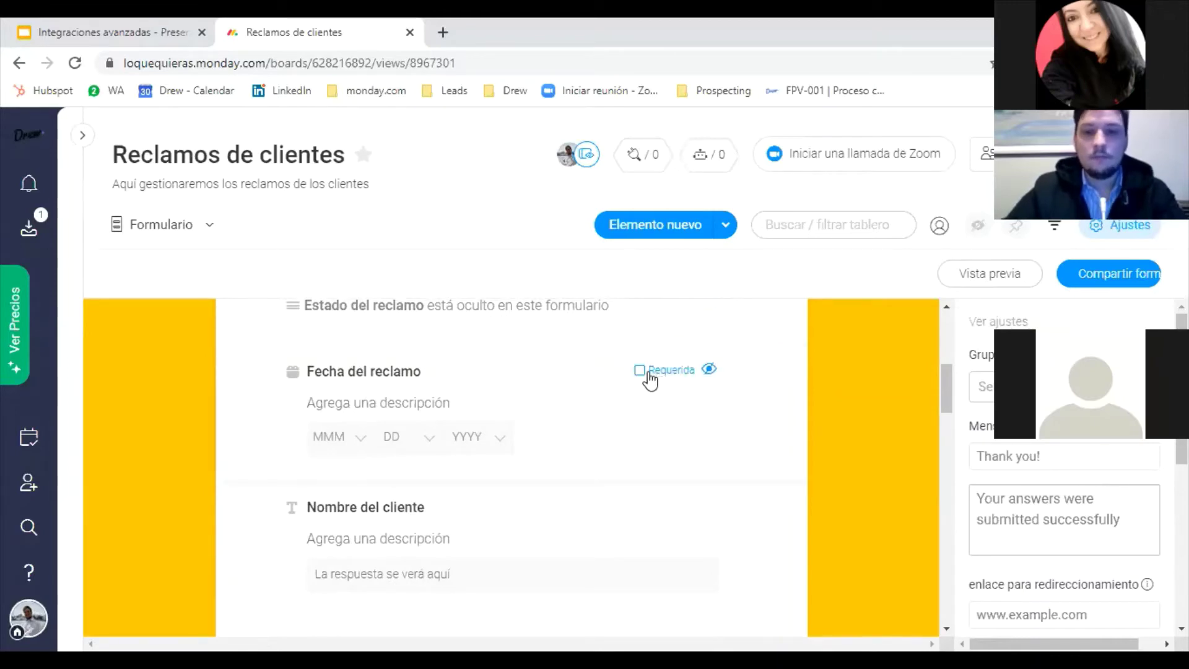
left_click(710, 370)
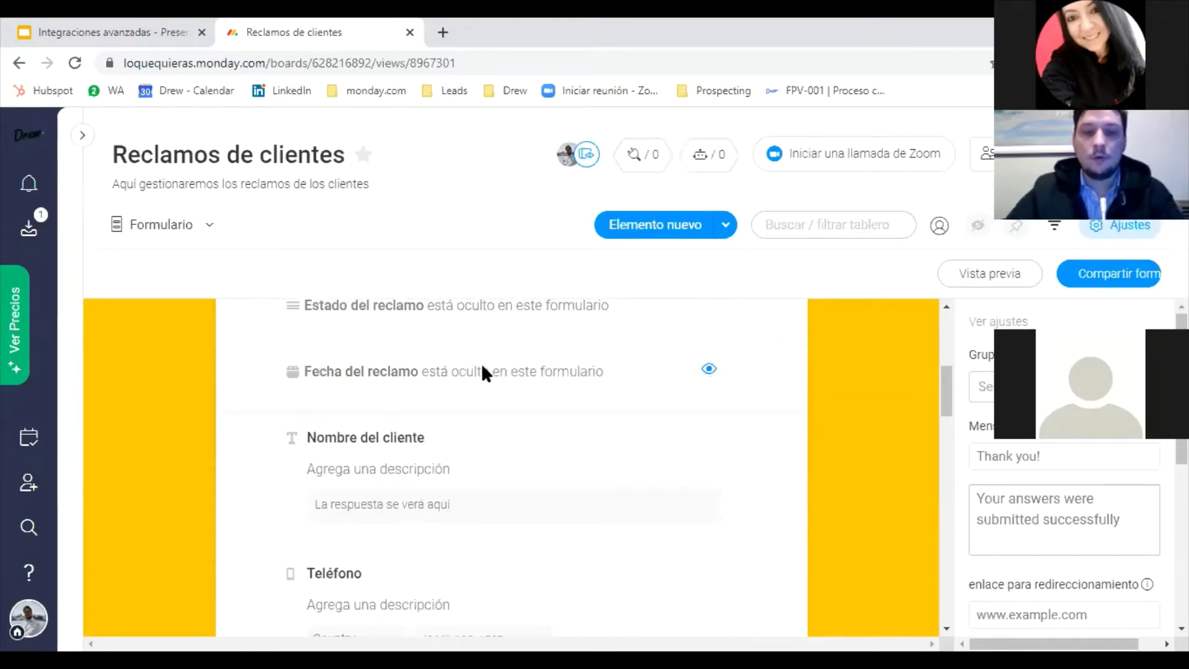
scroll(392, 368, "up", 5)
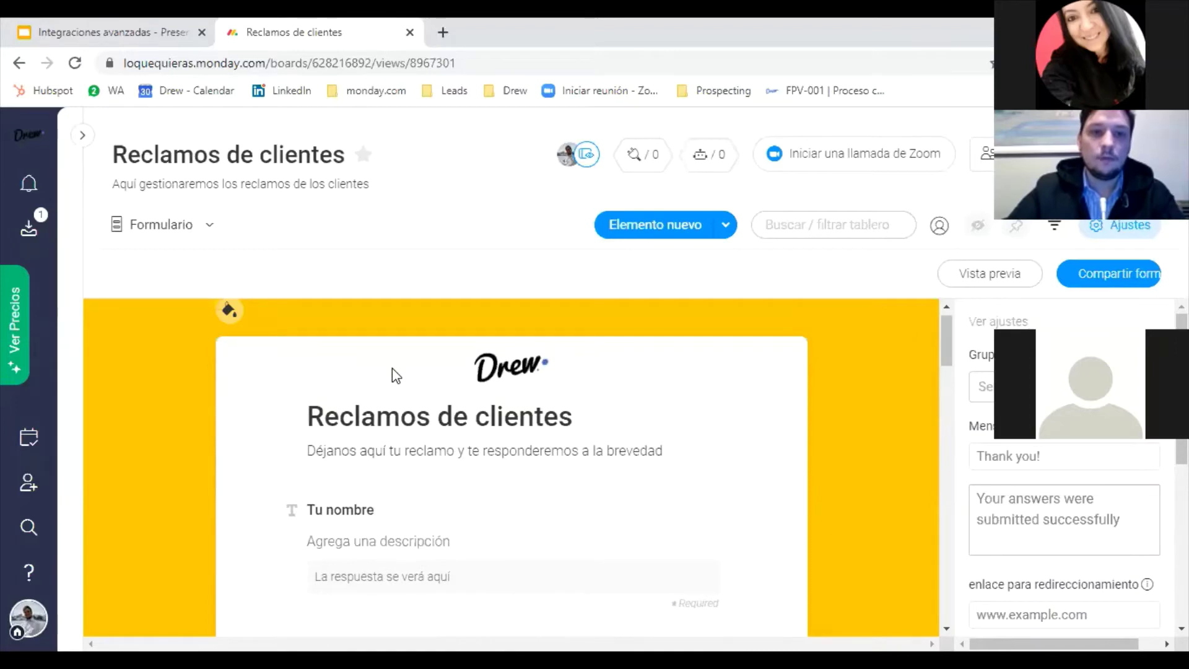
scroll(392, 367, "down", 5)
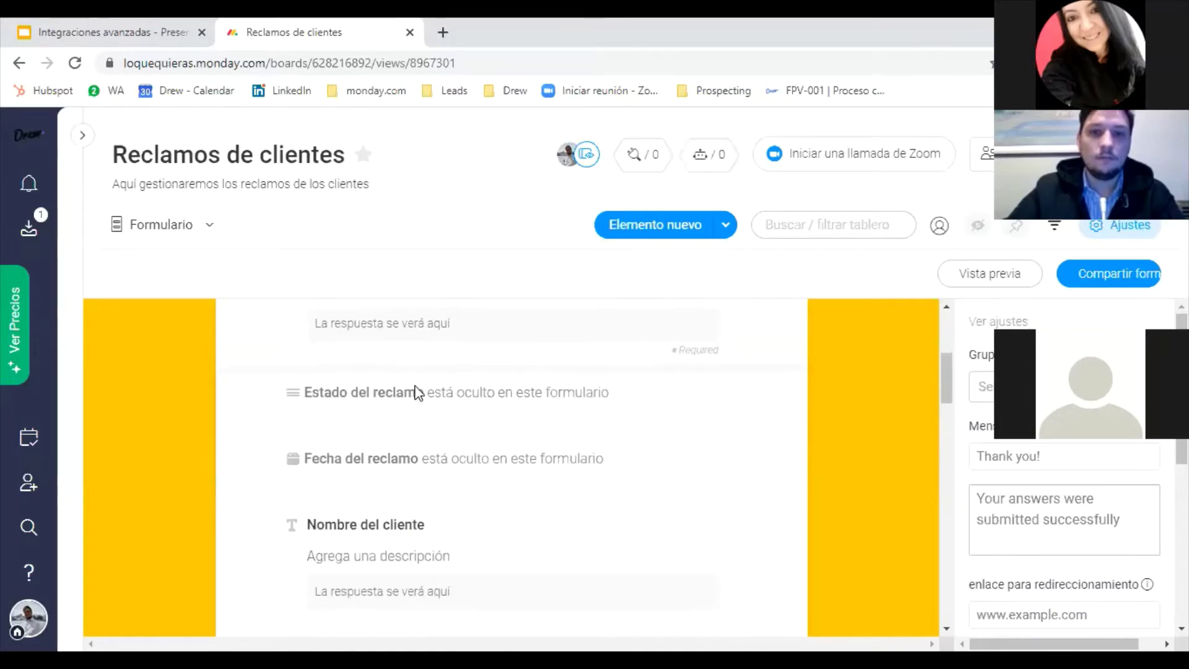
scroll(430, 371, "down", 2)
scroll(433, 374, "up", 2)
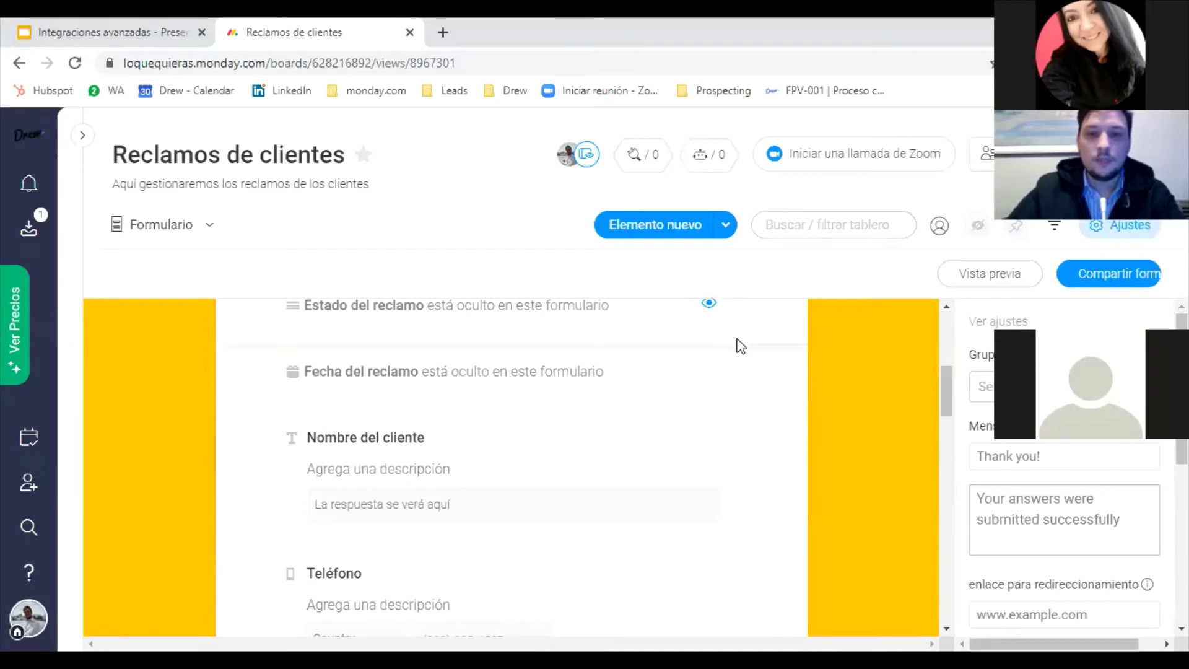
scroll(520, 395, "down", 1)
Retitle questions to 'Teléfono de contacto' and 'Naturaleza del reclamo' and make both required.
left_click(329, 416)
type("de contacto")
scroll(347, 443, "down", 3)
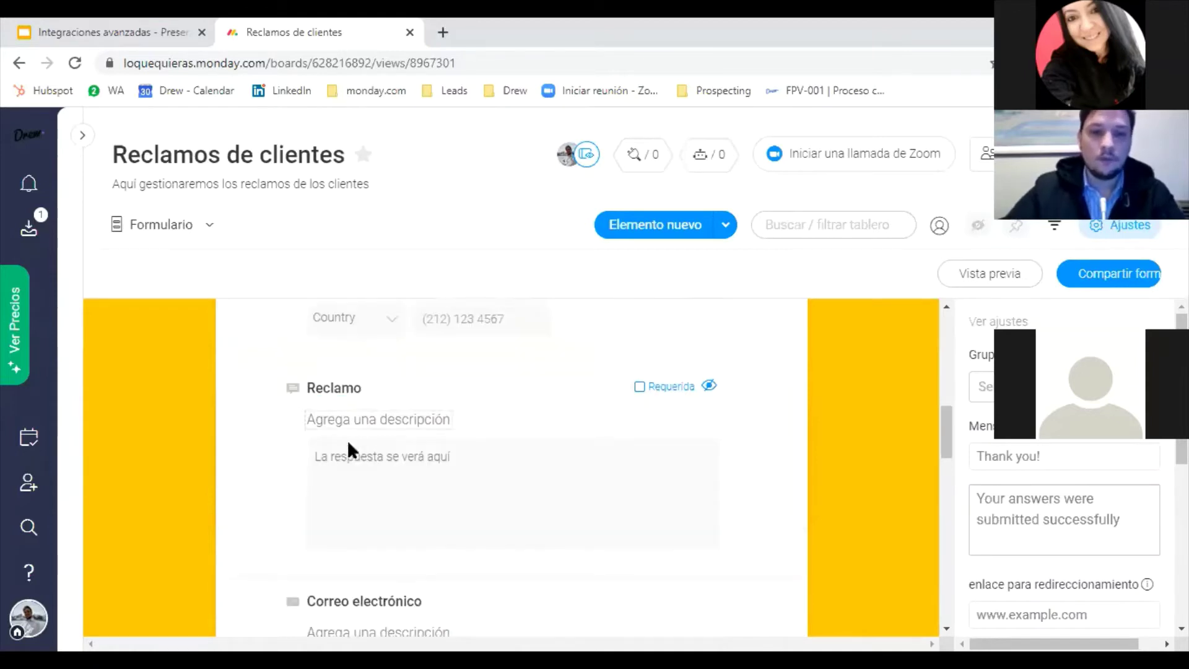
double_click(347, 372)
type("Ma")
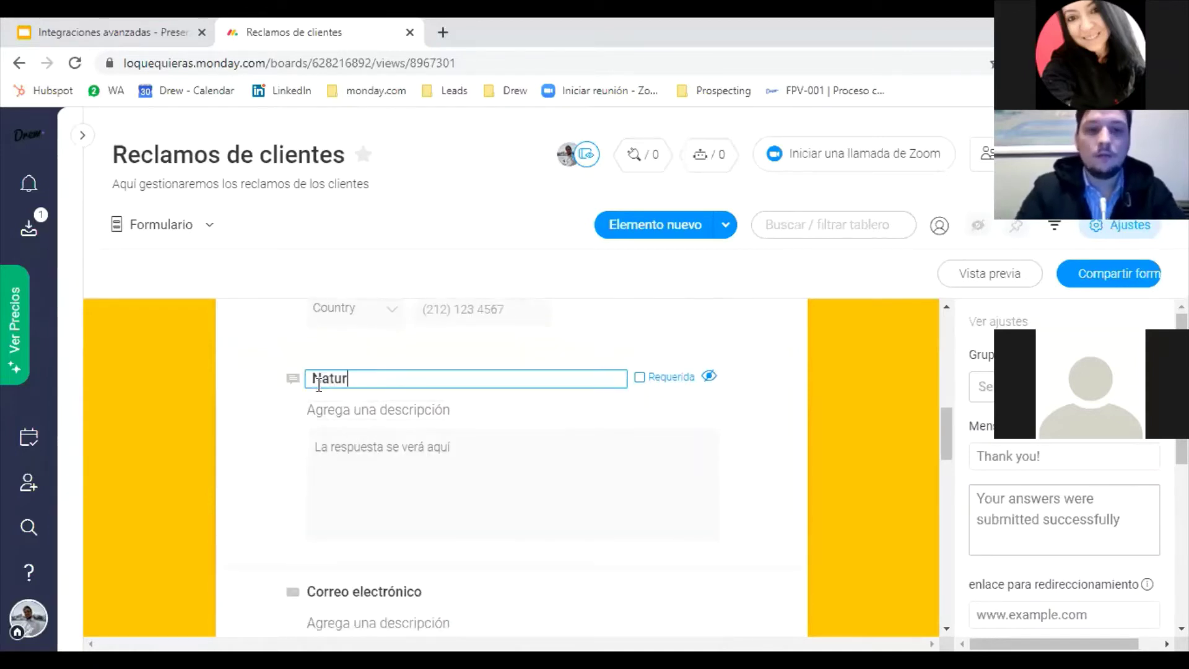
type("reclamo")
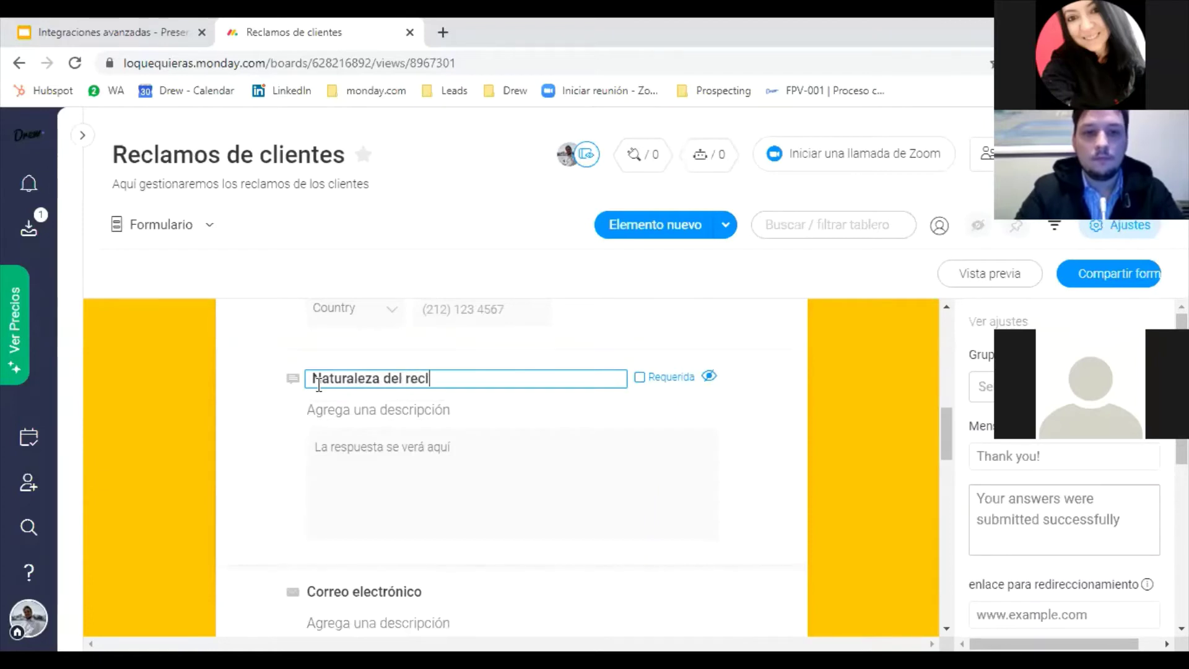
scroll(505, 410, "up", 3)
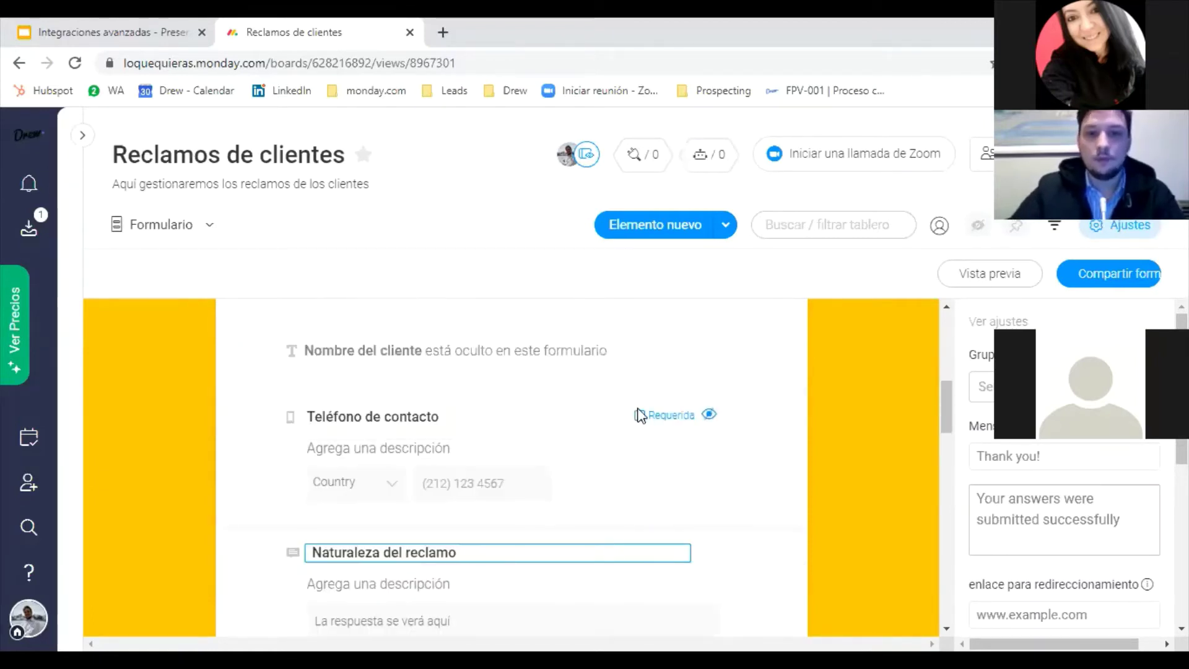
left_click(639, 414)
left_click(639, 550)
scroll(641, 503, "down", 5)
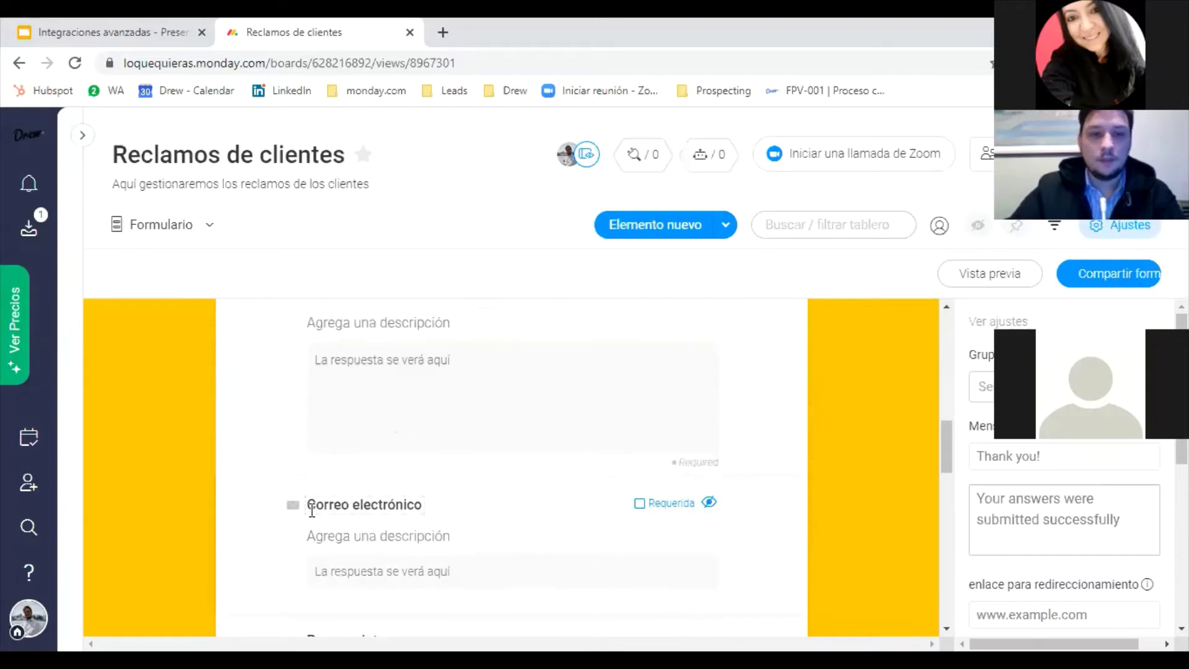
Retitle the e-mail question 'Tu correo electrónico' and make it and Proceso interno required.
left_click(311, 506)
type("Tu")
key("Delete")
type("c")
left_click(640, 504)
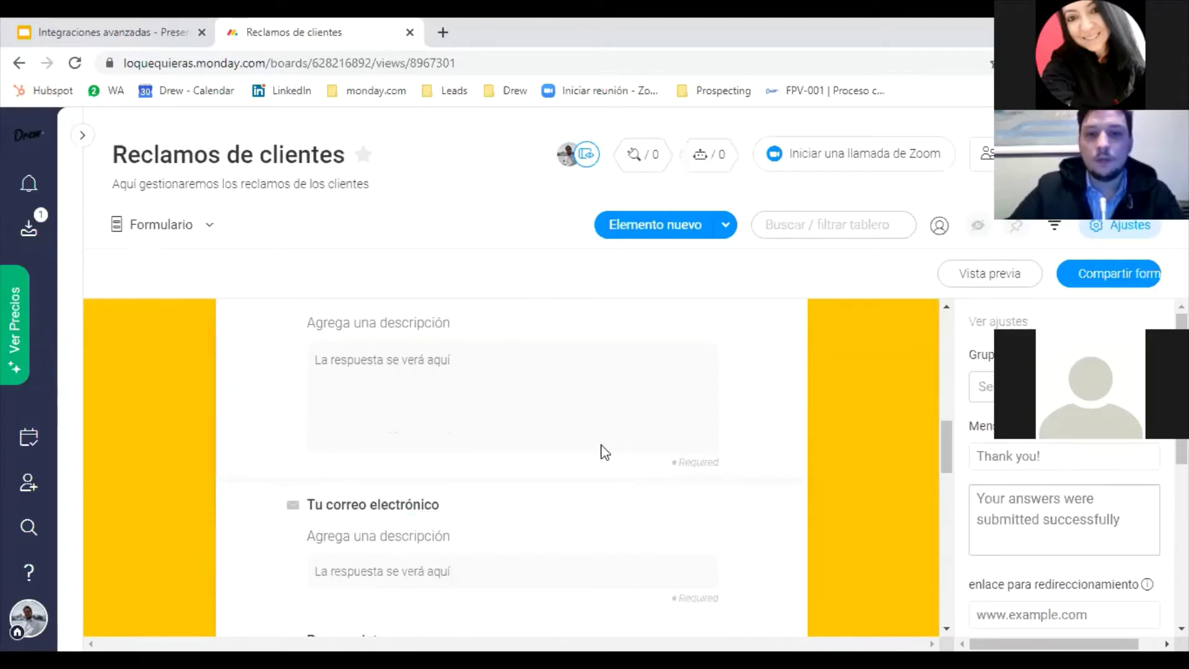
scroll(604, 451, "down", 3)
left_click(640, 465)
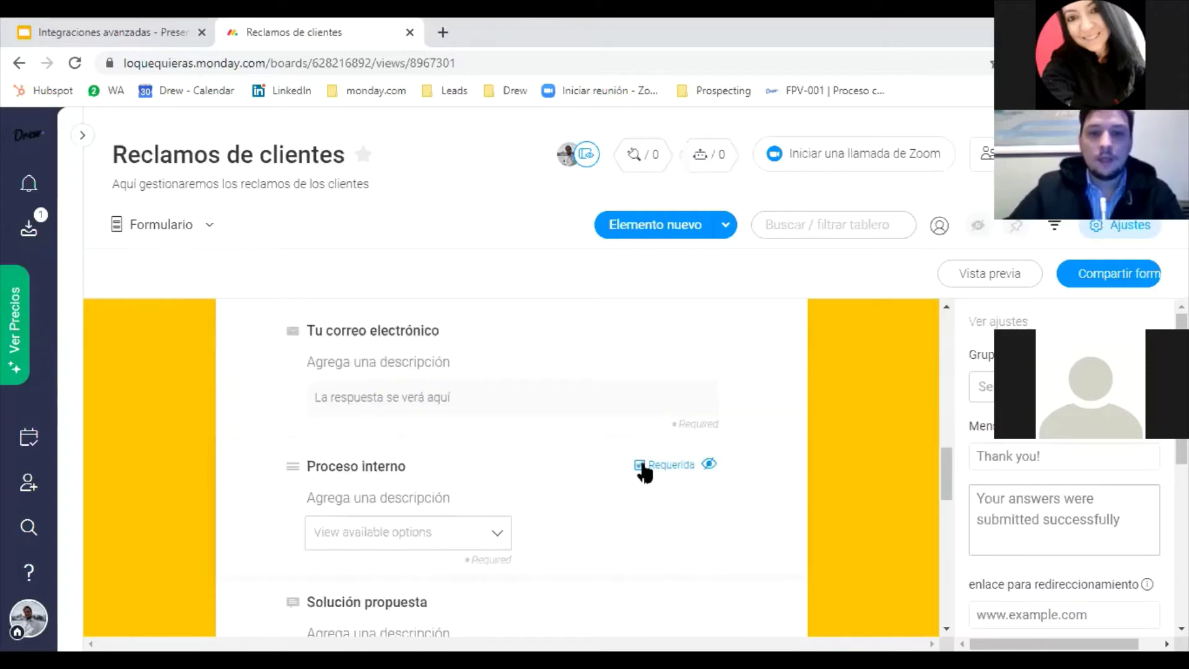
Hide Proceso interno, Solución propuesta, Fecha de solución and Update from the form.
scroll(638, 479, "down", 1)
left_click(709, 377)
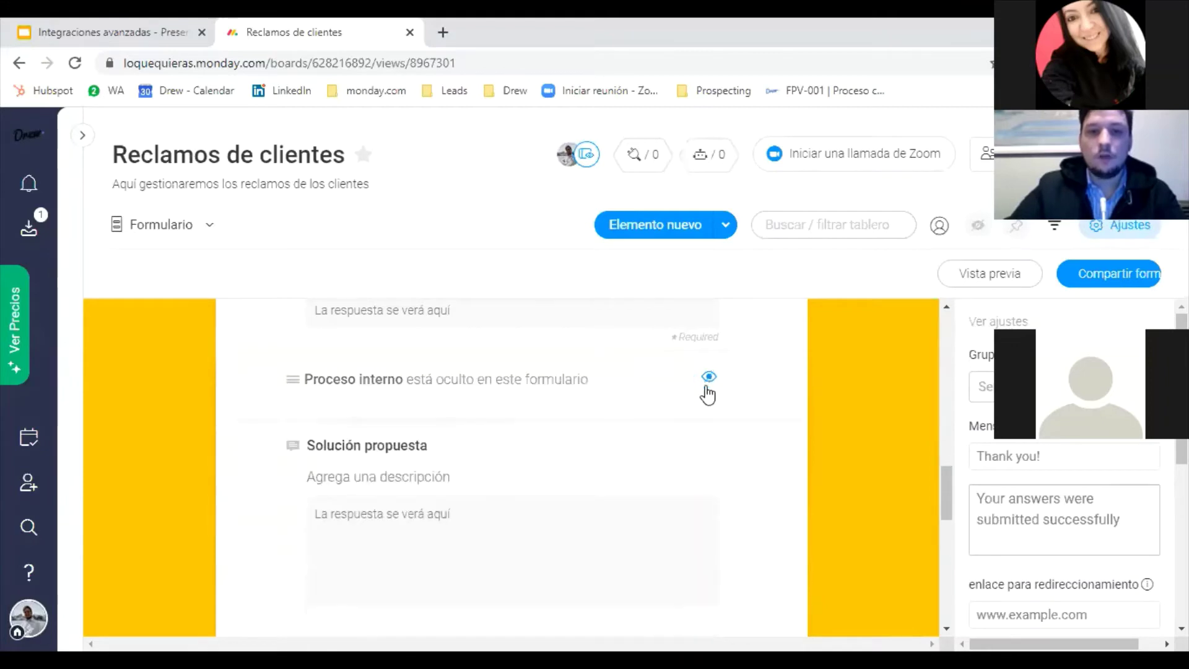
left_click(710, 444)
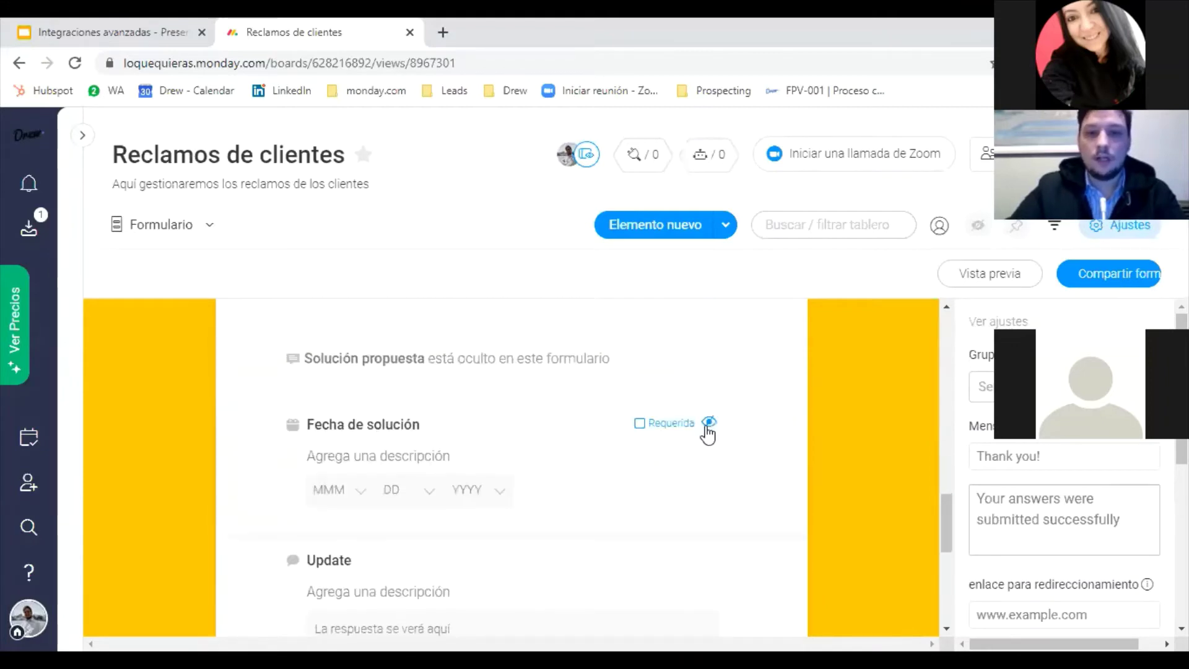
left_click(709, 423)
left_click(709, 490)
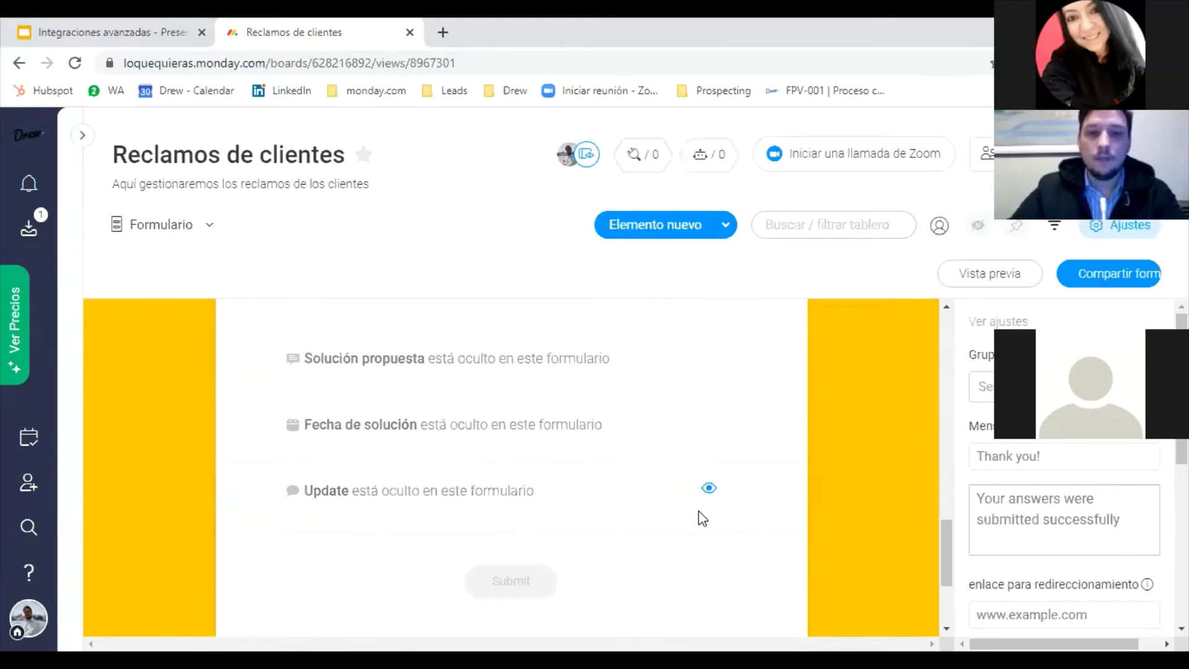
scroll(764, 425, "up", 5)
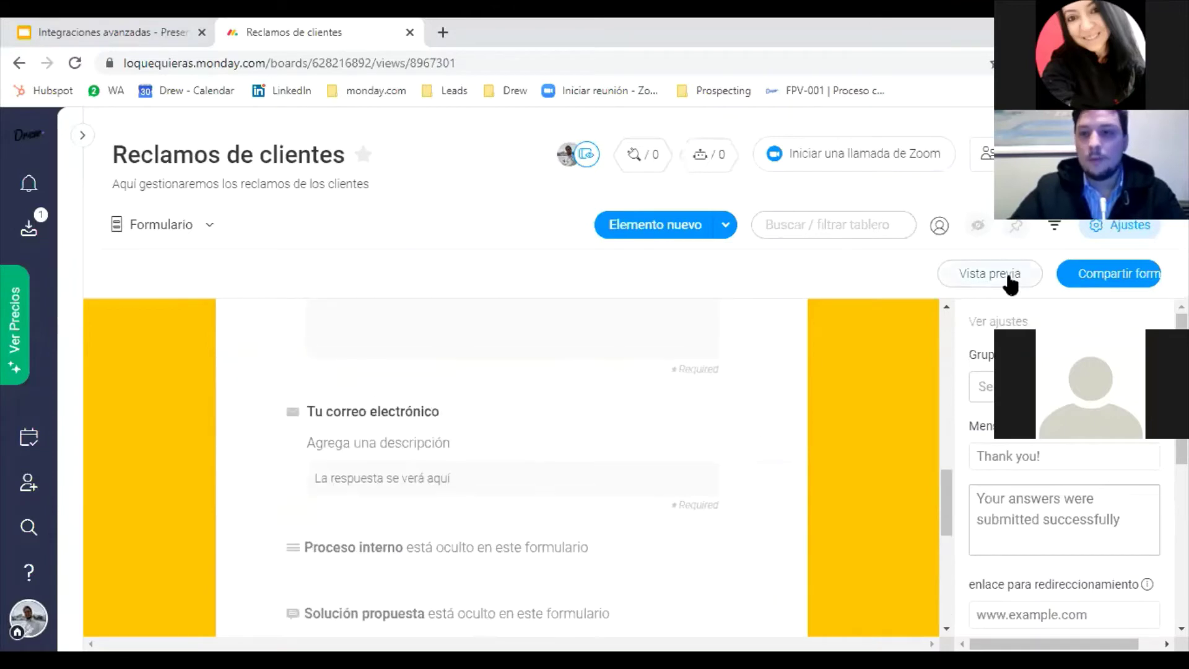
left_click(1006, 275)
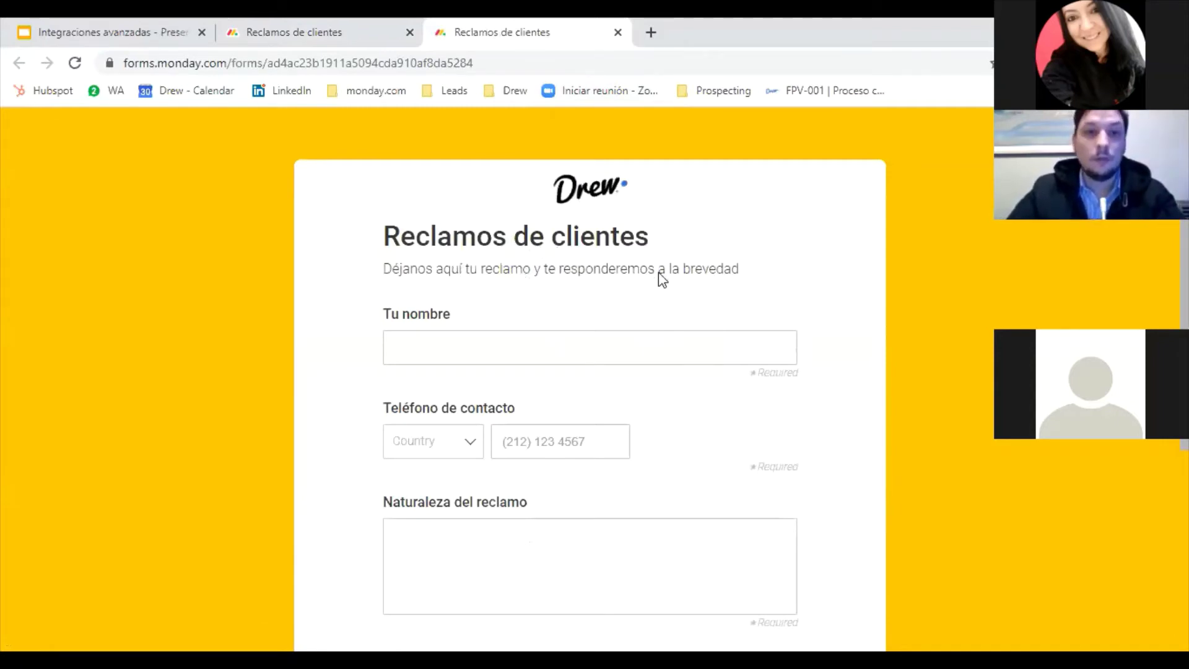
Fill in the name and a phone number with the Argentina (+54) country code.
left_click(465, 343)
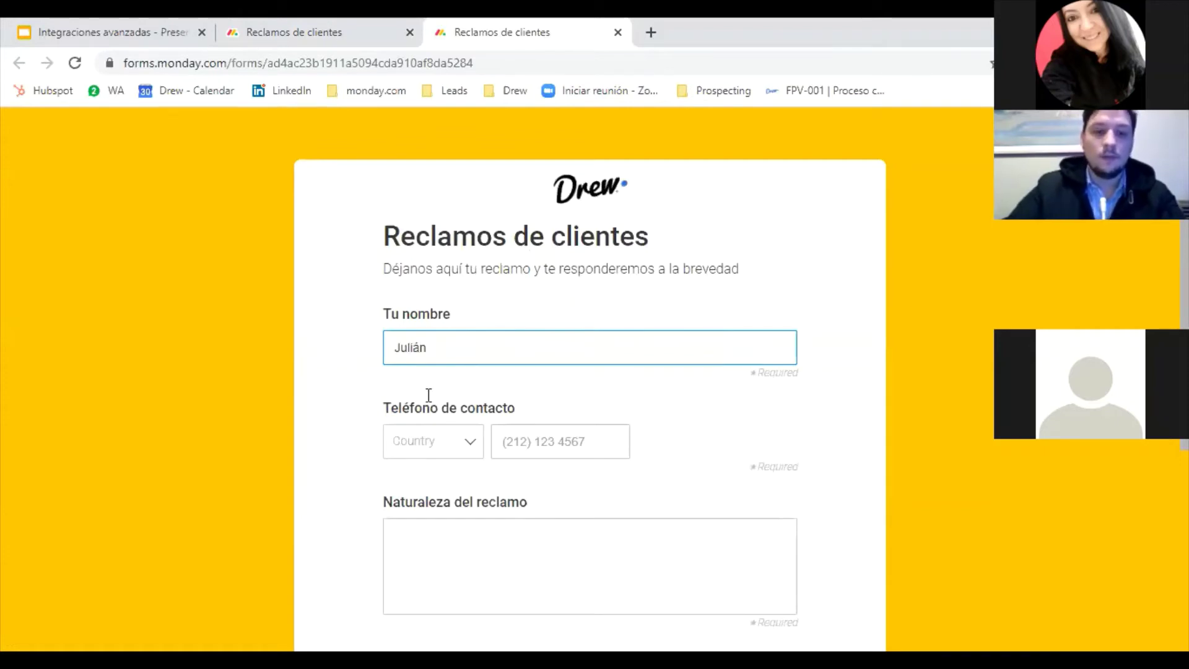
left_click(428, 445)
type("ar")
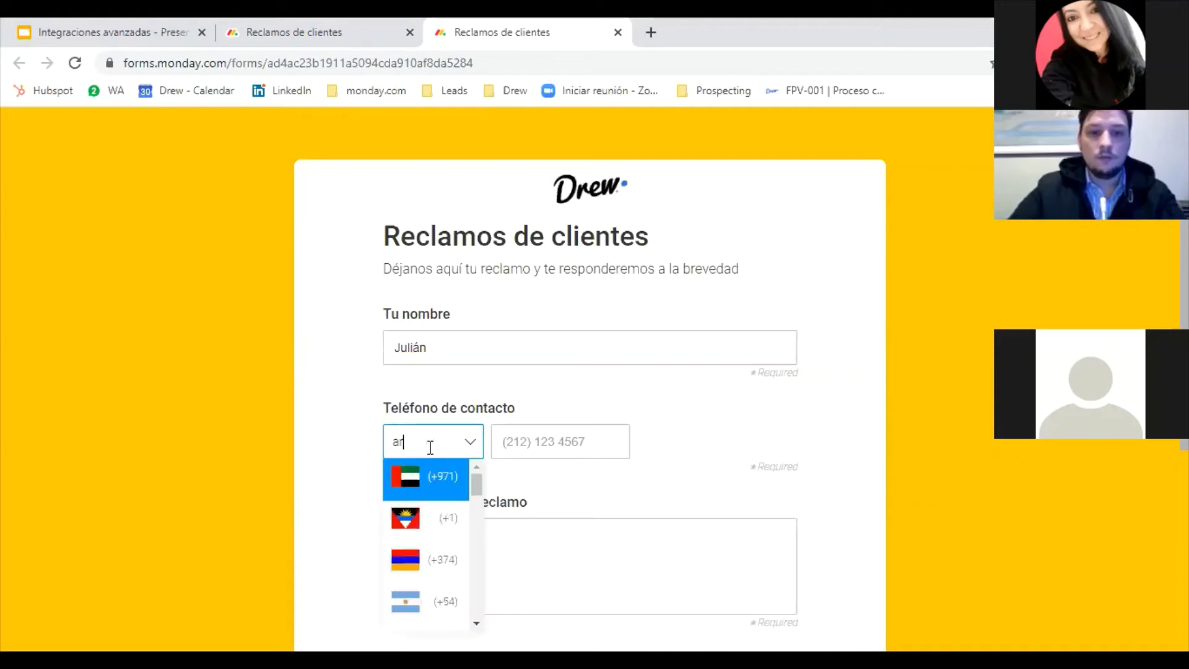
left_click(439, 600)
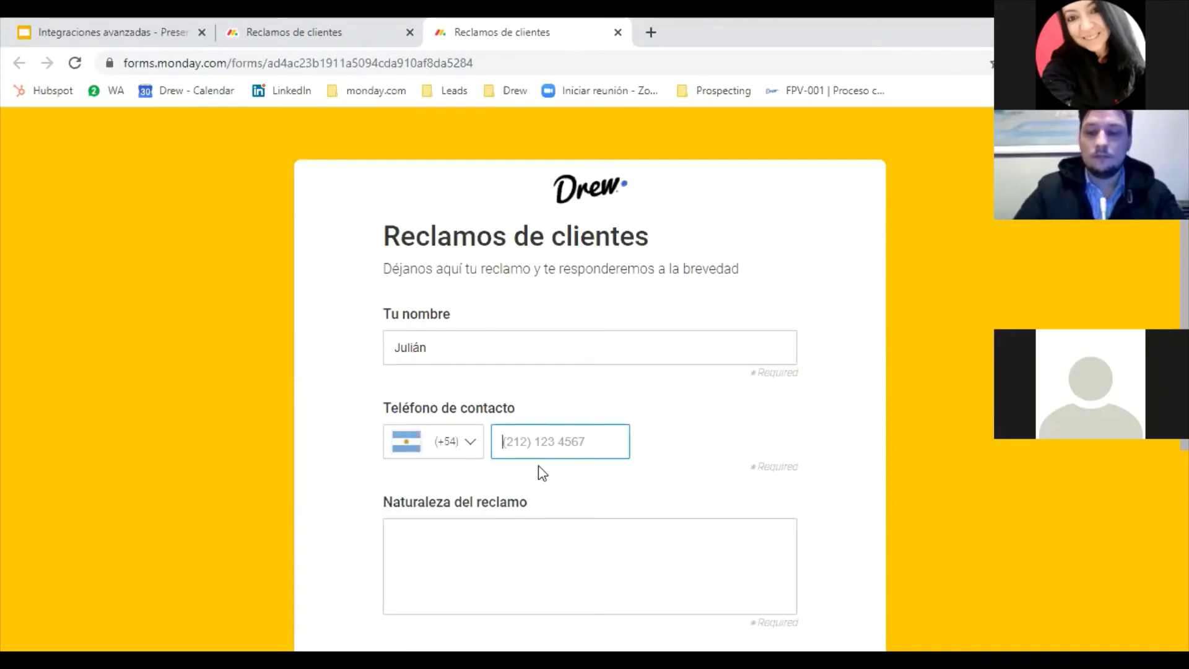
type("155155155")
scroll(514, 467, "down", 1)
left_click(514, 464)
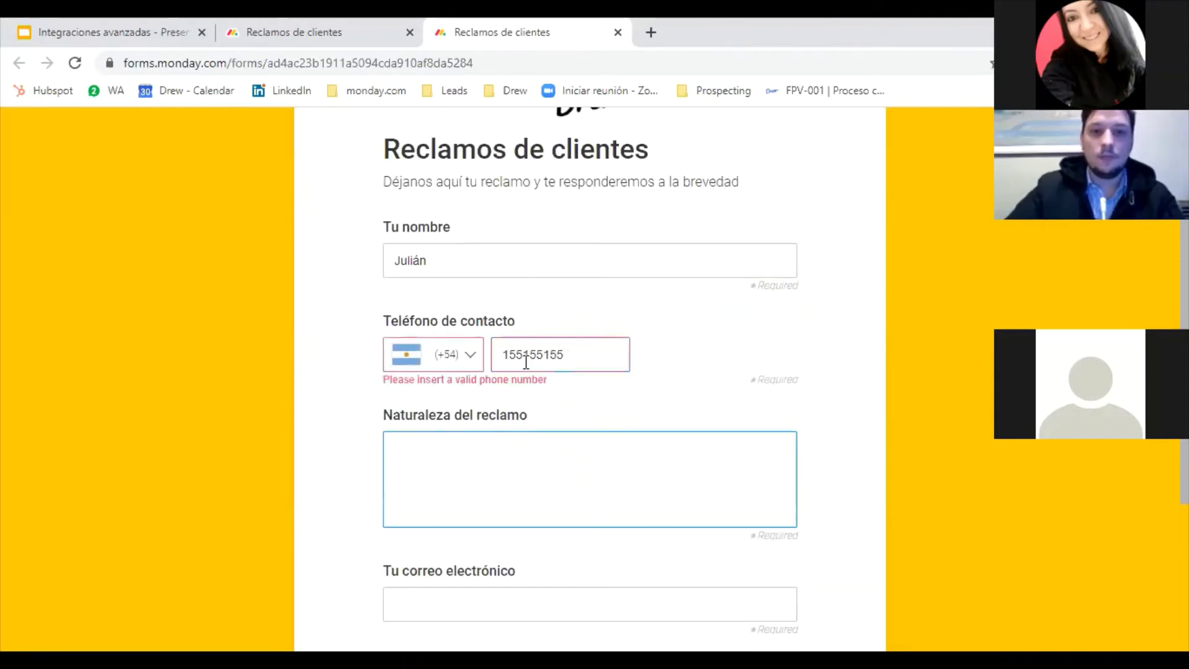
left_click_drag(520, 354, 468, 362)
type("351")
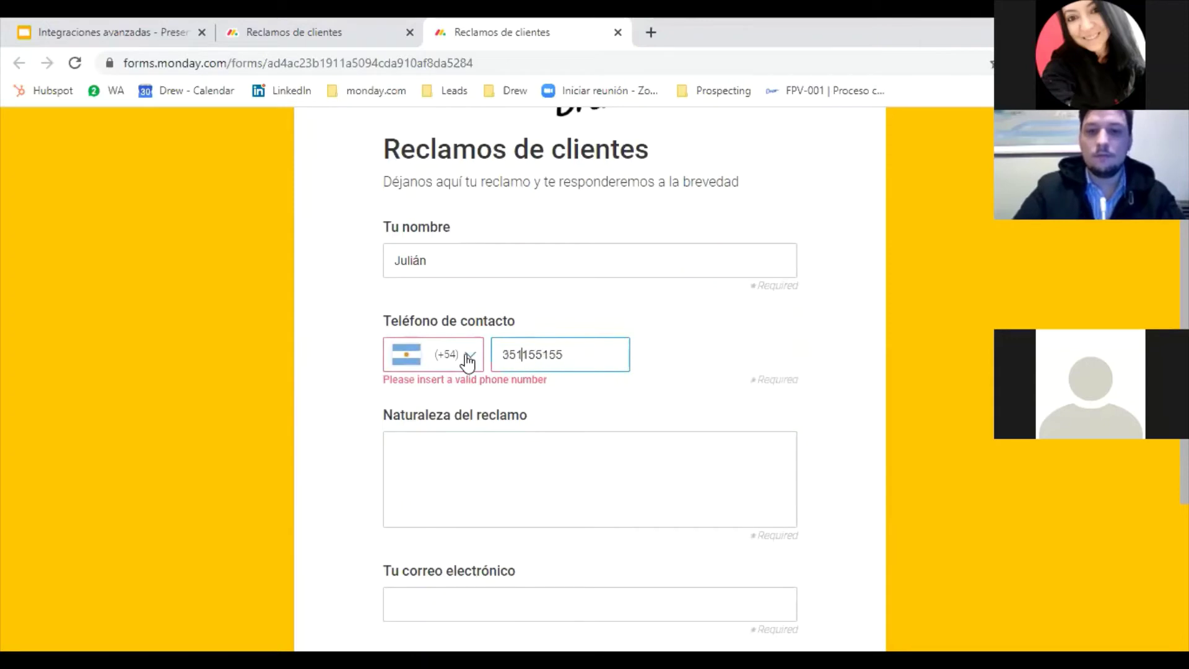
left_click(612, 428)
left_click(560, 354)
scroll(556, 281, "down", 3)
Describe the complaint as 'No funciona la pieza 2.', enter the e-mail address, and submit.
left_click(545, 298)
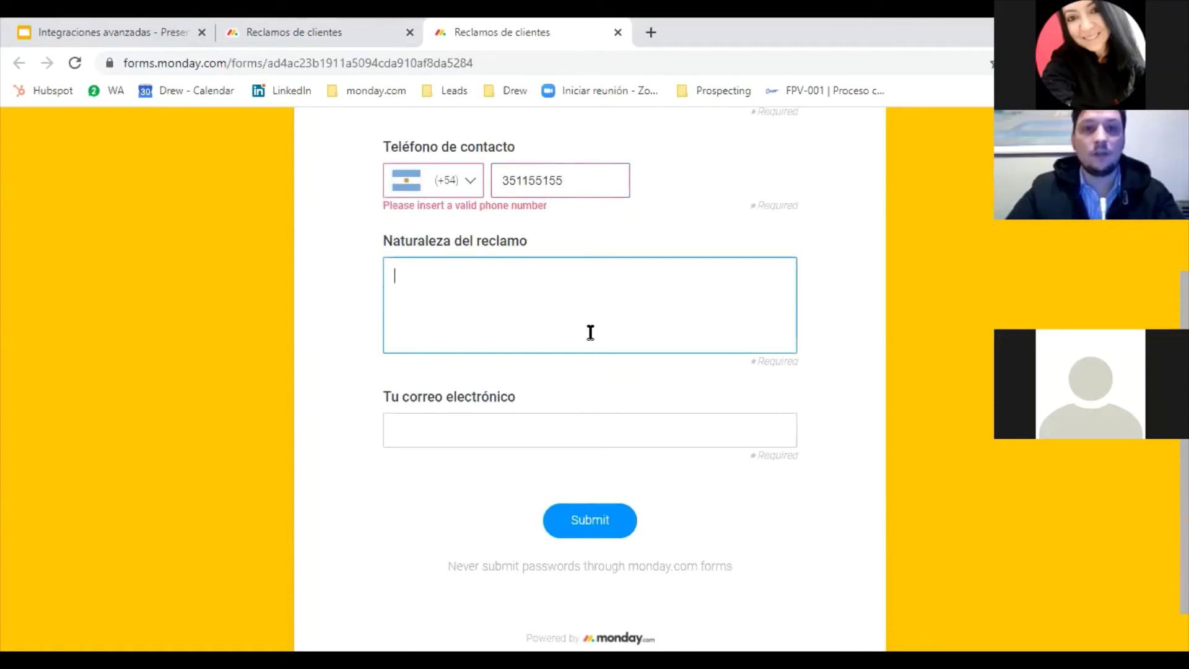
type("No funciona la pieza 2.")
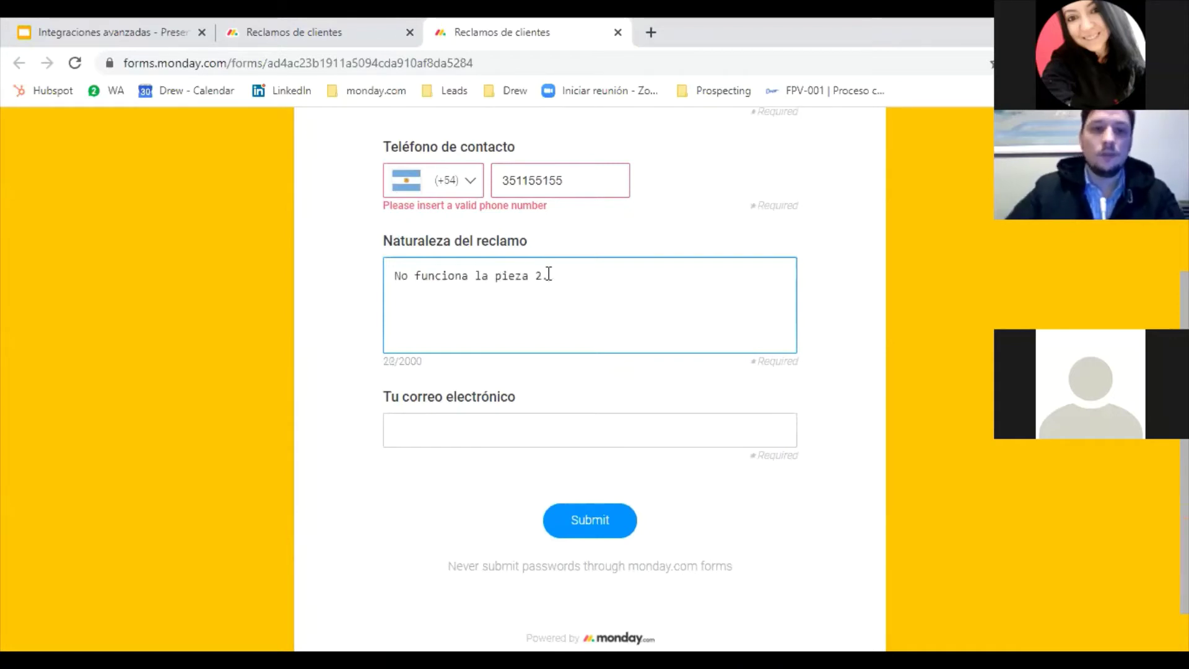
left_click(502, 423)
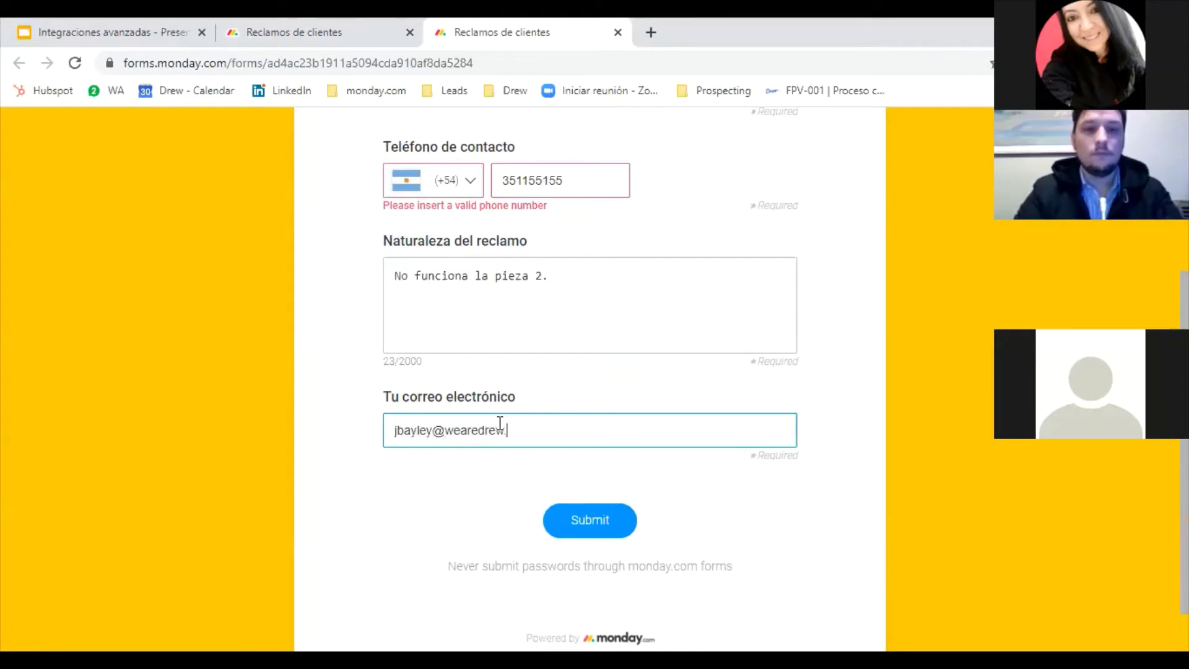
left_click(615, 520)
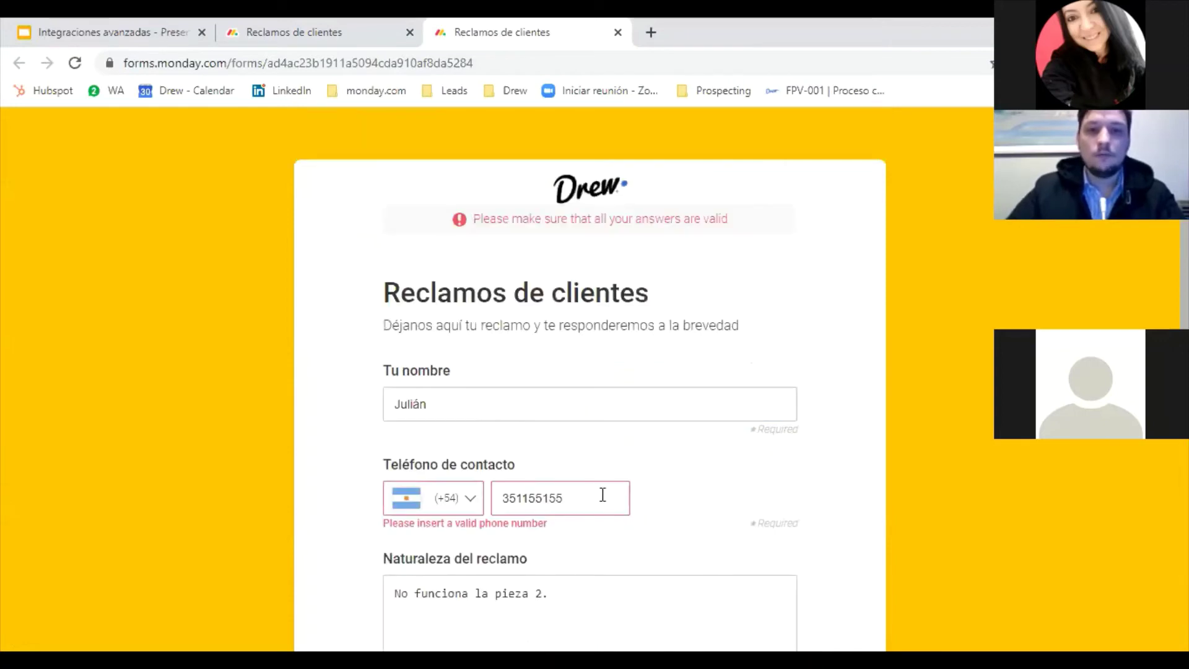
Replace the invalid phone number with a corrected one and resubmit the form.
left_click(544, 497)
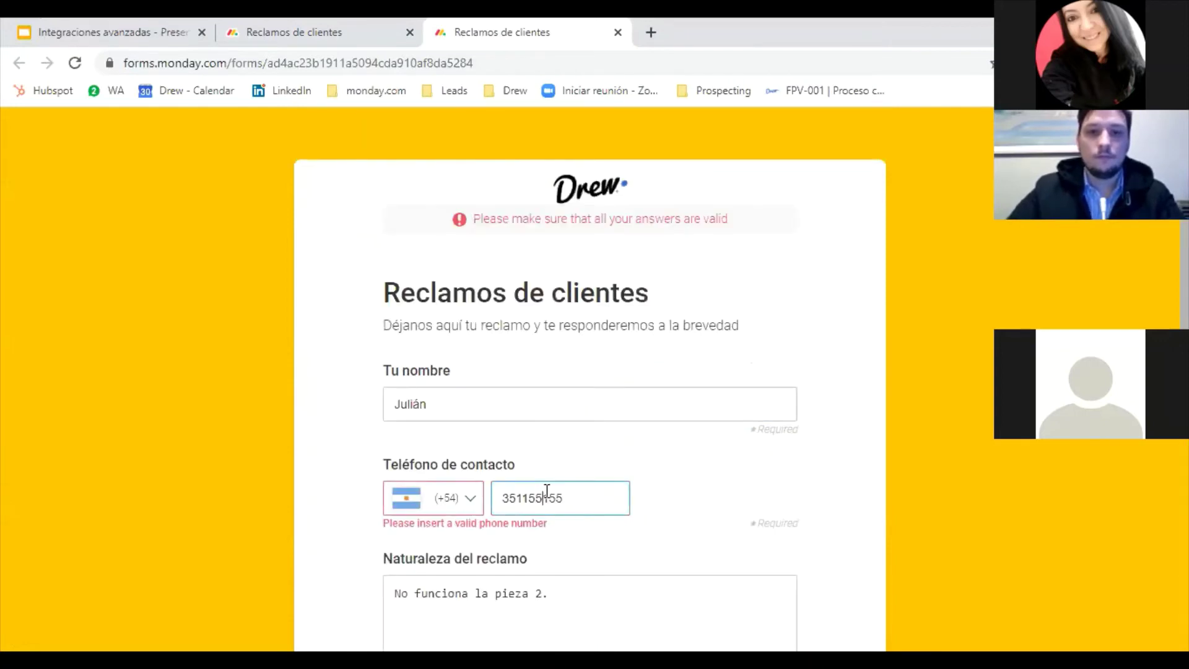
left_click_drag(563, 499, 457, 499)
scroll(465, 490, "down", 5)
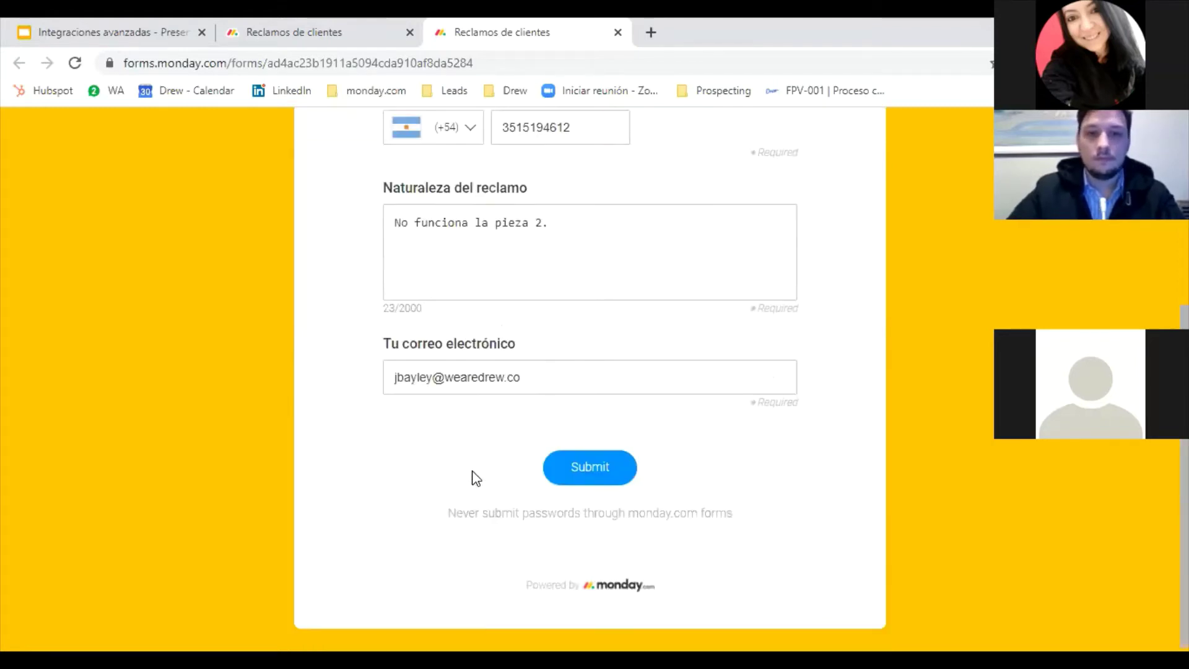
left_click(600, 465)
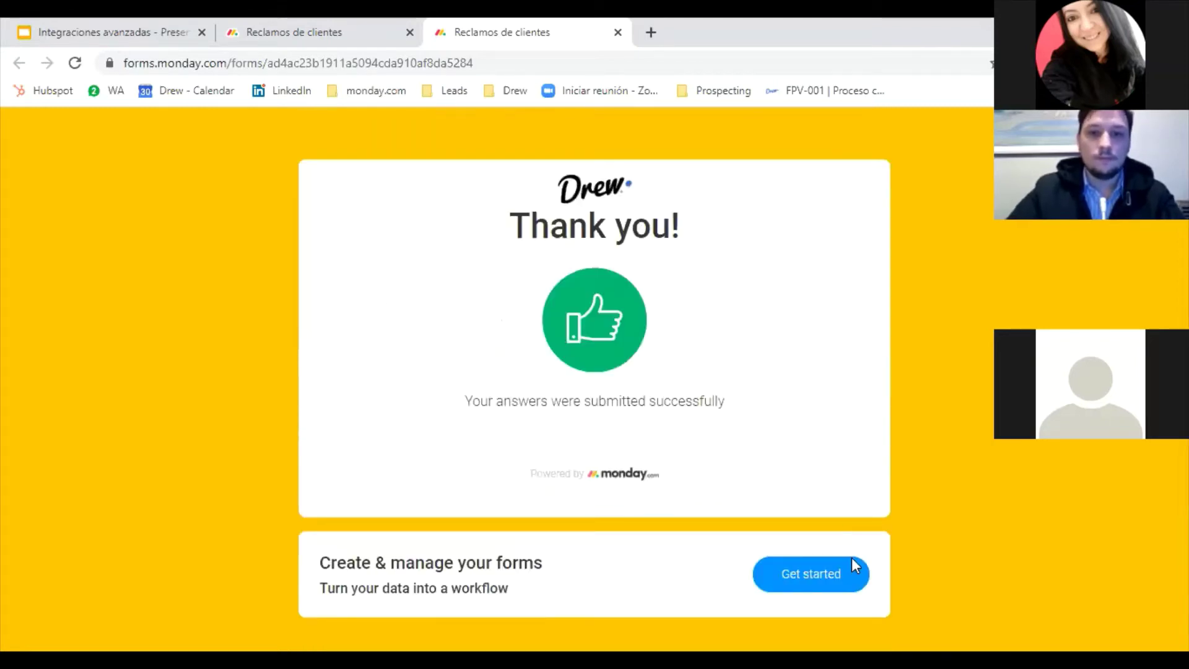
Close the forms promo page and view the board's Predeterminado table to check the new row.
left_click(830, 571)
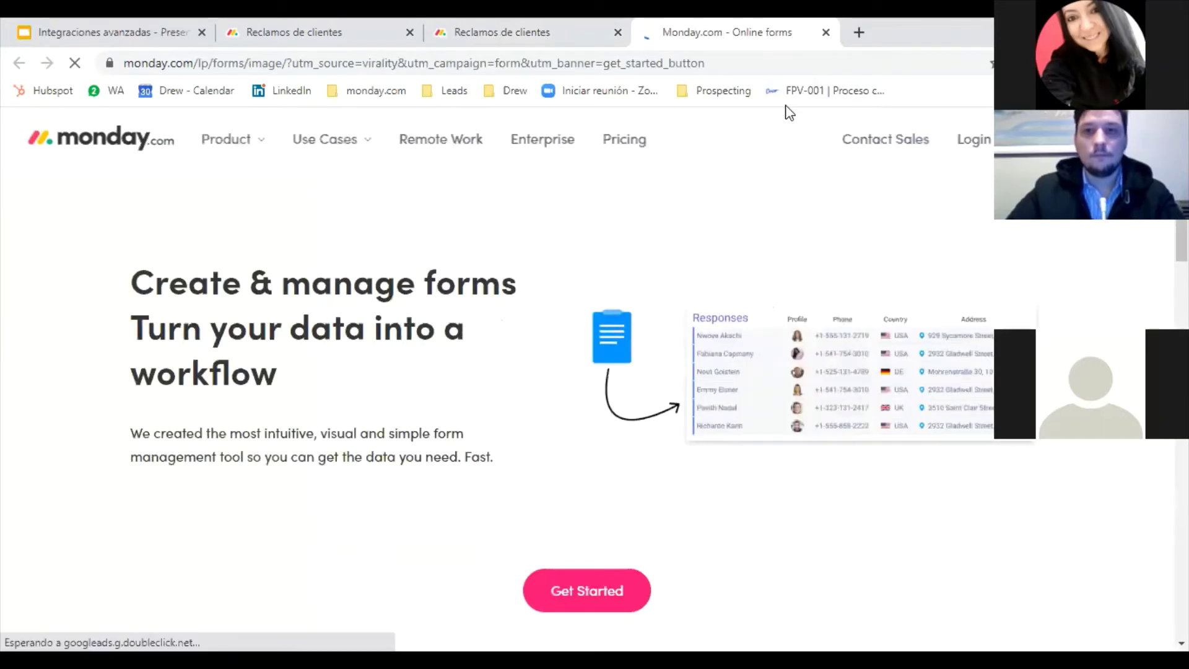
key("ctrl+w")
left_click(348, 38)
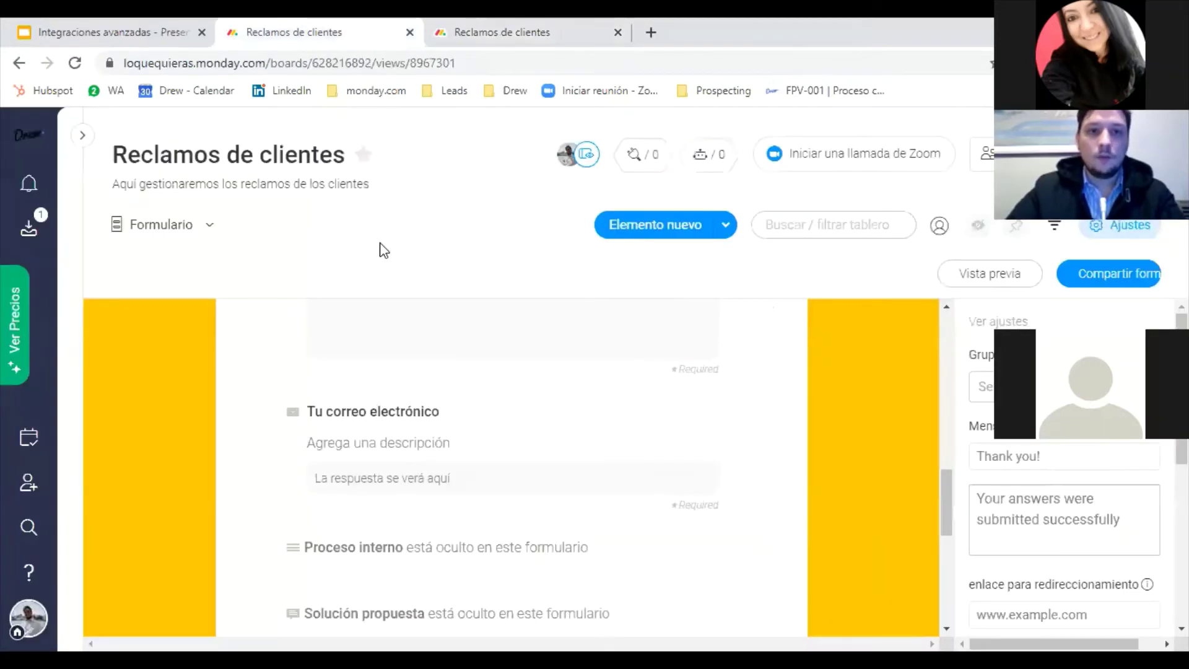
left_click(183, 230)
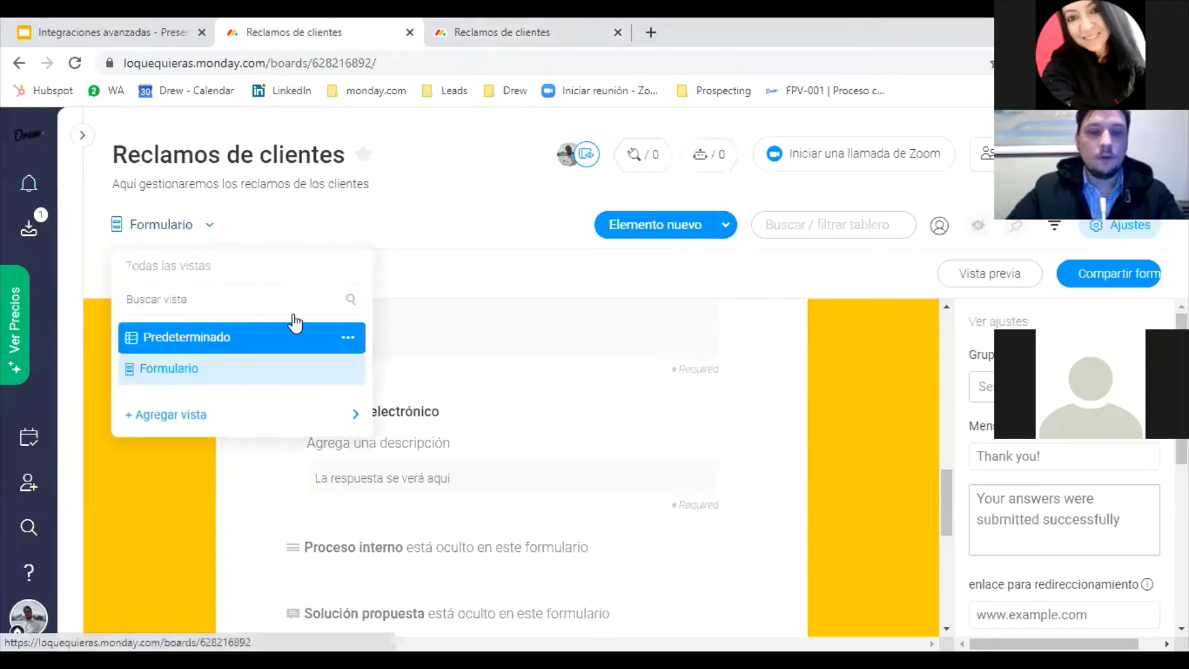
left_click(288, 331)
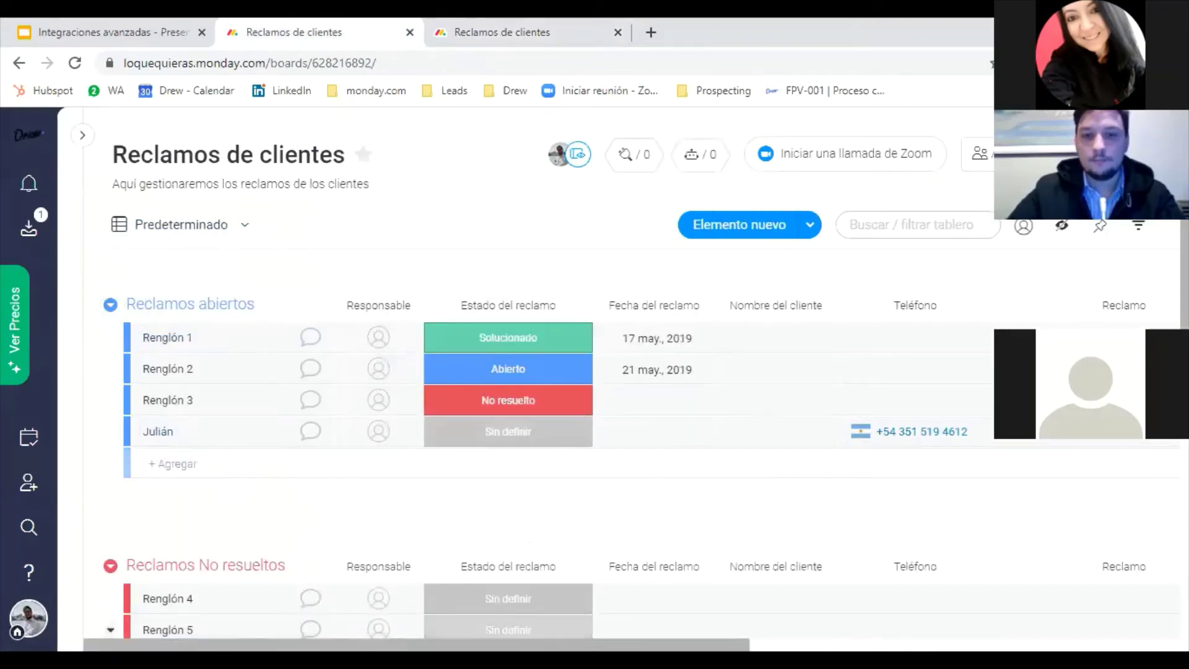
scroll(971, 440, "right", 1)
left_click_drag(524, 632, 982, 626)
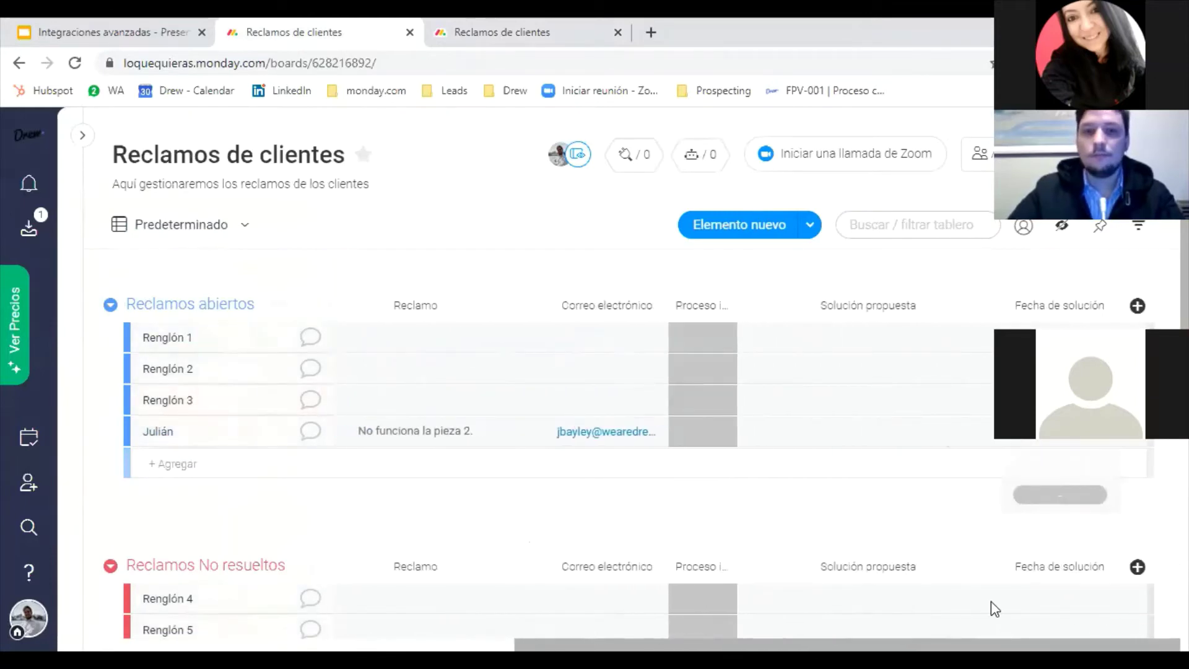
scroll(990, 601, "left", 10)
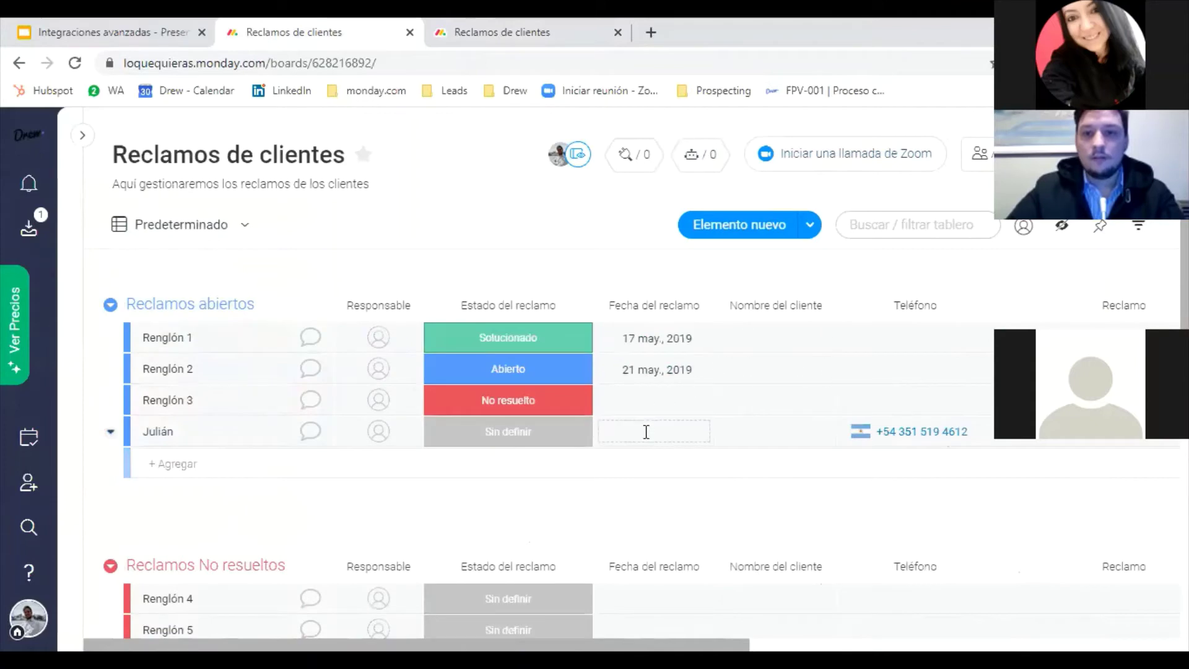
Add the item-created automation setting Fecha del reclamo to creation date plus 0 days.
left_click(699, 154)
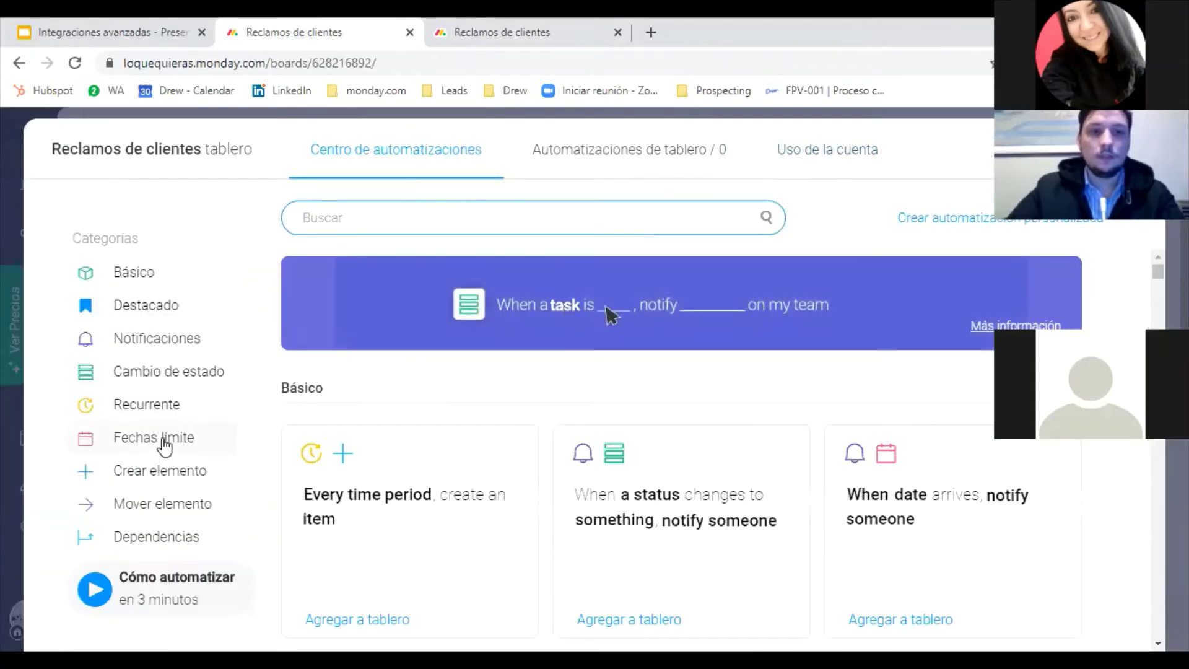
type("when")
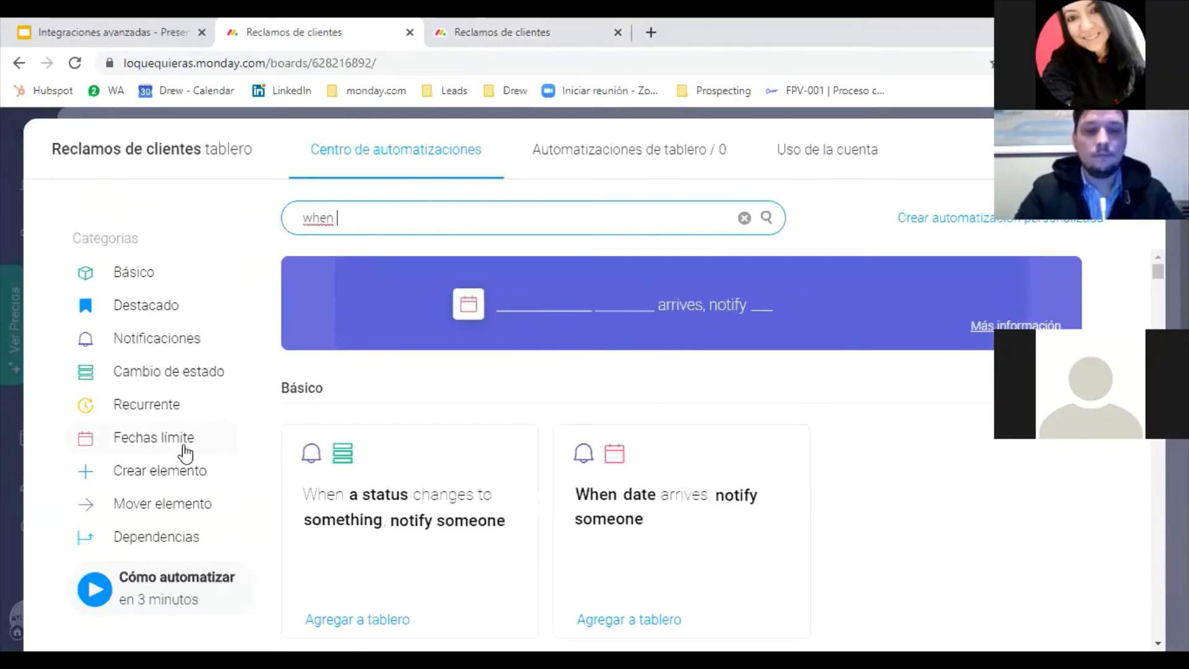
type(" item is crea")
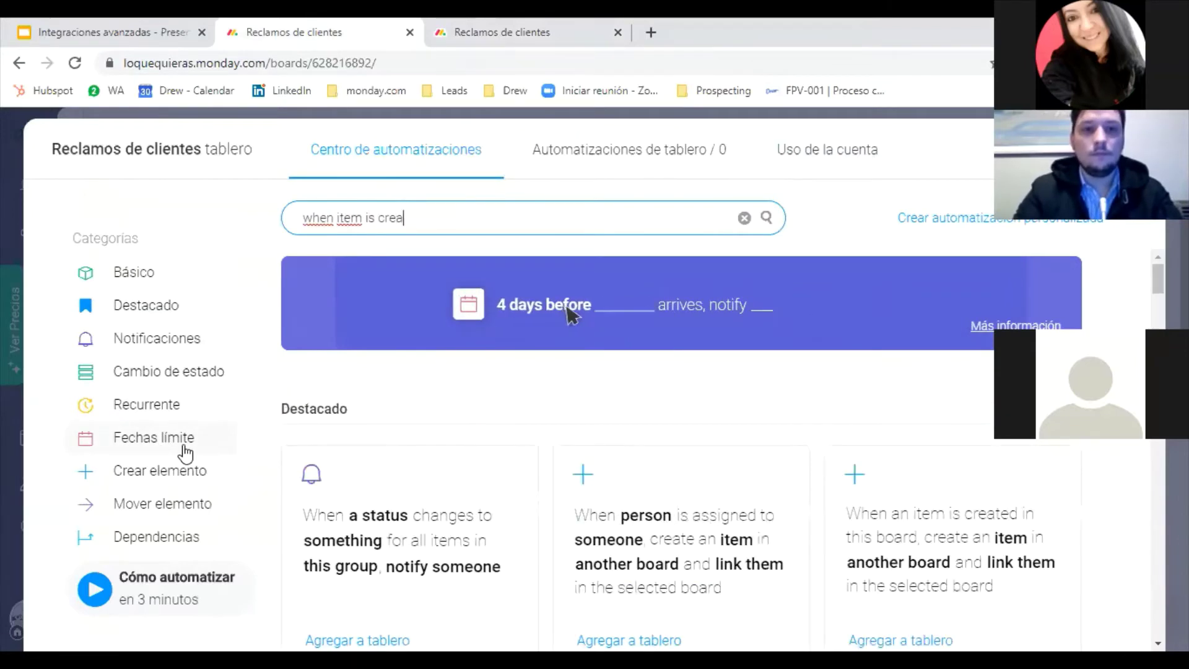
type("ted set da")
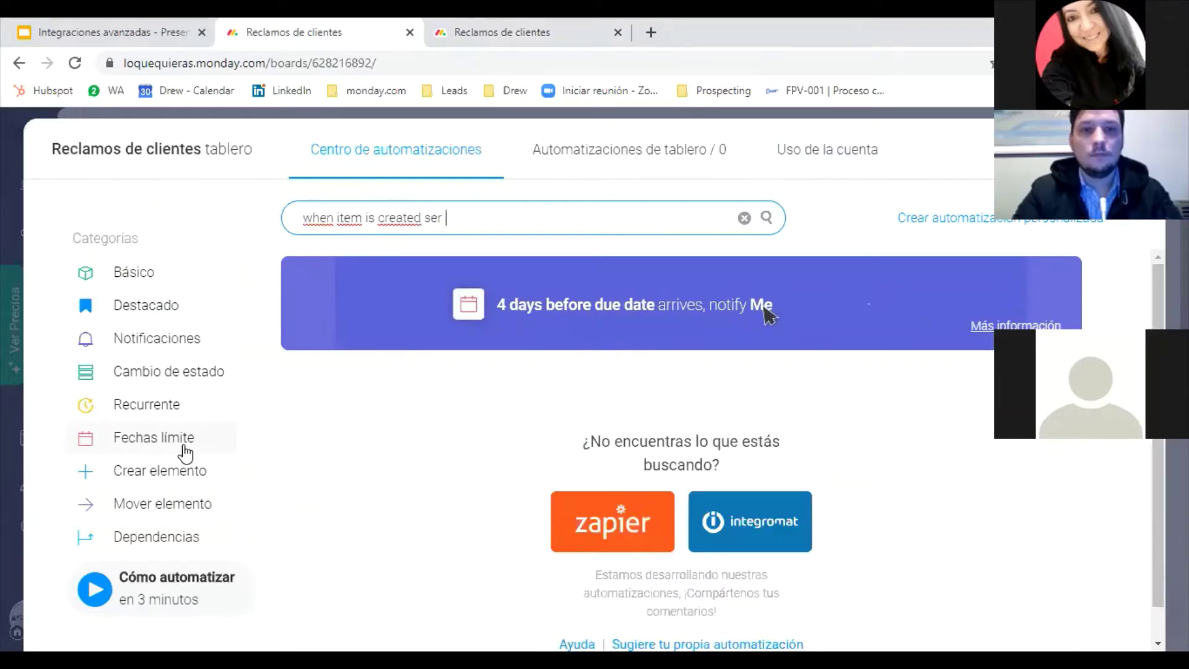
left_click(436, 510)
left_click(629, 318)
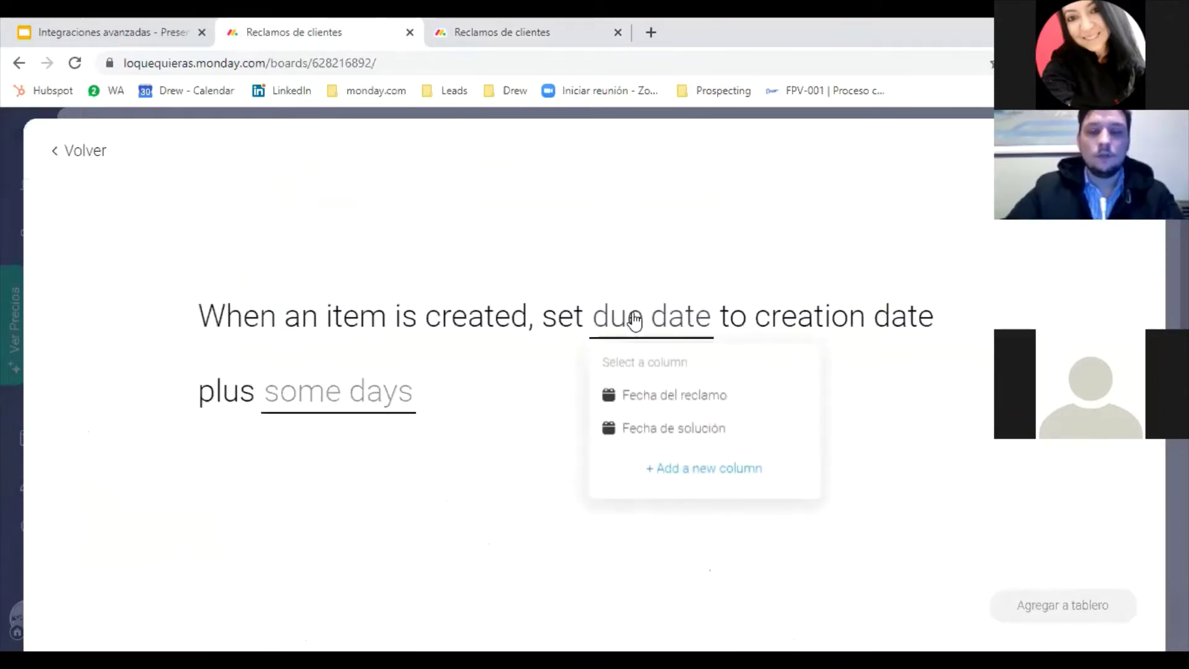
left_click(653, 403)
left_click(545, 392)
left_click(475, 468)
type("0")
left_click(666, 467)
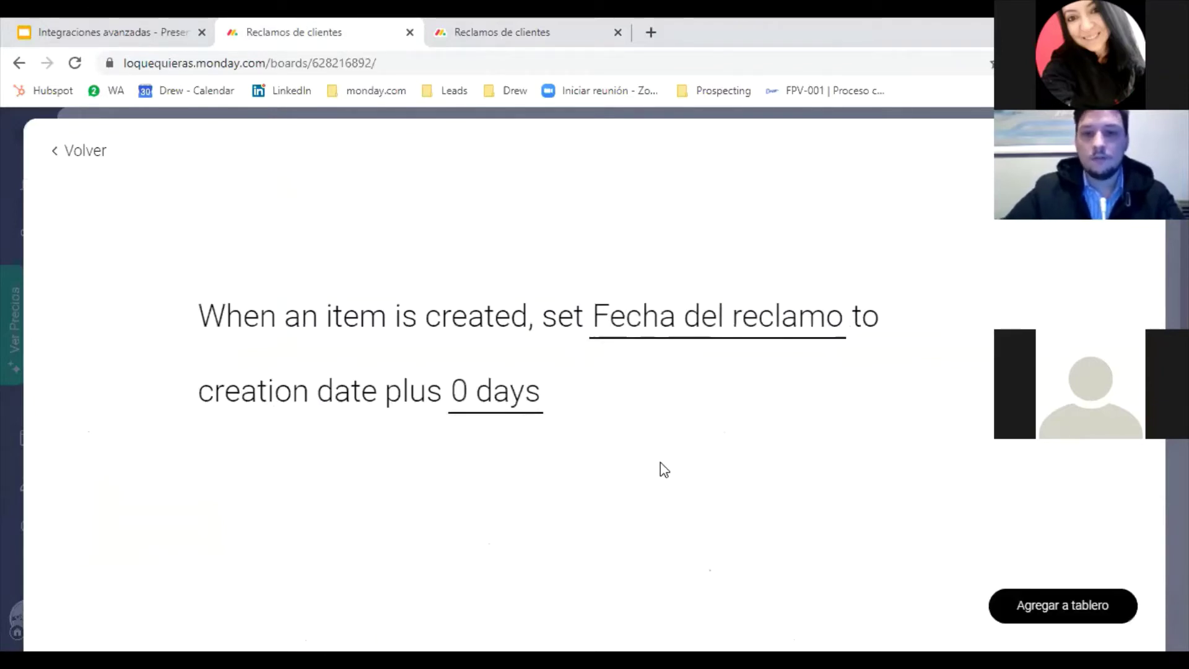
left_click(1053, 609)
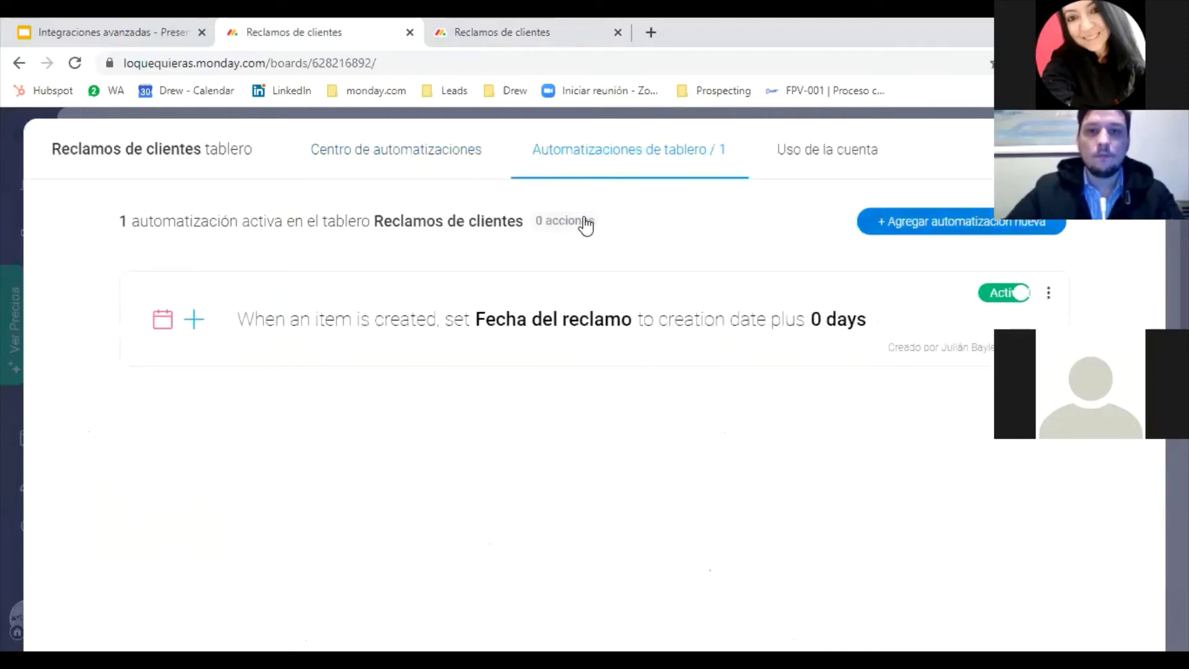
left_click(396, 149)
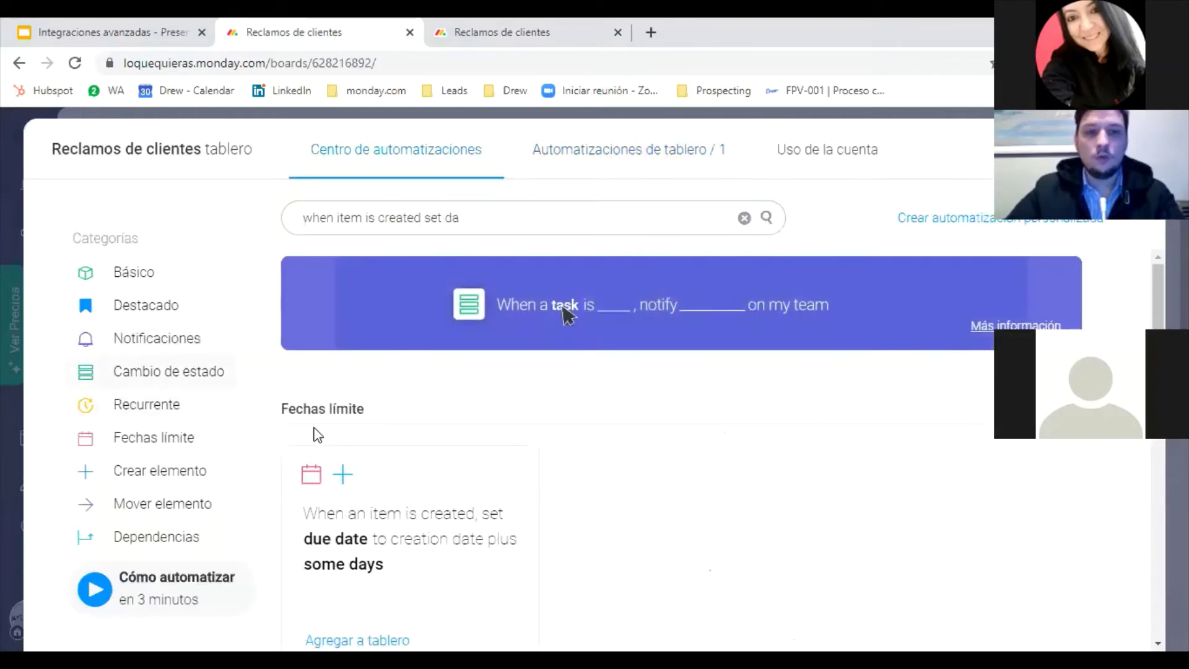
Pick the status-change date template, triggered when Estado del reclamo becomes Solucionado.
left_click(474, 222)
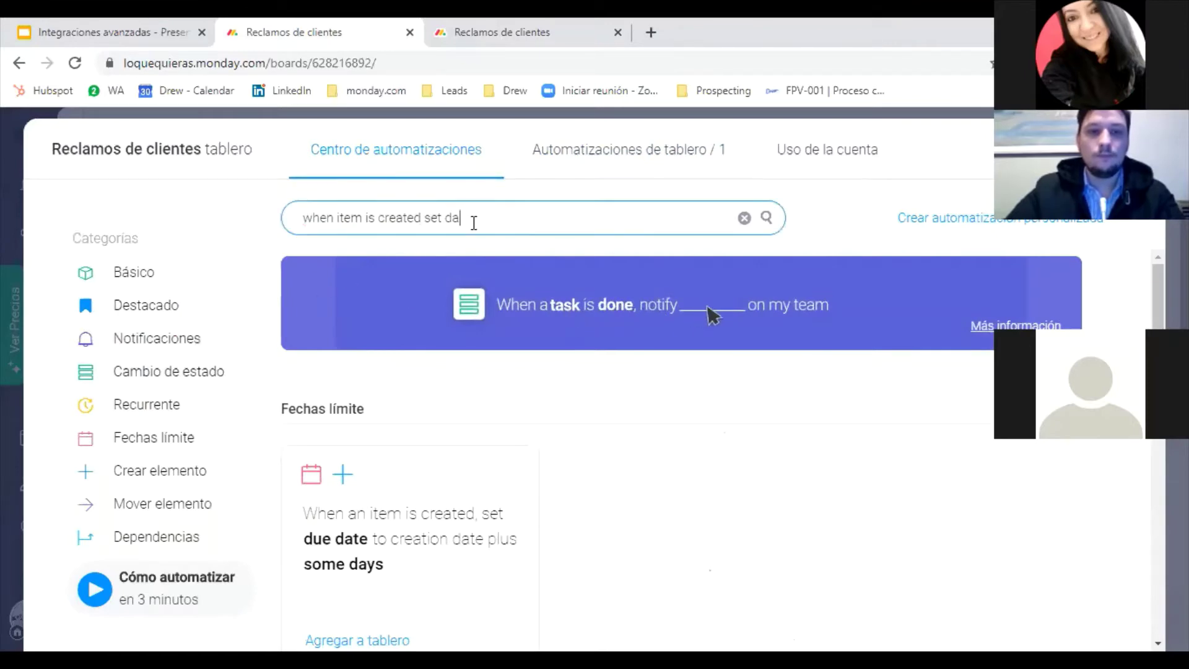
triple_click(481, 213)
type("when s")
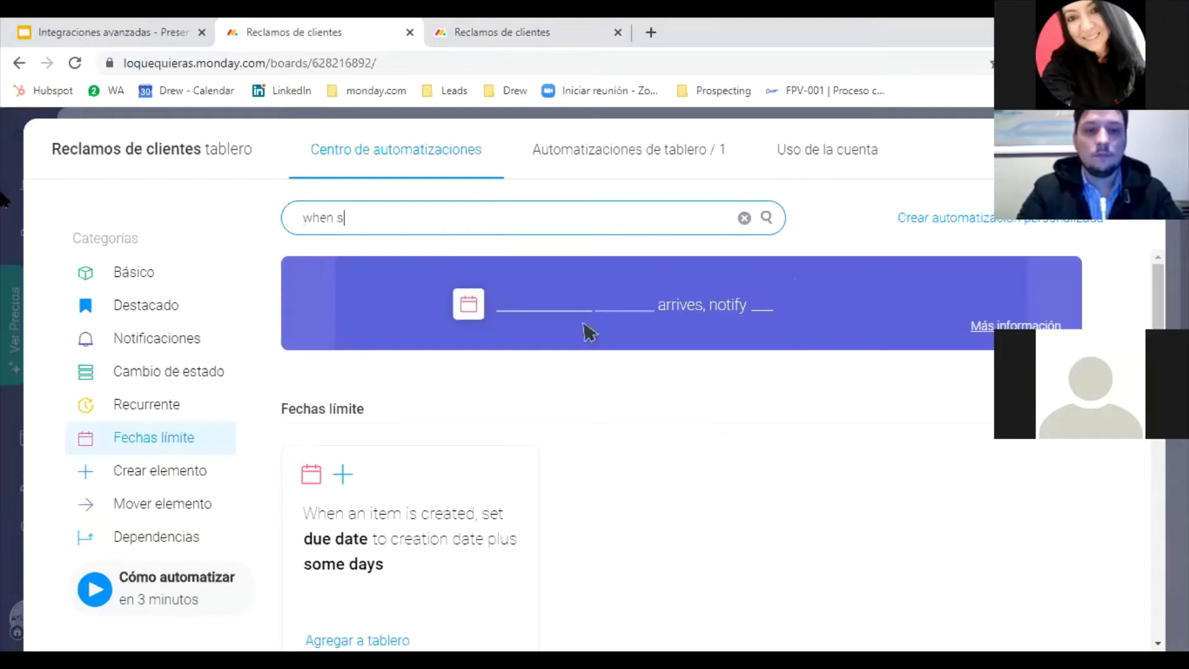
type("tatus changes set da")
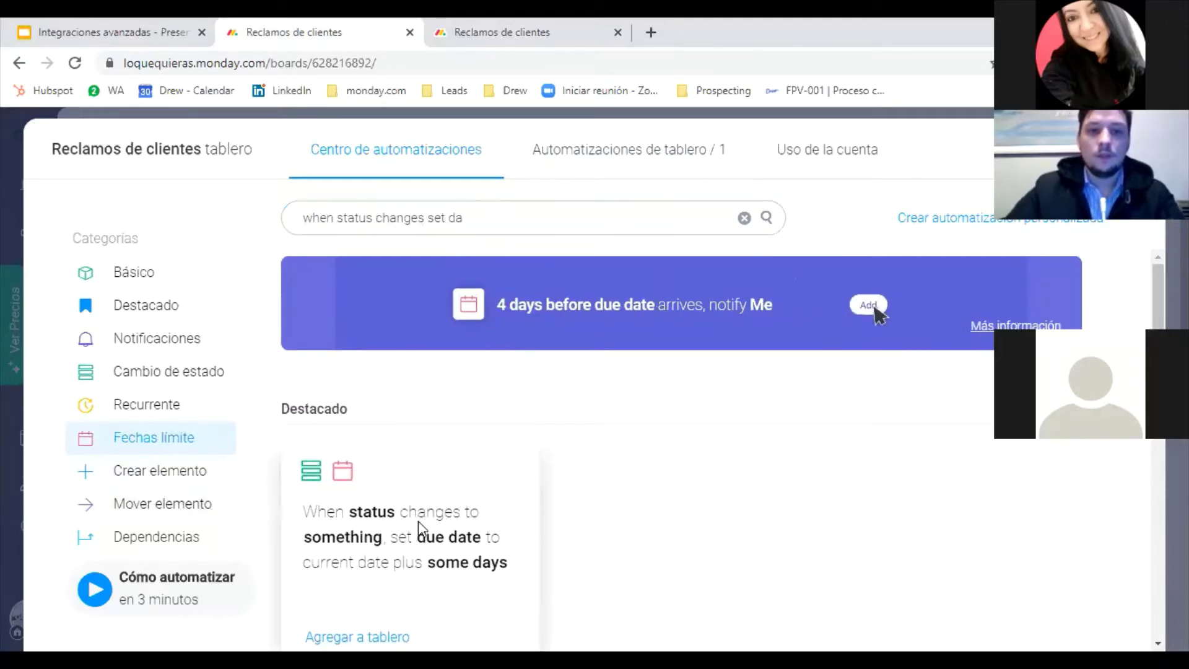
left_click(418, 522)
left_click(379, 313)
left_click(374, 398)
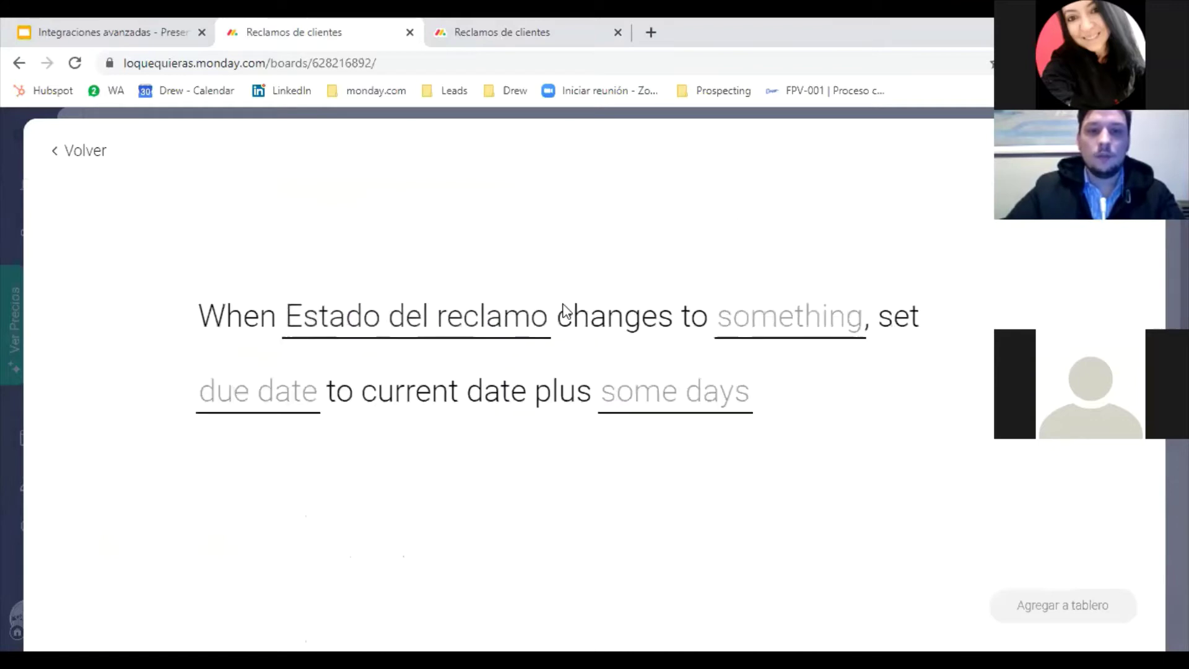
left_click(790, 317)
left_click(786, 454)
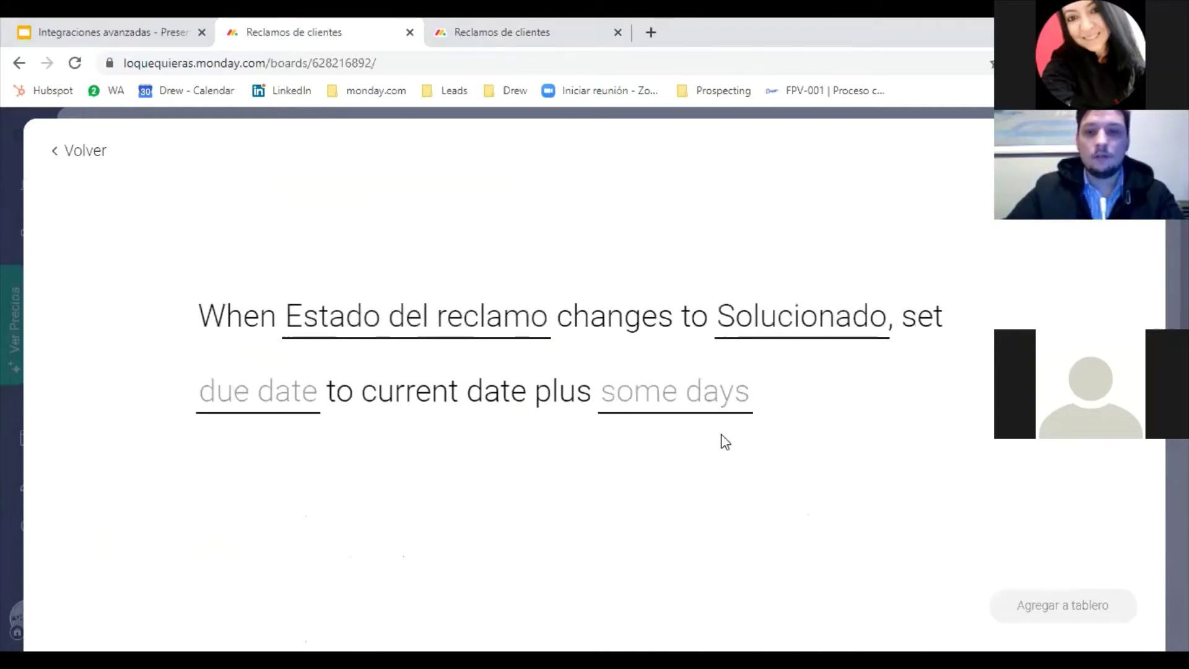
Make it fill Fecha de solución with current date plus 0 days and add it to the board.
left_click(268, 398)
left_click(270, 501)
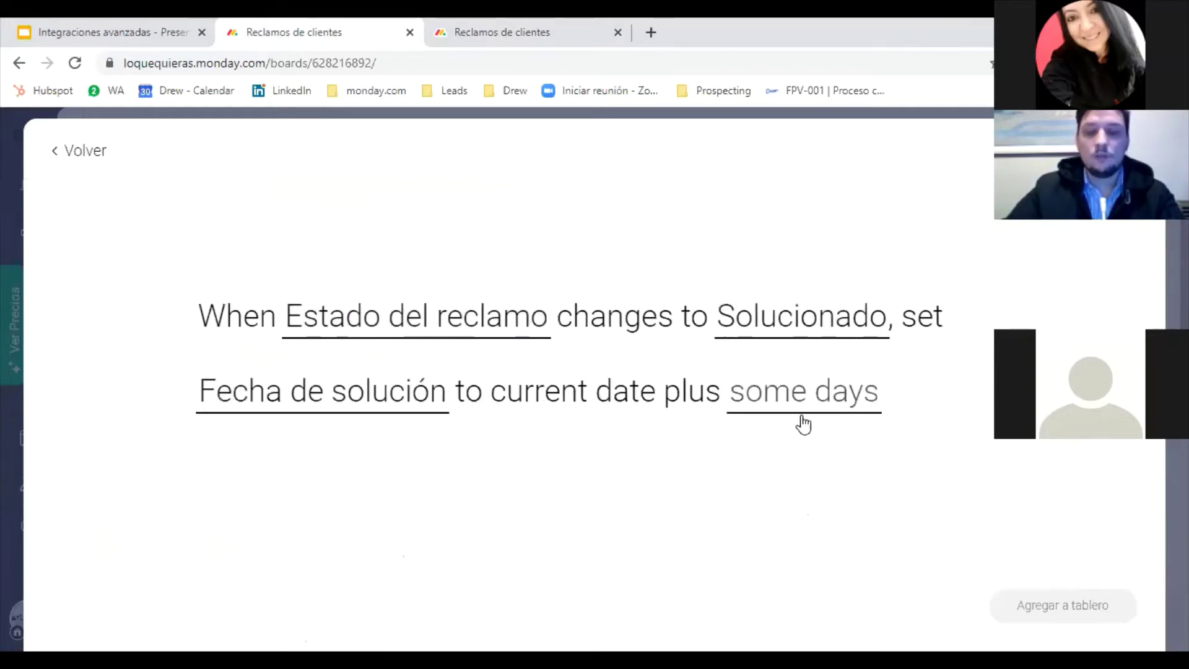
left_click(804, 396)
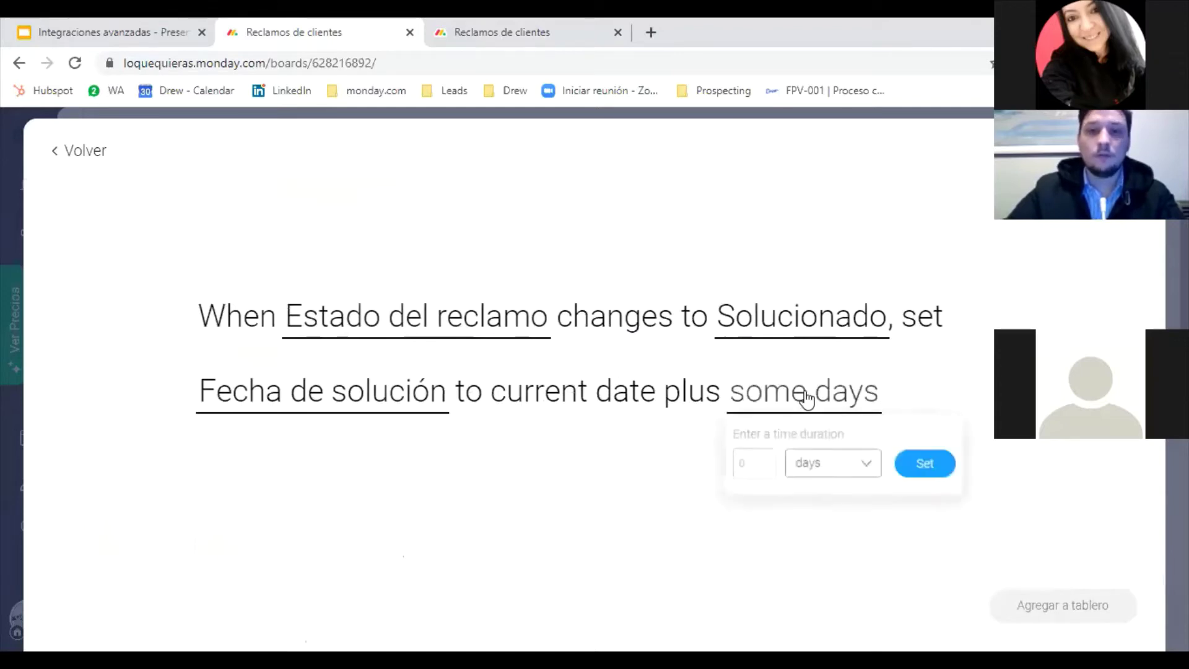
type("0")
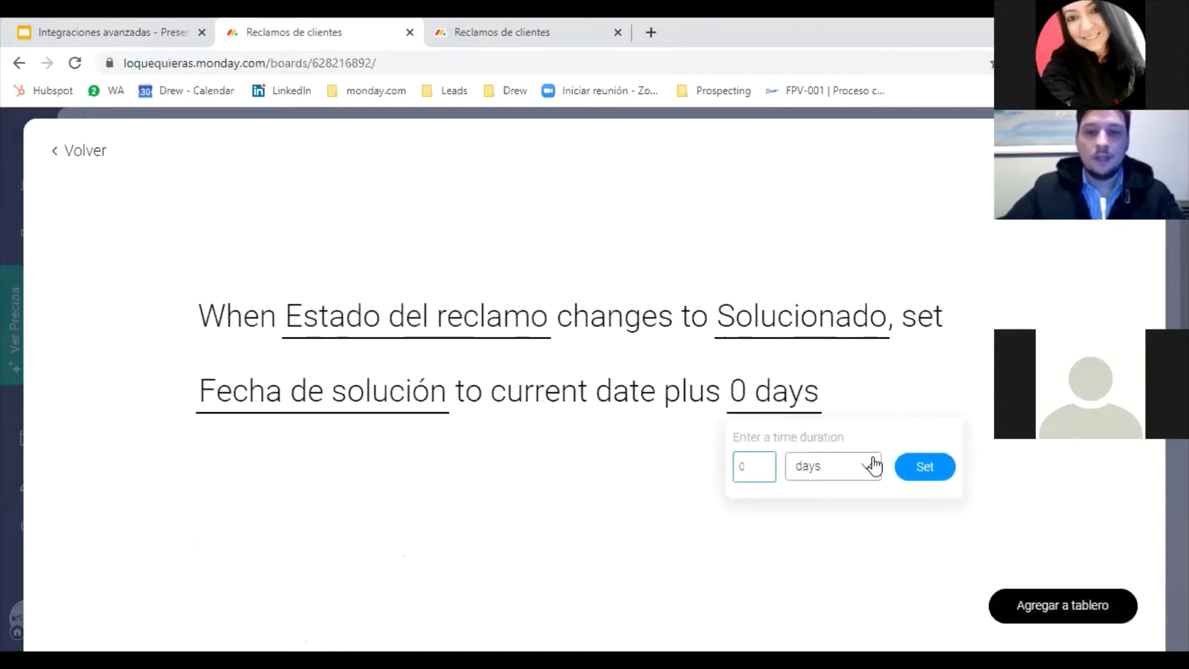
left_click(921, 467)
left_click(1099, 618)
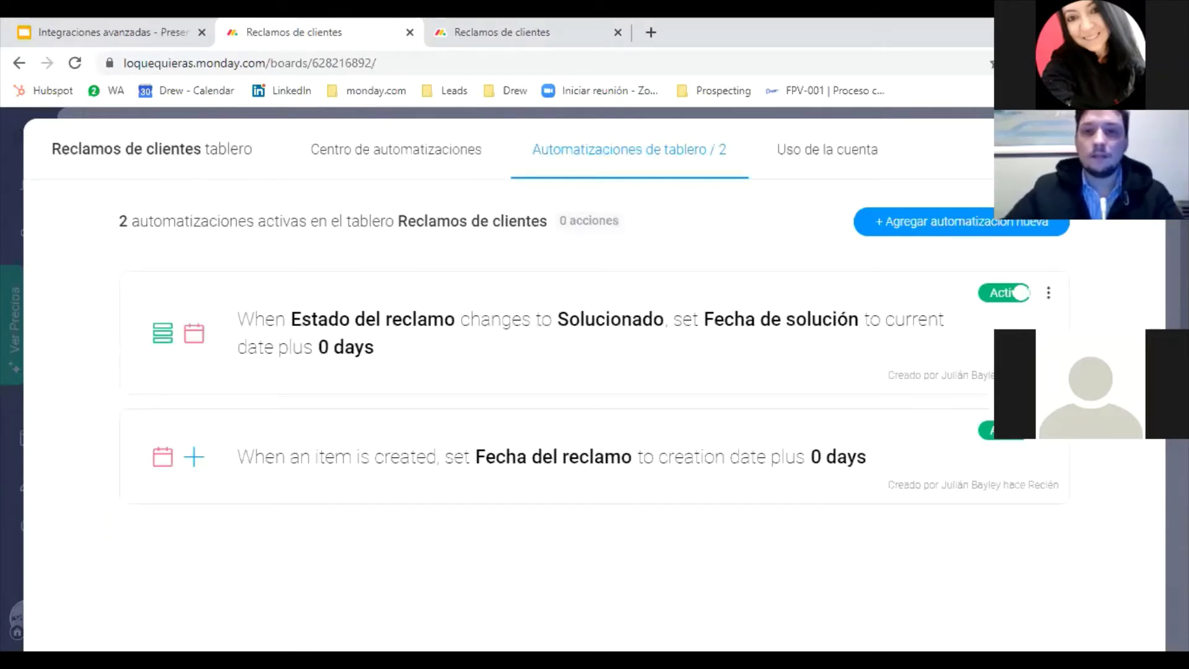
key("Escape")
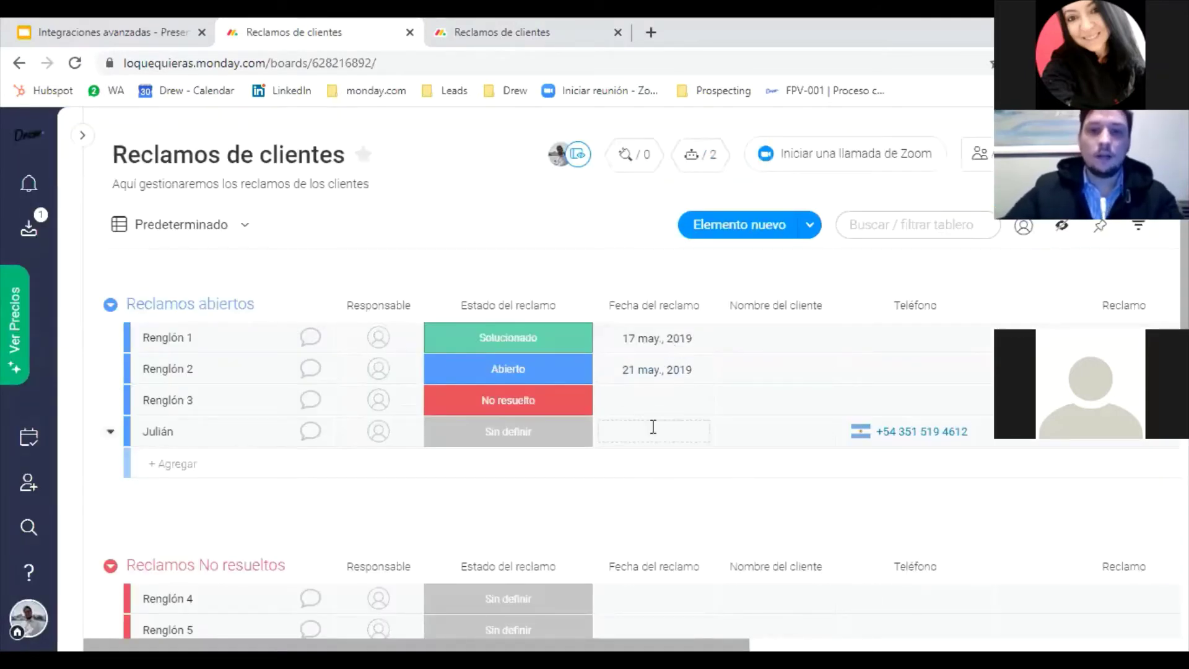
Add an item 'Ejemplo' under Reclamos abiertos and set its Estado del reclamo to Solucionado.
left_click(231, 464)
type("Ejemplo")
key("Return")
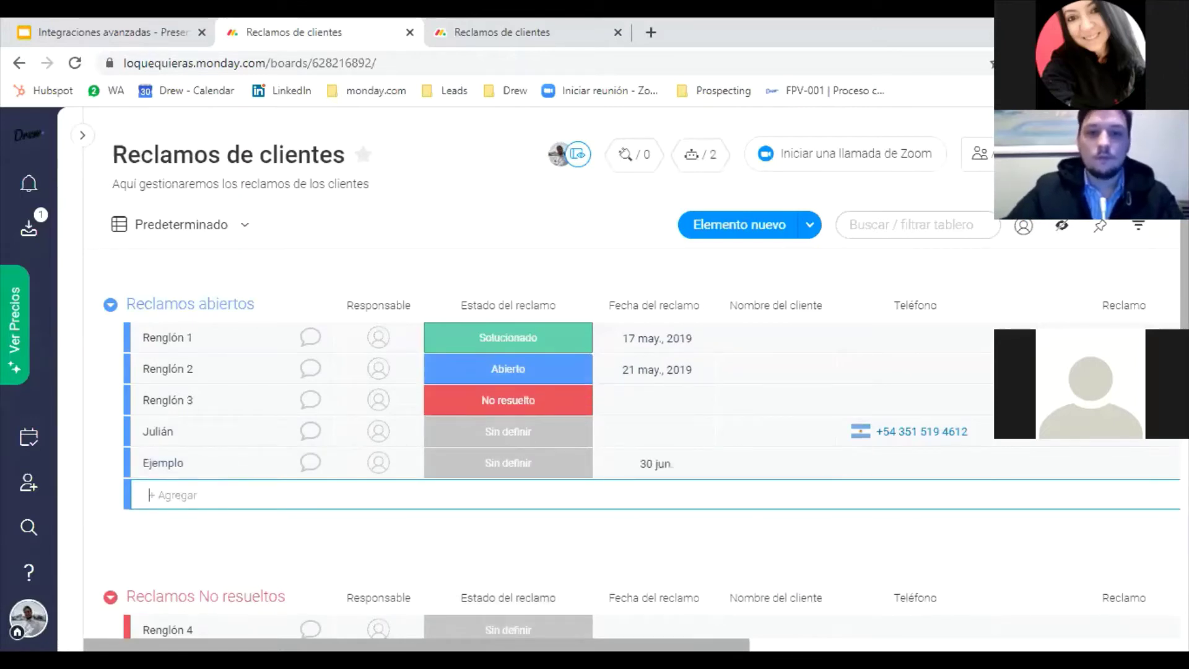
scroll(579, 538, "right", 2)
left_click(465, 468)
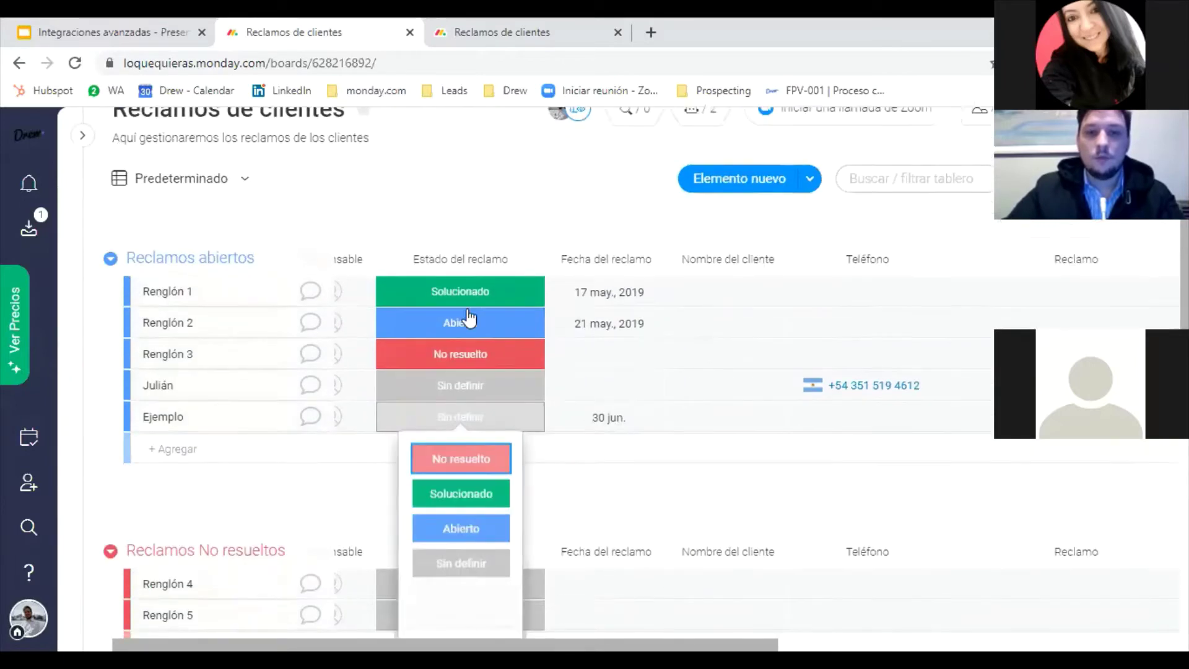
left_click(457, 398)
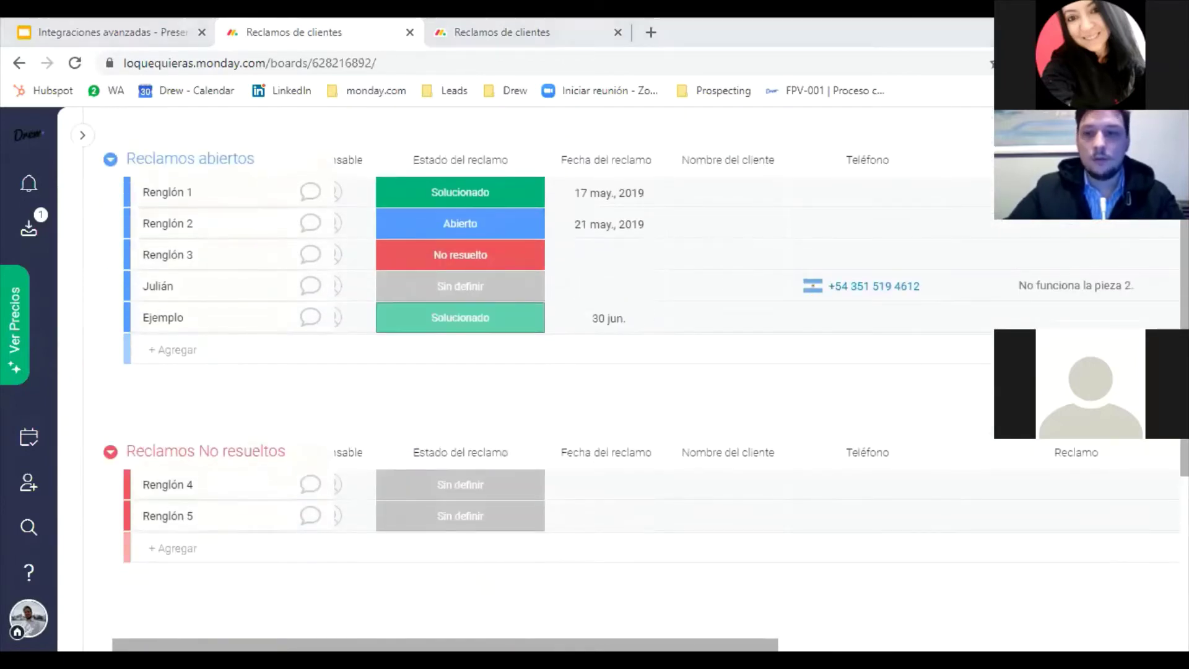
scroll(619, 371, "right", 10)
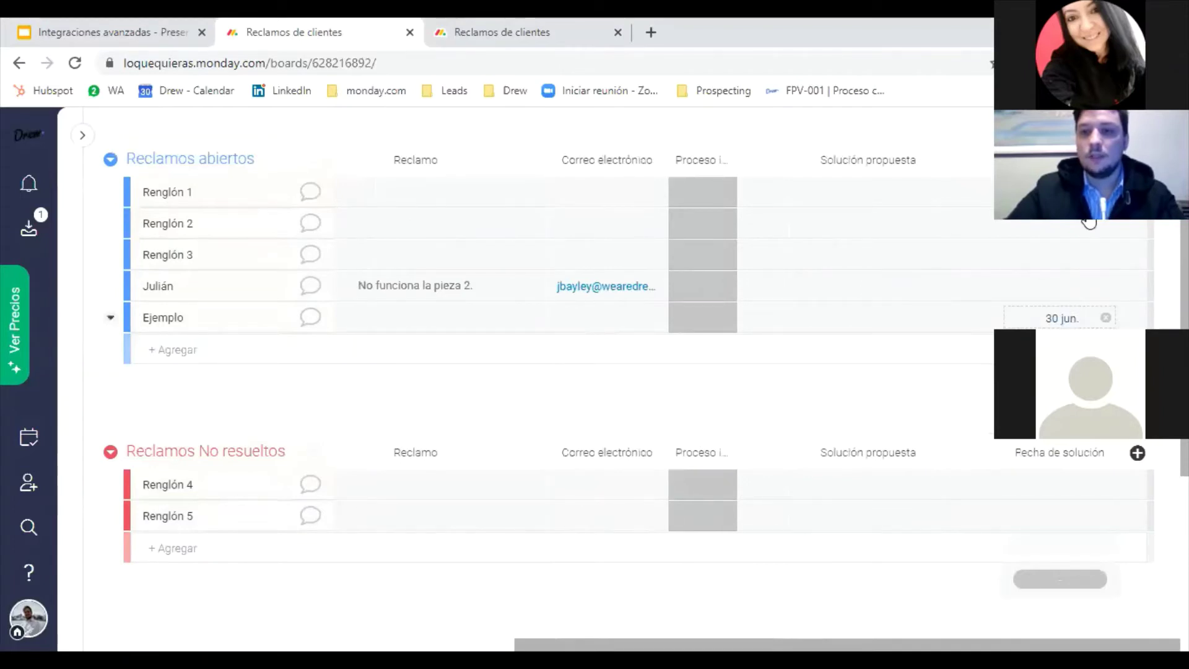
scroll(212, 571, "left", 10)
scroll(549, 403, "up", 3)
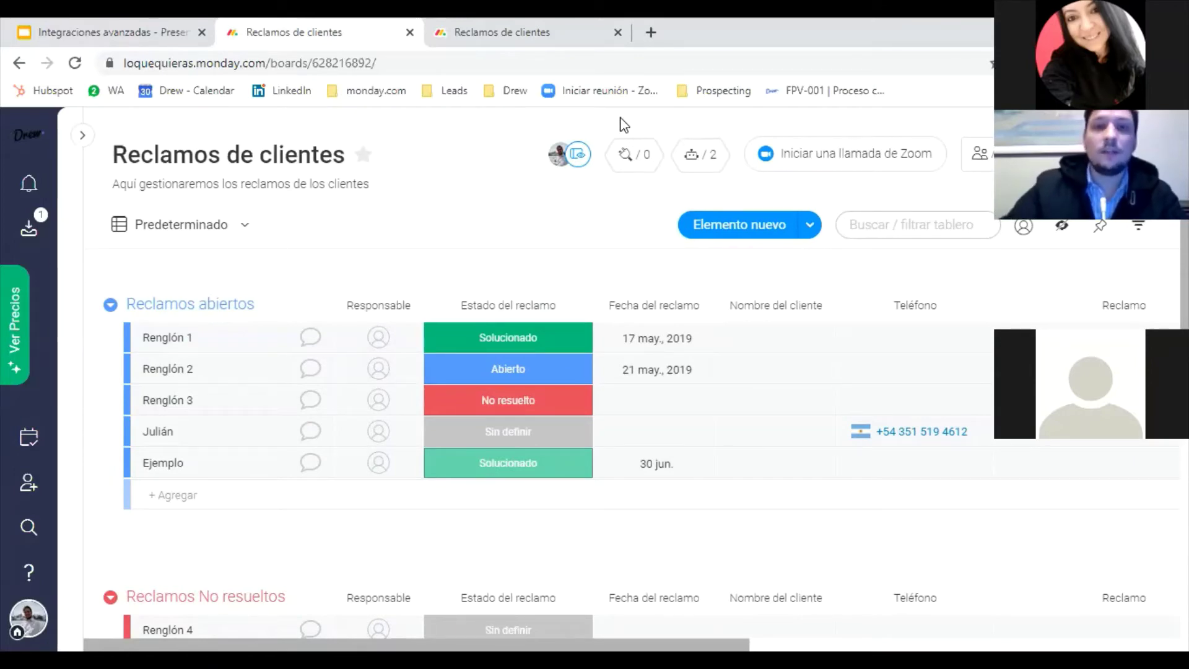
Browse the Integraciones center, glance at HubSpot recipes, then bring up the Gmail recipes.
left_click(632, 159)
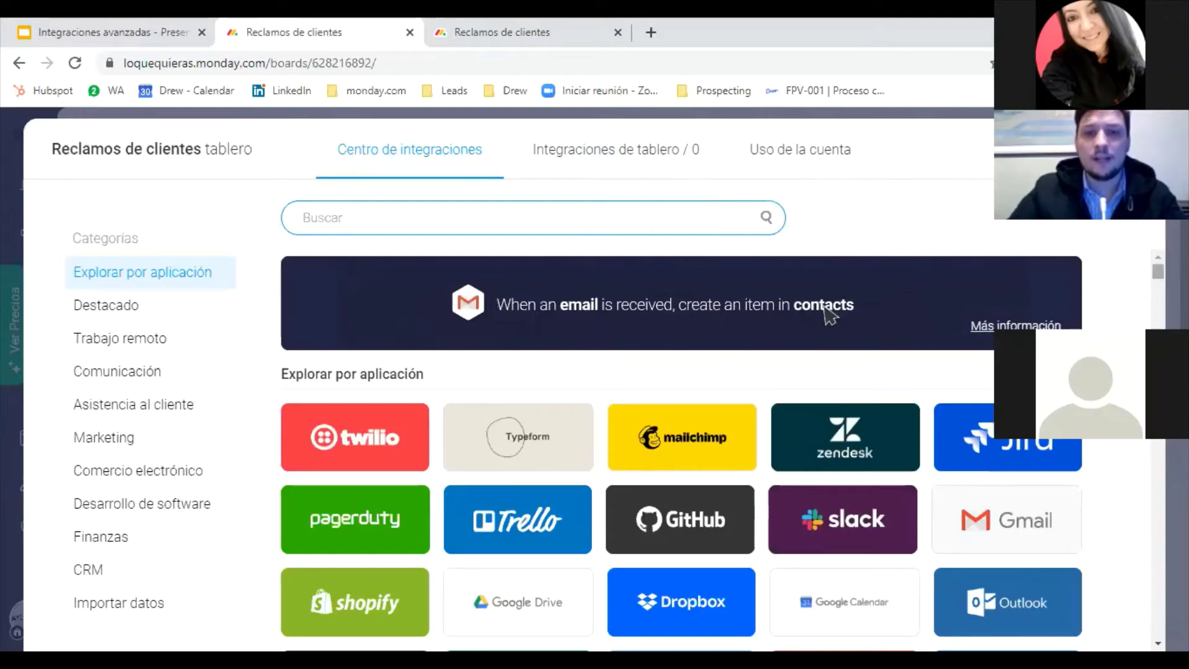
scroll(1157, 275, "down", 1)
scroll(890, 313, "down", 10)
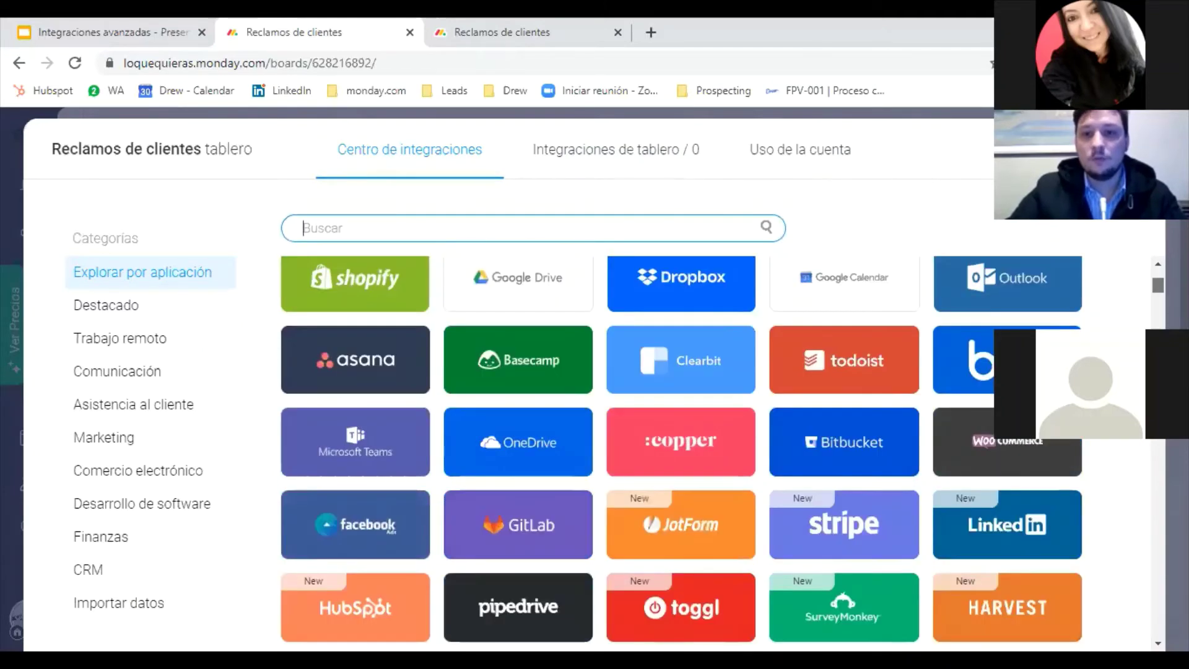
scroll(270, 565, "up", 5)
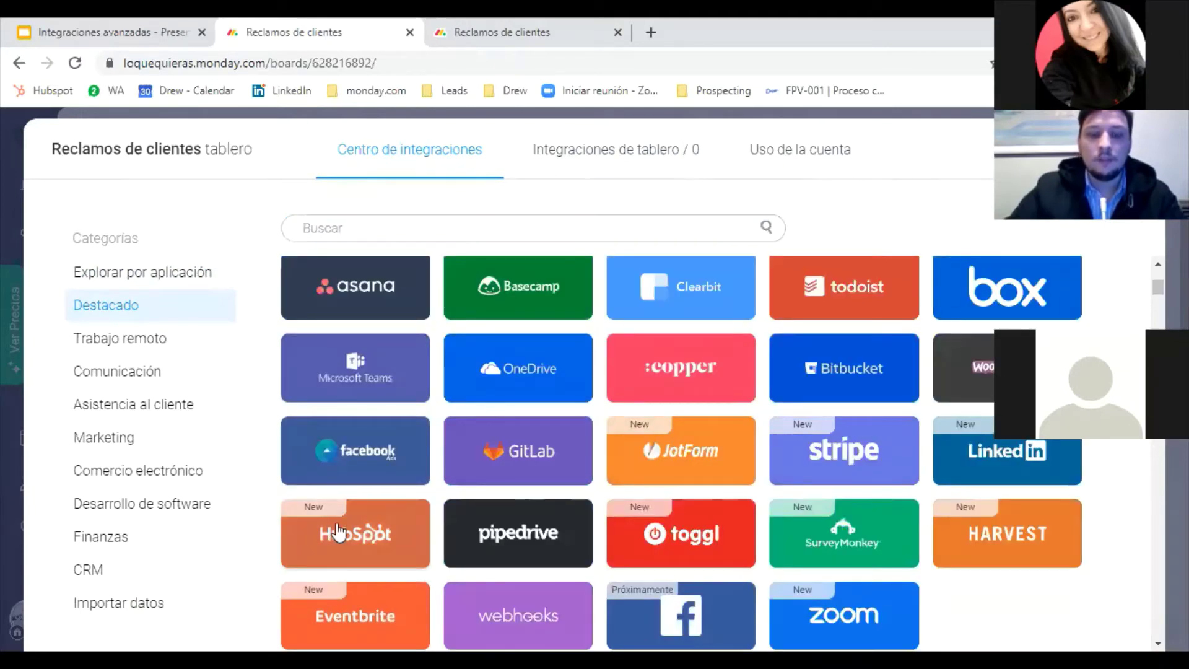
left_click(337, 532)
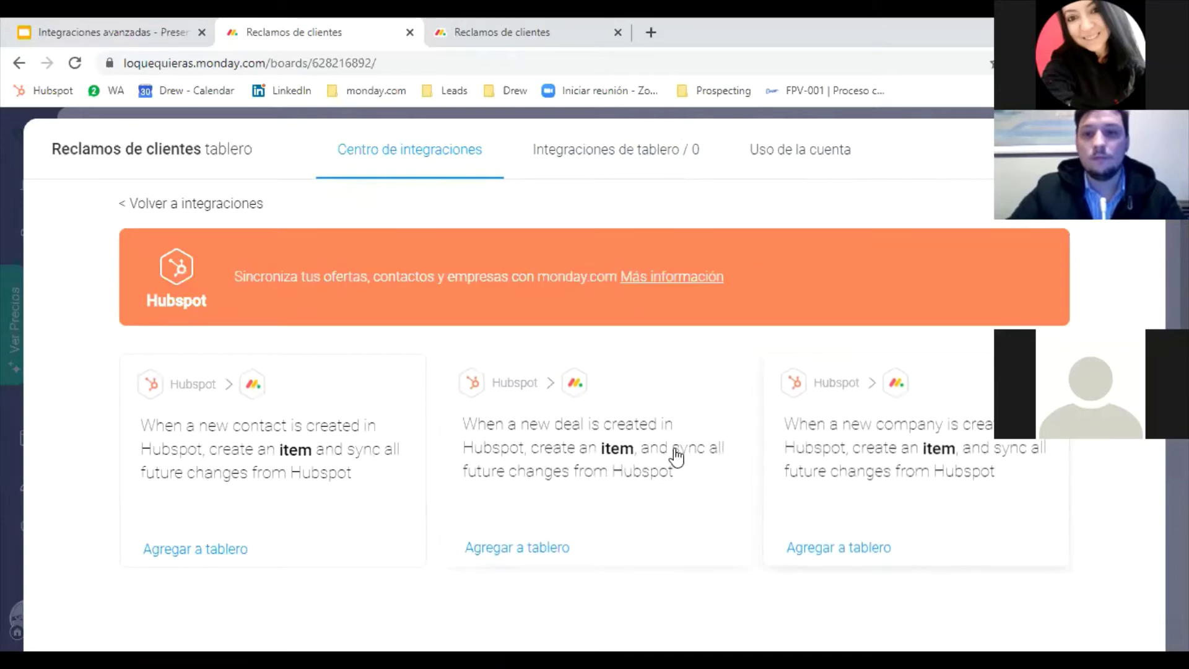
left_click(159, 206)
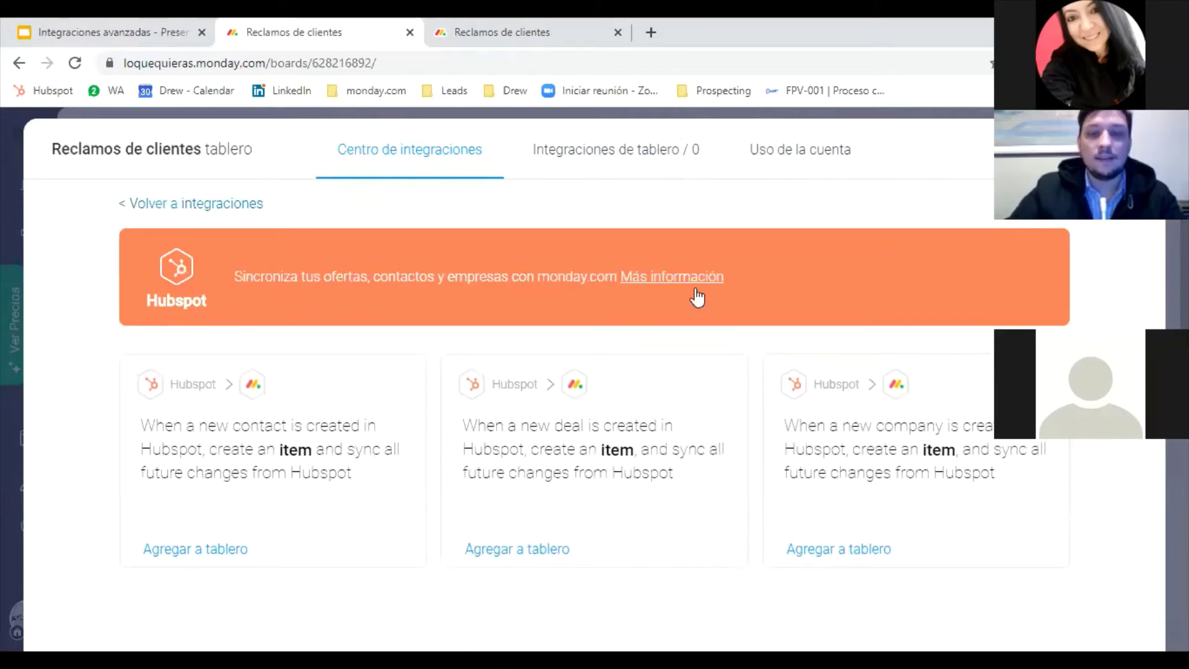
scroll(780, 381, "up", 10)
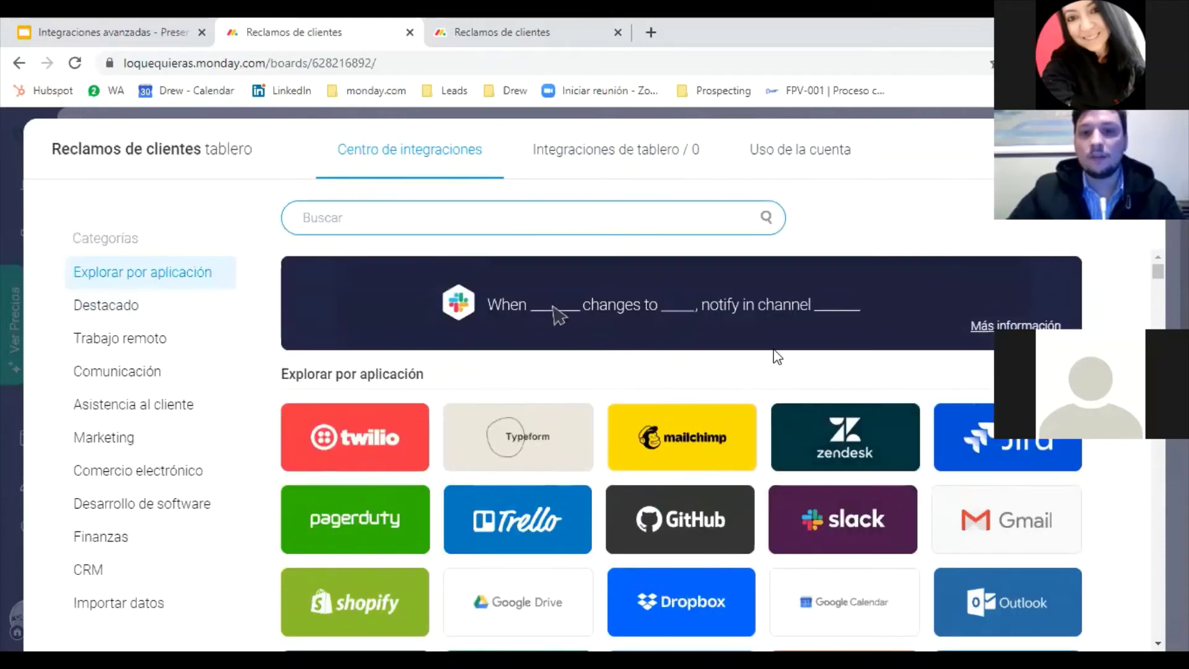
scroll(768, 318, "down", 1)
left_click(1036, 445)
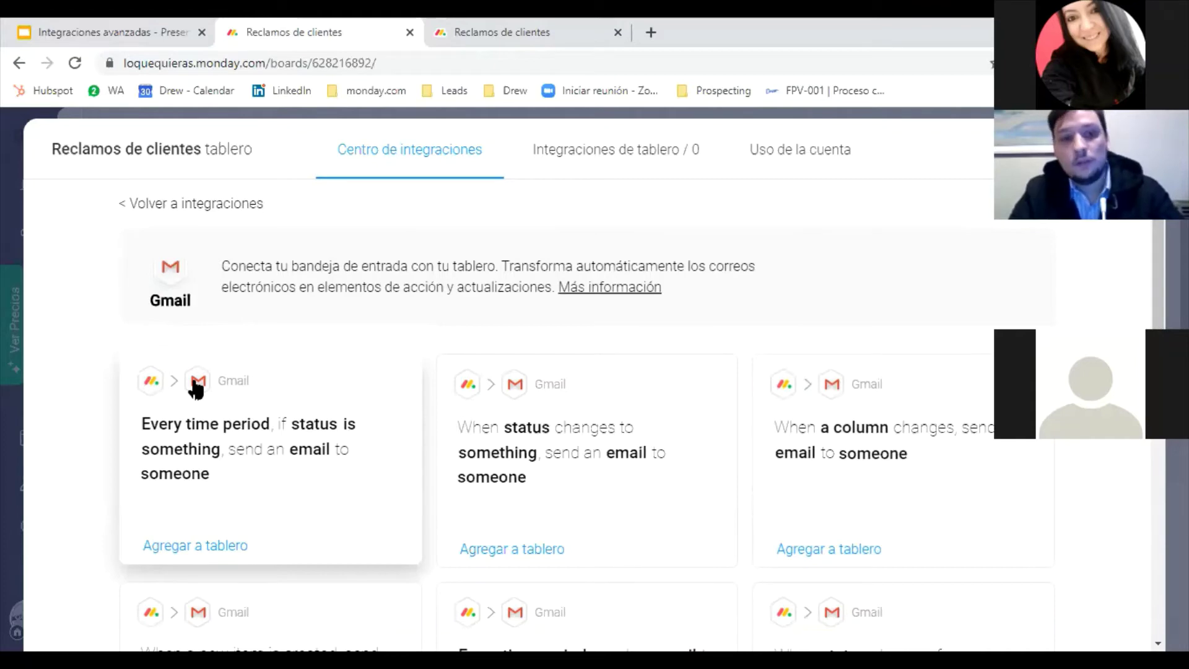
Choose the Gmail recipe 'When a new item is created, send an email to someone'.
scroll(295, 346, "down", 1)
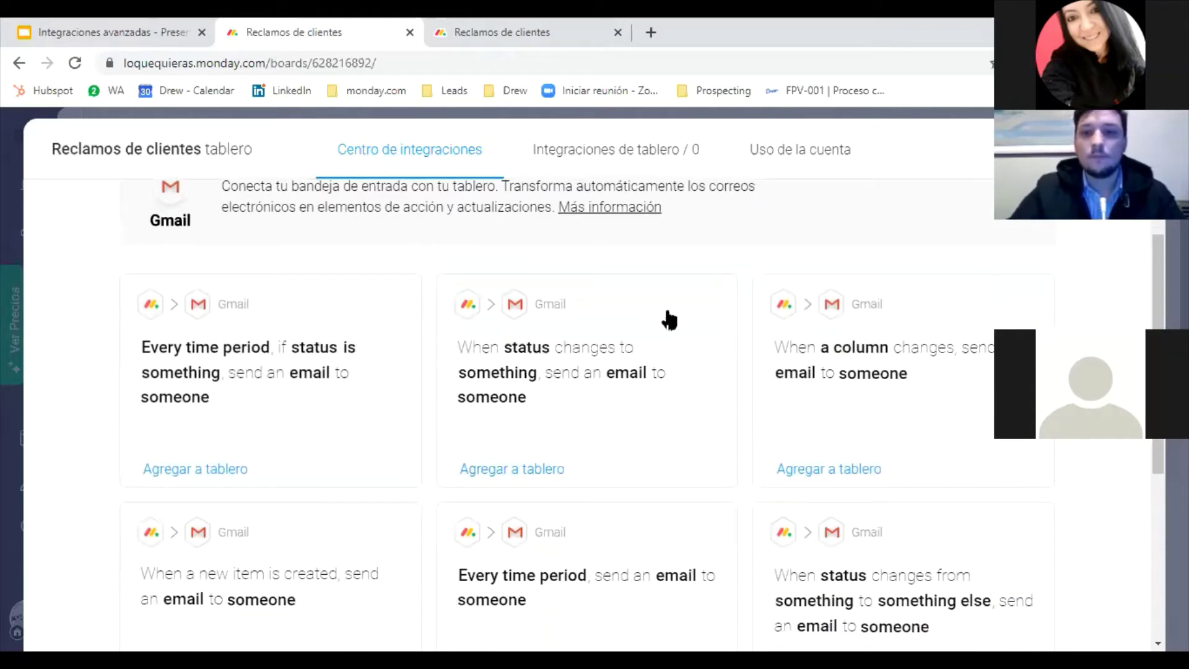
scroll(685, 319, "down", 4)
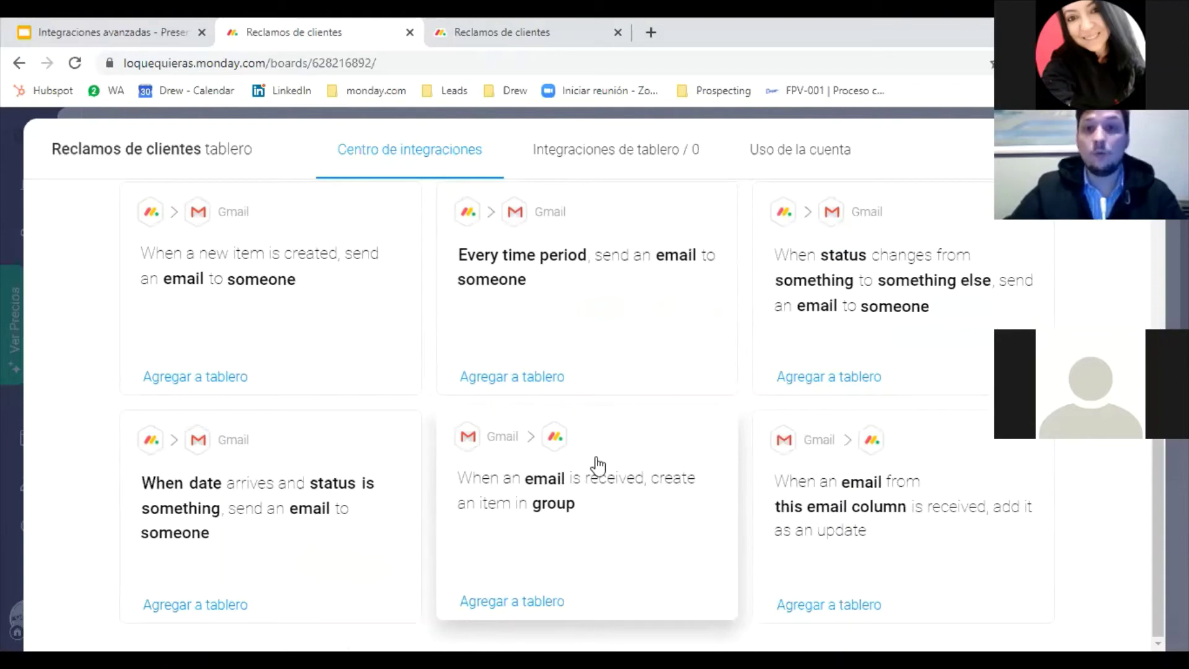
scroll(579, 496, "up", 6)
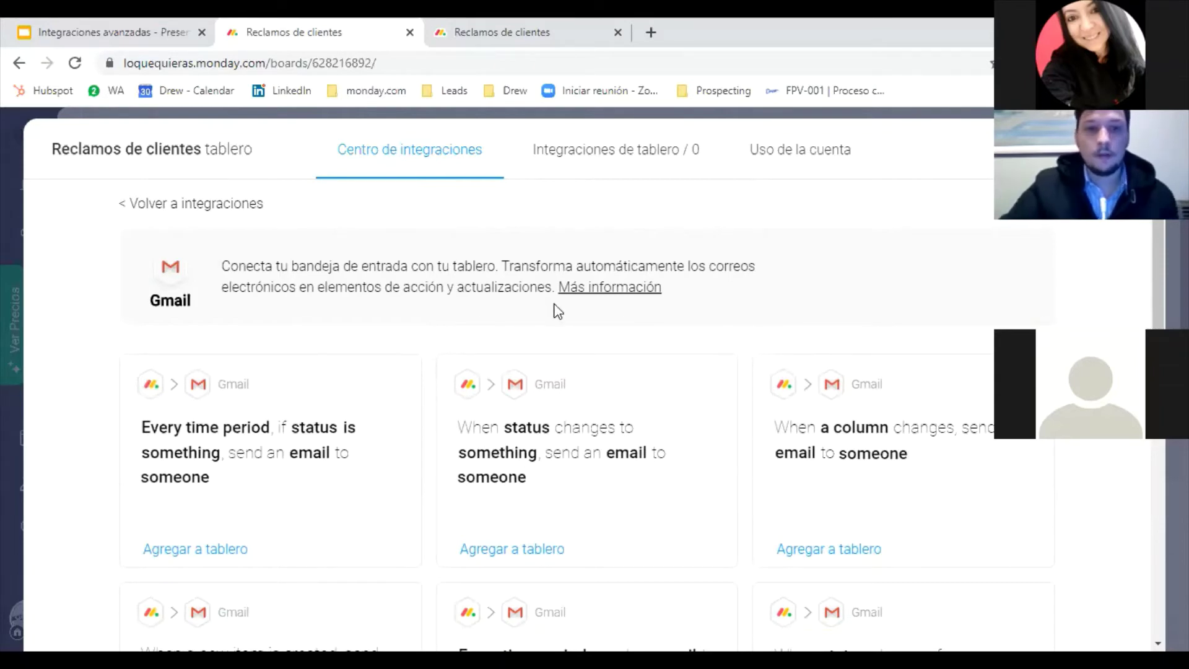
scroll(558, 312, "down", 3)
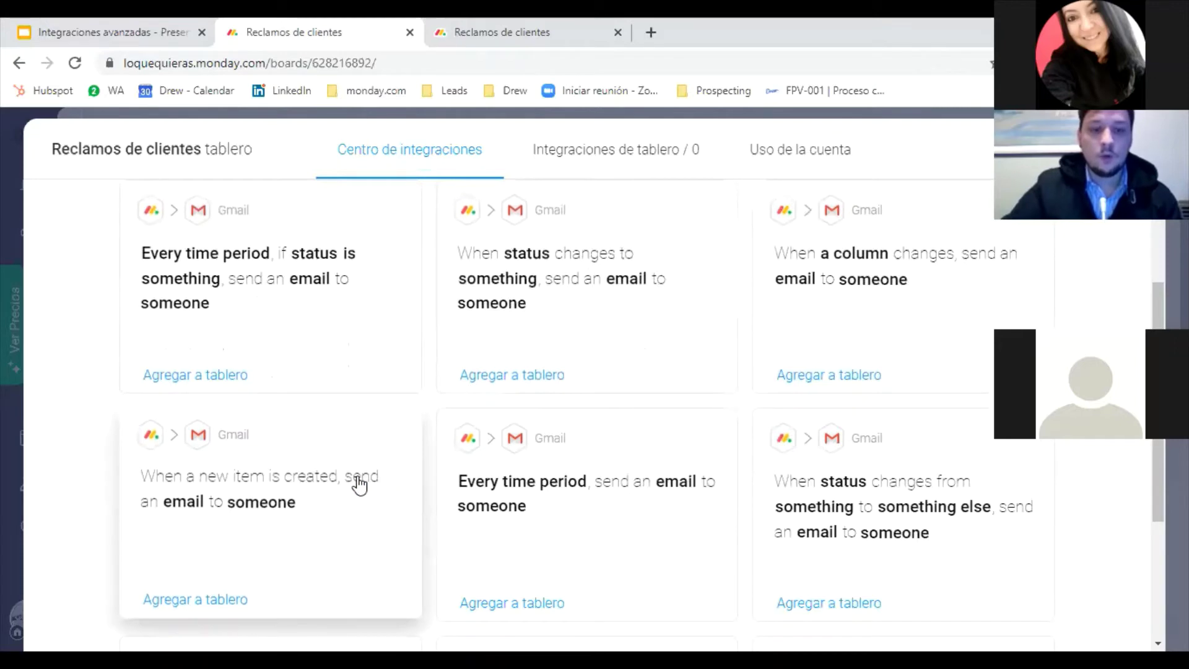
left_click(222, 494)
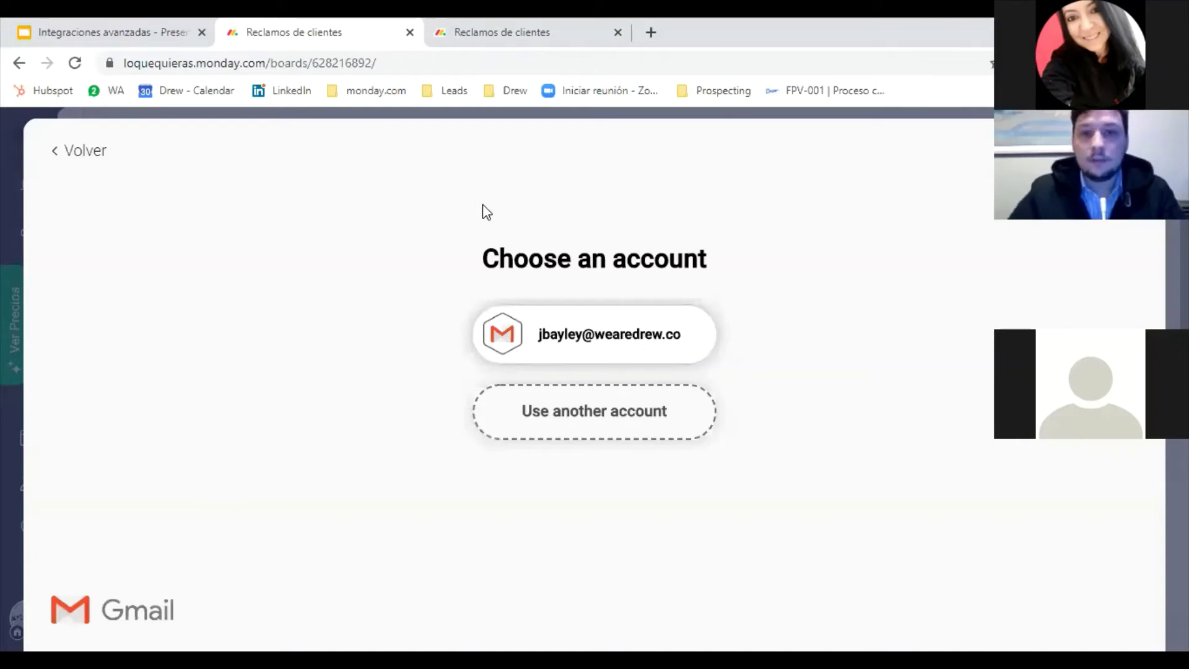
Connect the Gmail account and set the recipient to the Correo electrónico column.
left_click(562, 338)
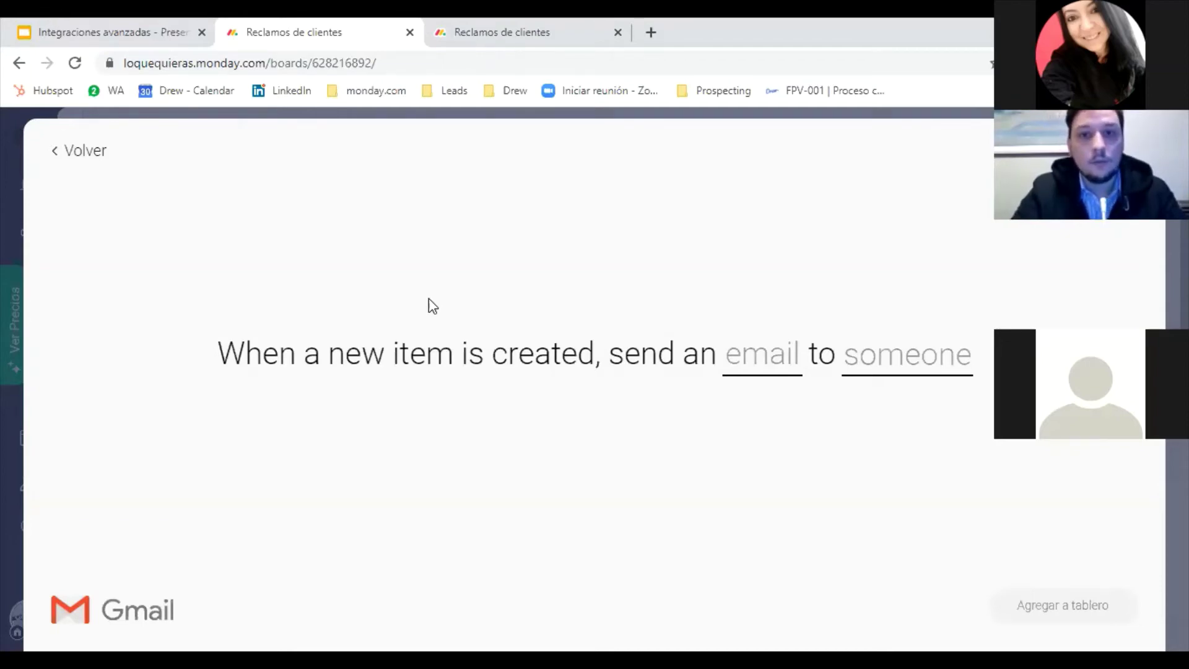
left_click(915, 358)
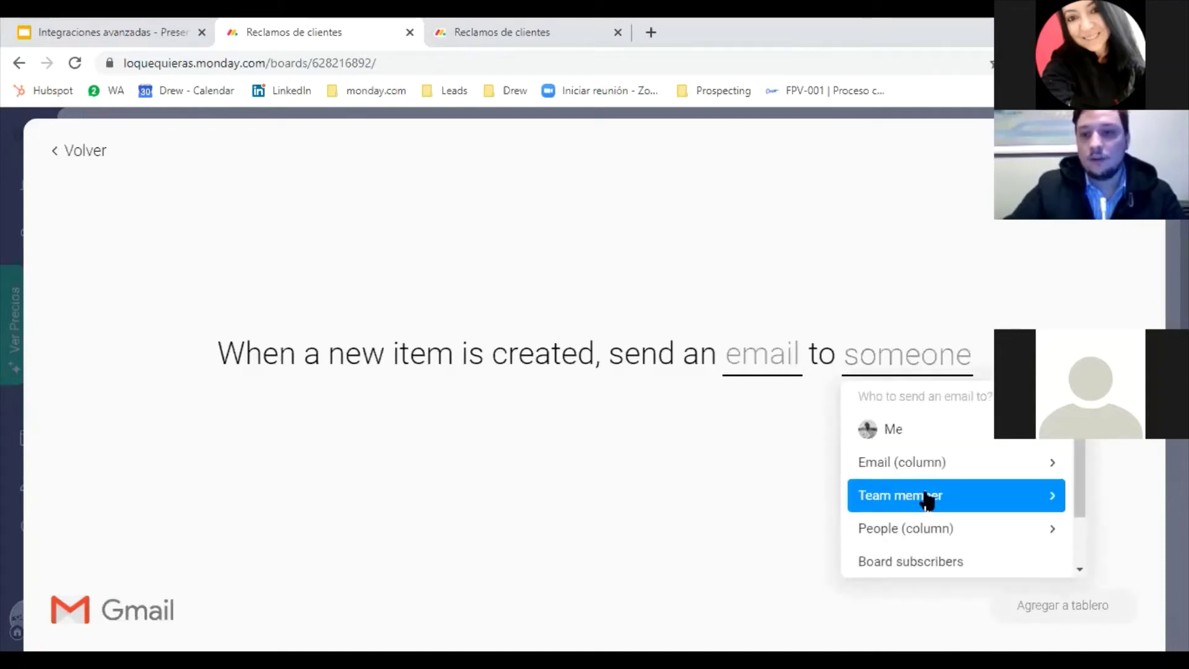
left_click(945, 474)
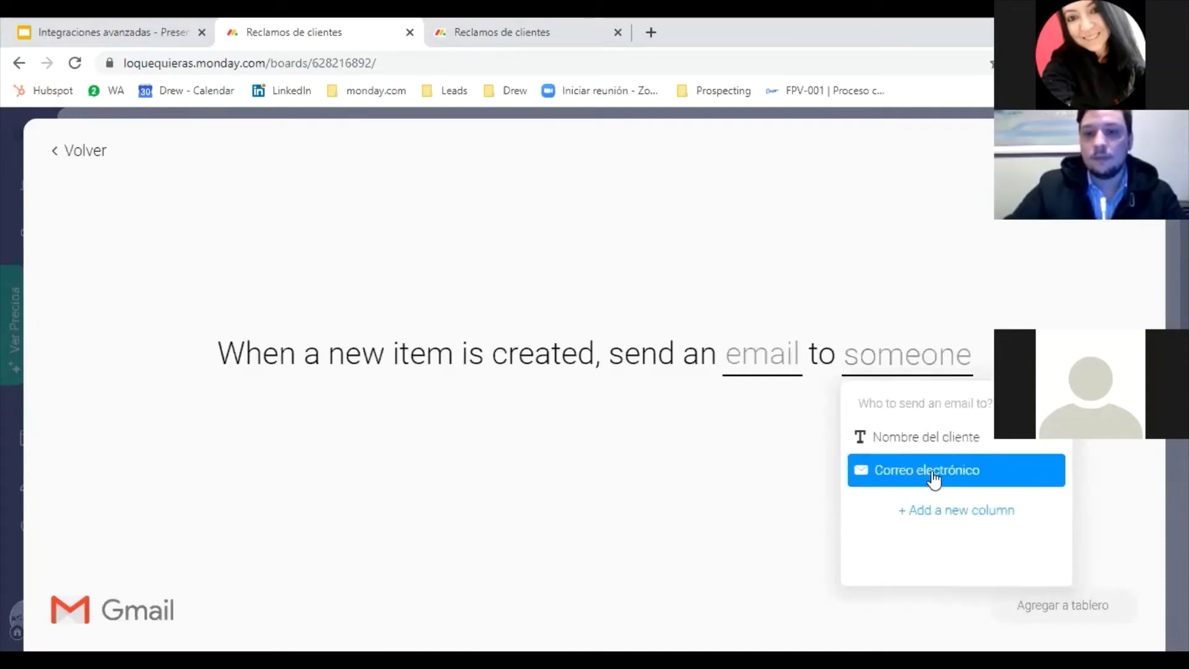
left_click(934, 478)
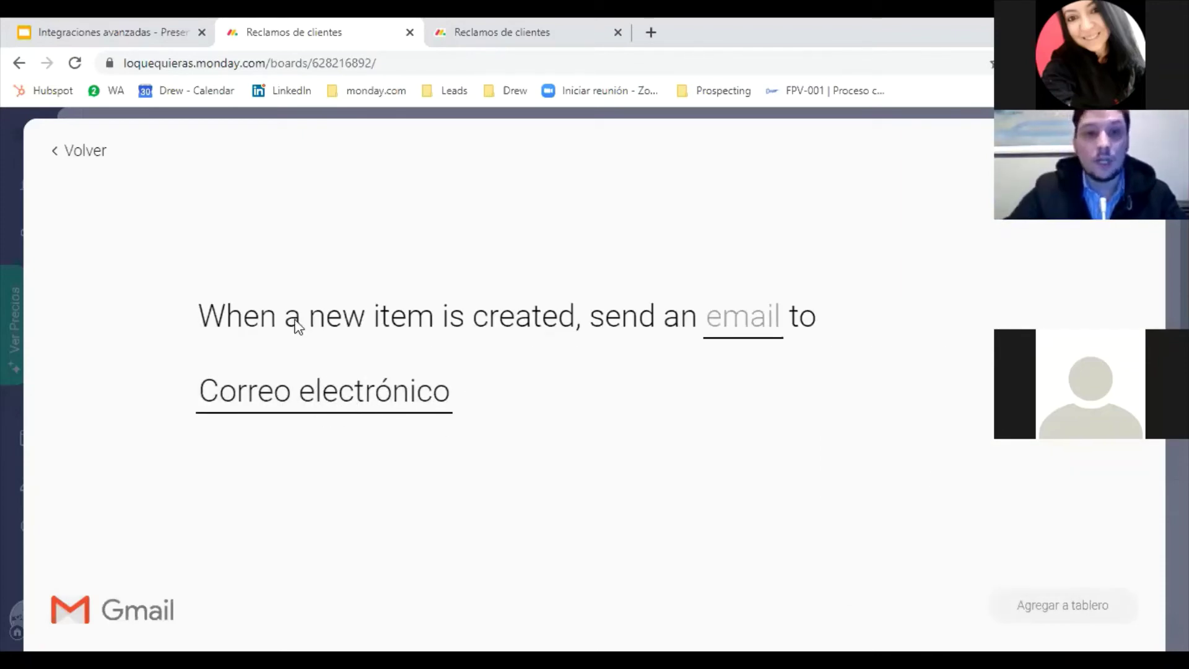
Write the email subject, restarting it to begin with 'Hola'.
left_click(743, 317)
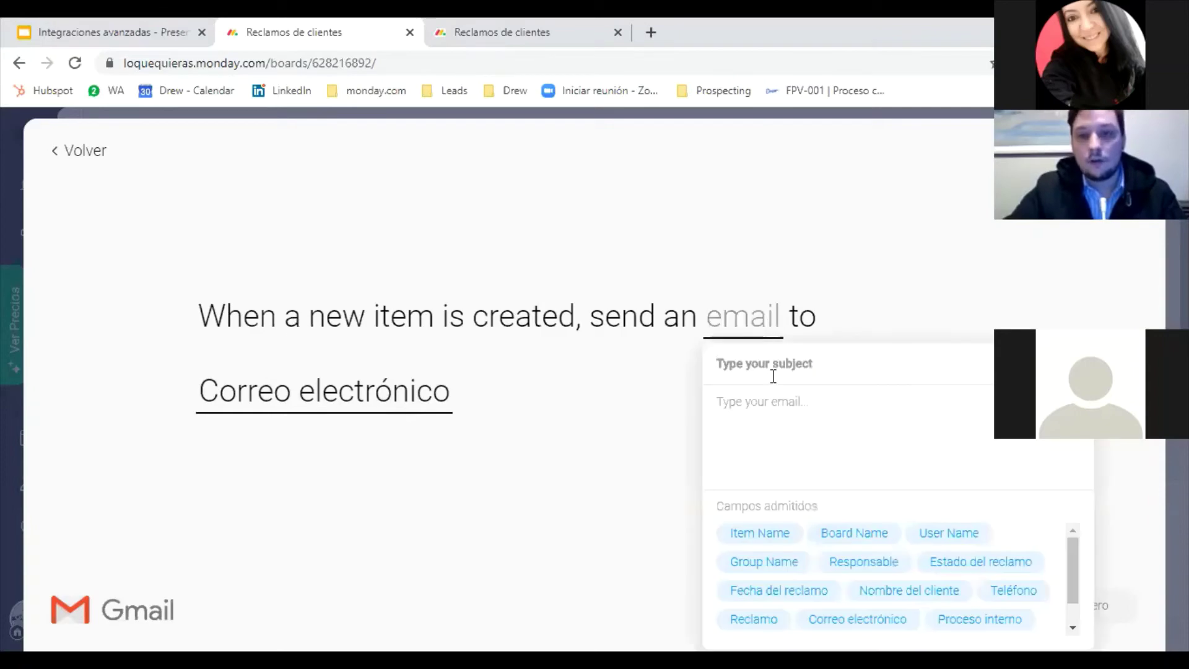
left_click(771, 368)
type("T")
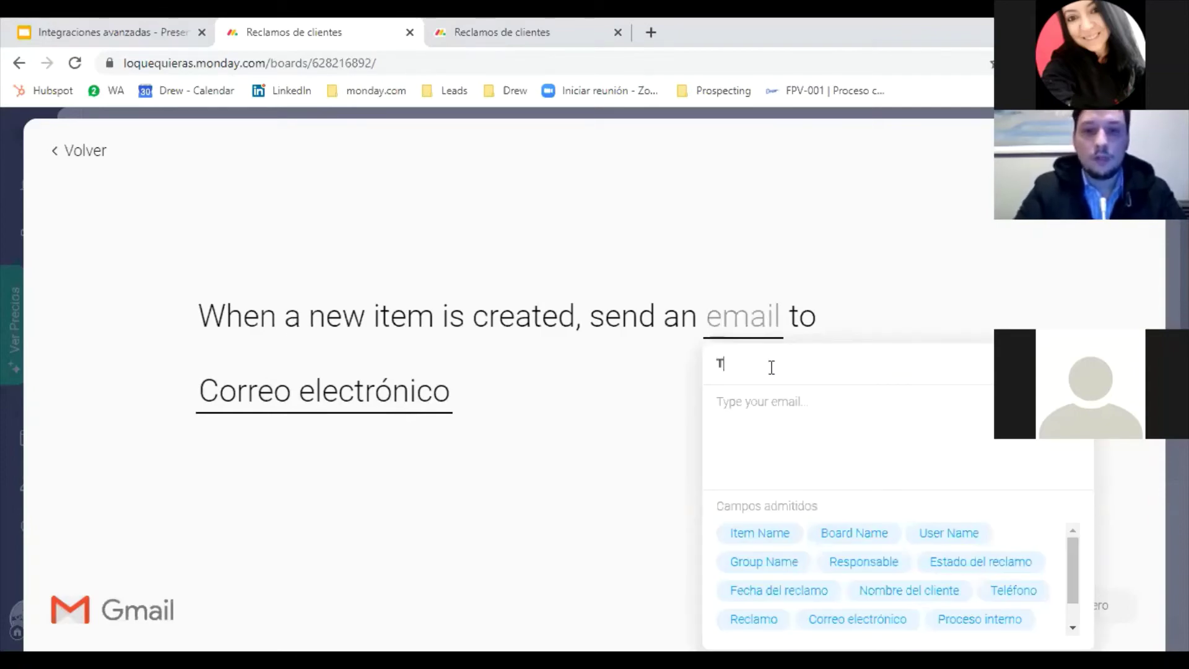
key("BackSpace")
type("Tu reclamo ha si")
key("BackSpace")
key("BackSpace")
key("BackSpace")
key("BackSpace")
key("BackSpace")
key("BackSpace")
key("BackSpace")
key("BackSpace")
key("BackSpace")
key("BackSpace")
key("BackSpace")
key("BackSpace")
key("BackSpace")
key("BackSpace")
type("Hola")
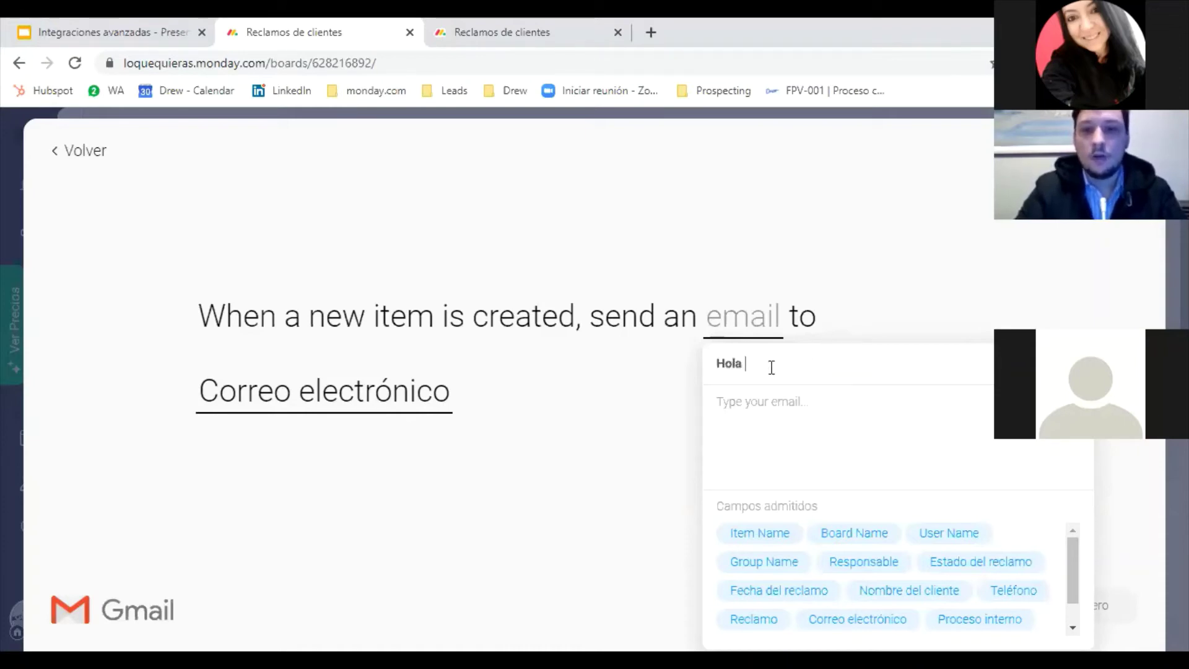
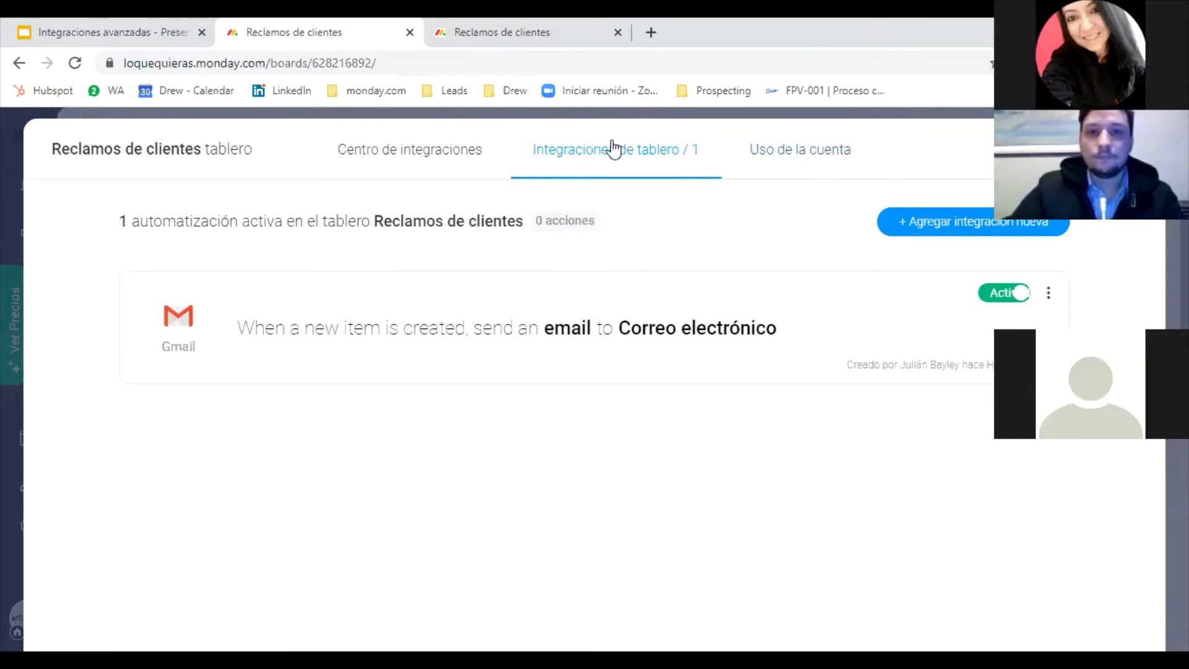
Add a new Gmail integration using the email-on-status-change recipe with the linked Gmail account.
left_click(916, 226)
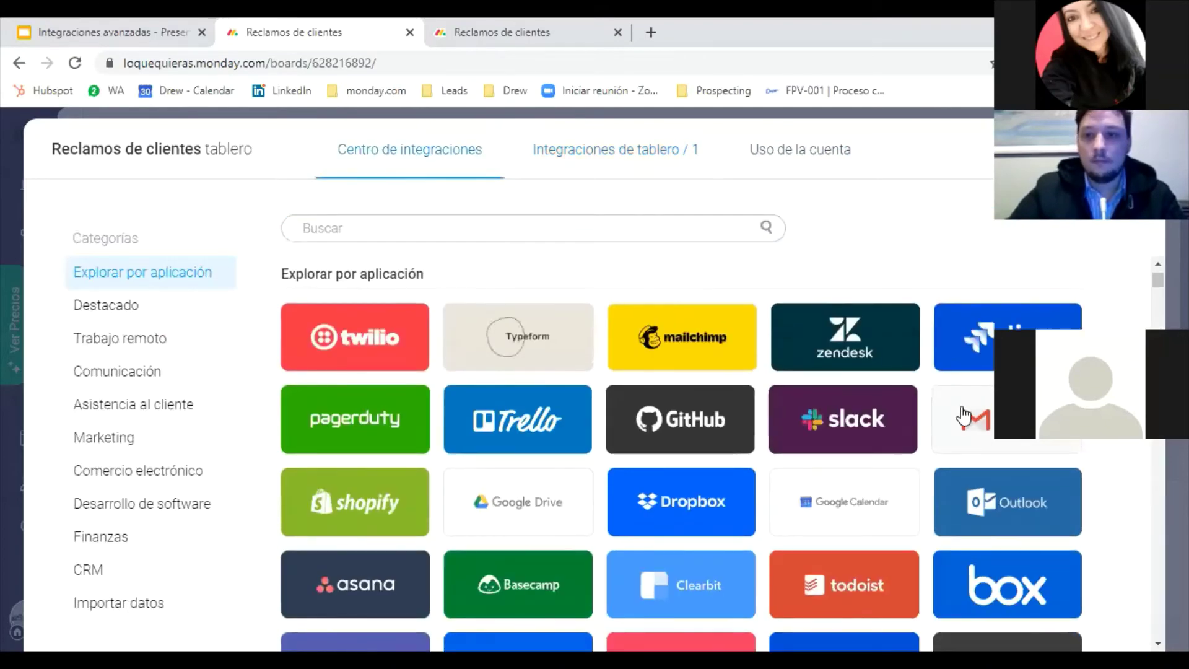
left_click(961, 412)
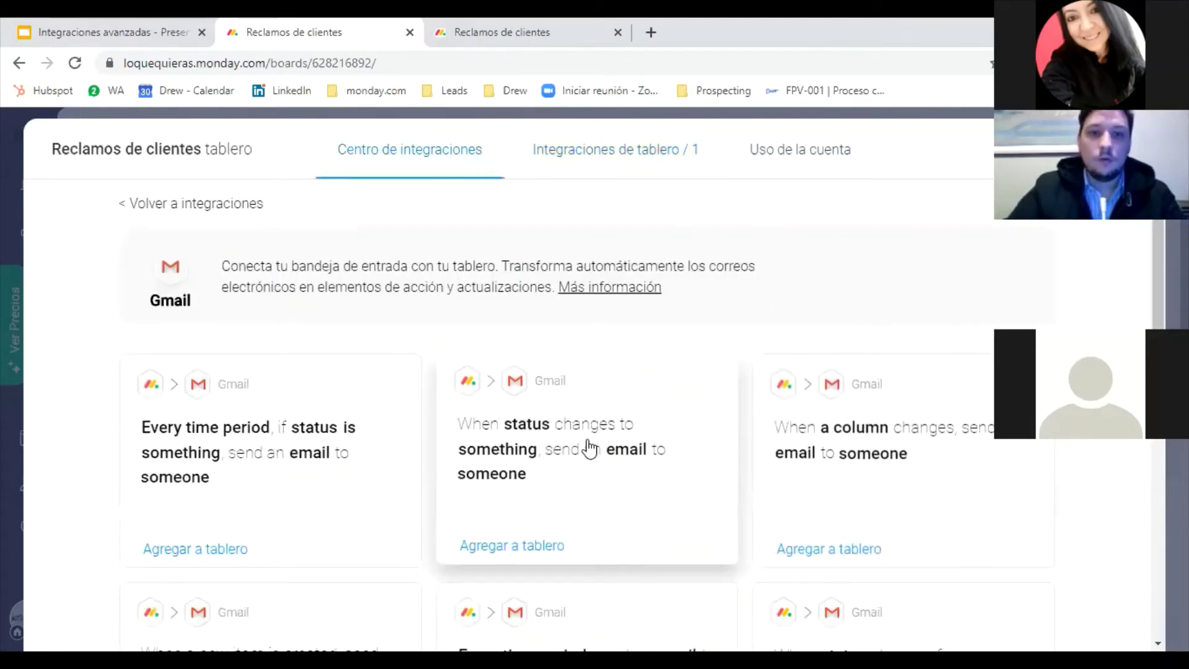
left_click(589, 476)
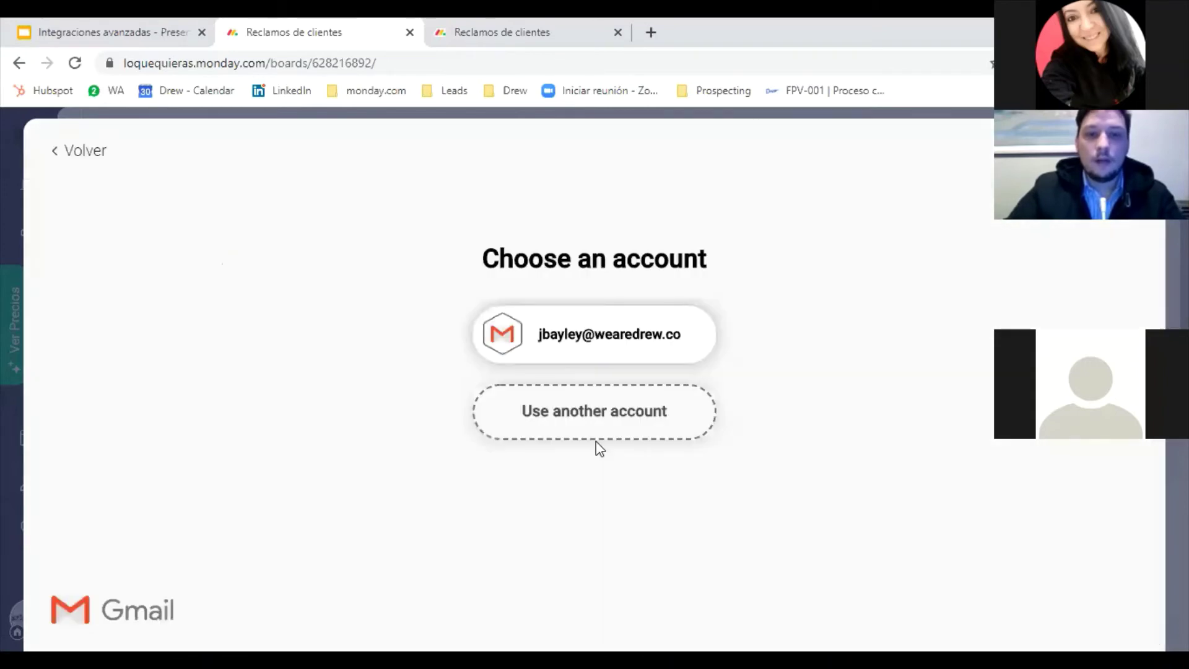
left_click(709, 326)
Set the recipe to email Correo electrónico when Estado del reclamo changes to Solucionado.
left_click(327, 316)
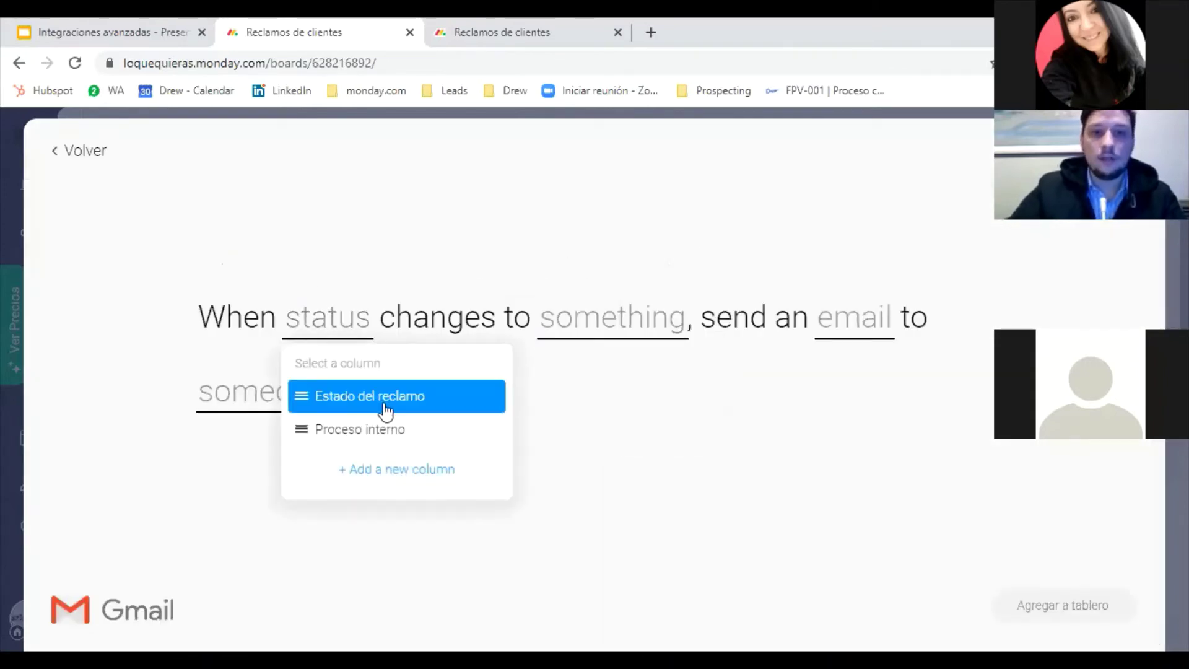
left_click(424, 390)
left_click(846, 319)
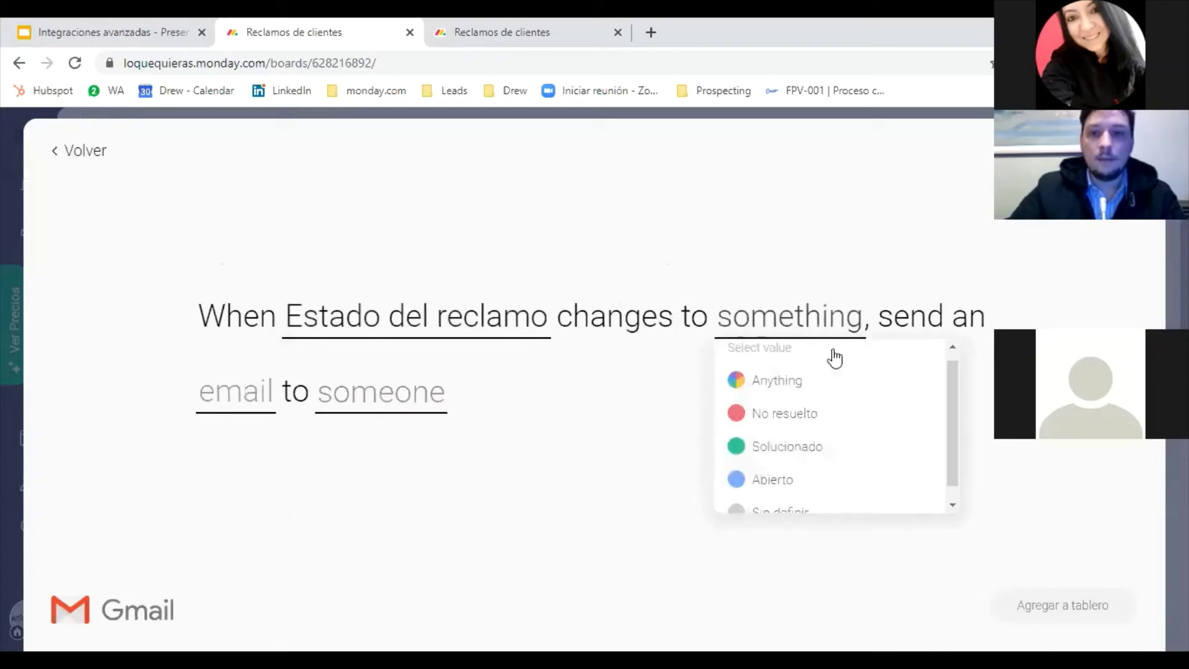
left_click(802, 452)
left_click(428, 394)
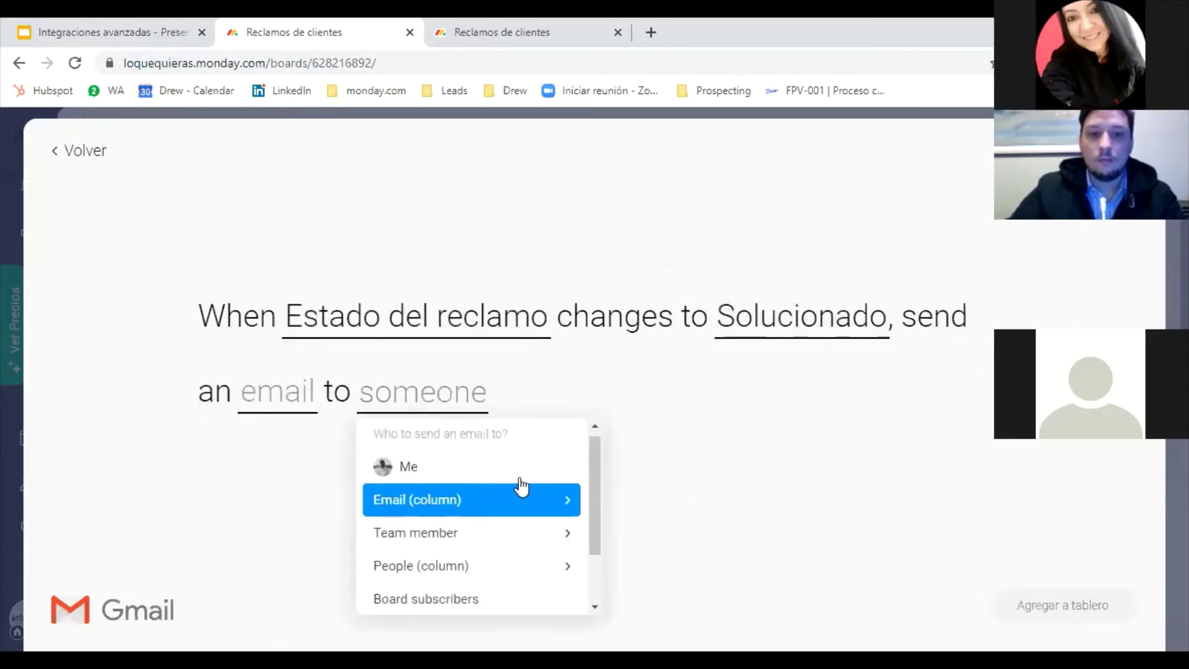
left_click(479, 503)
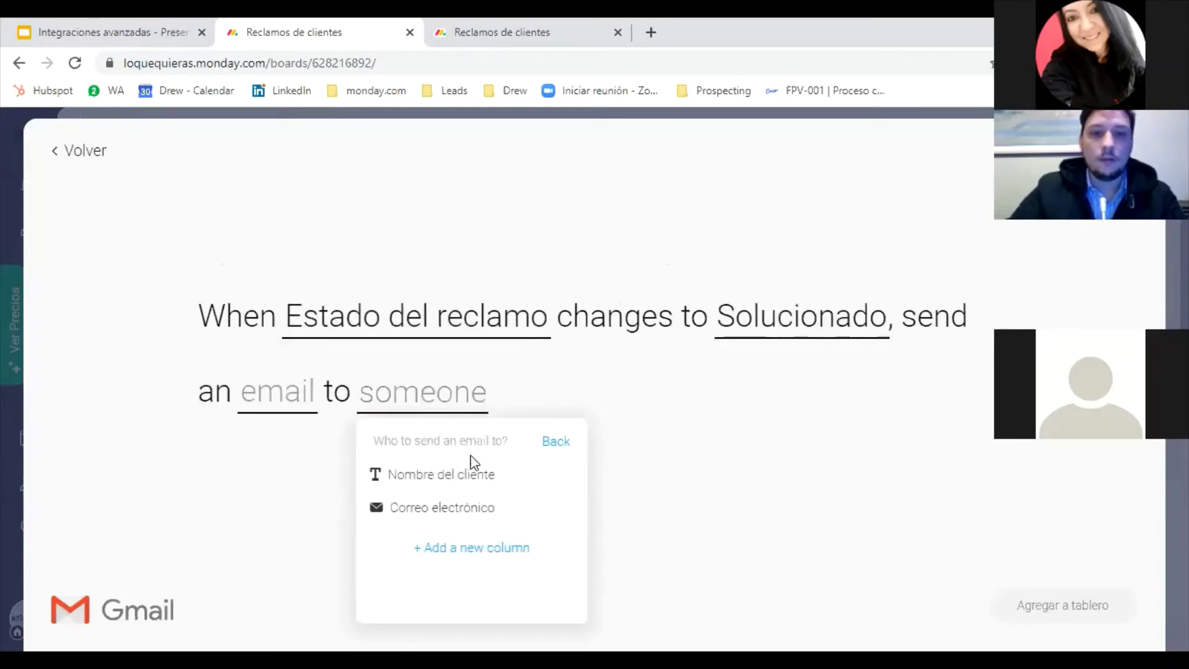
left_click(496, 503)
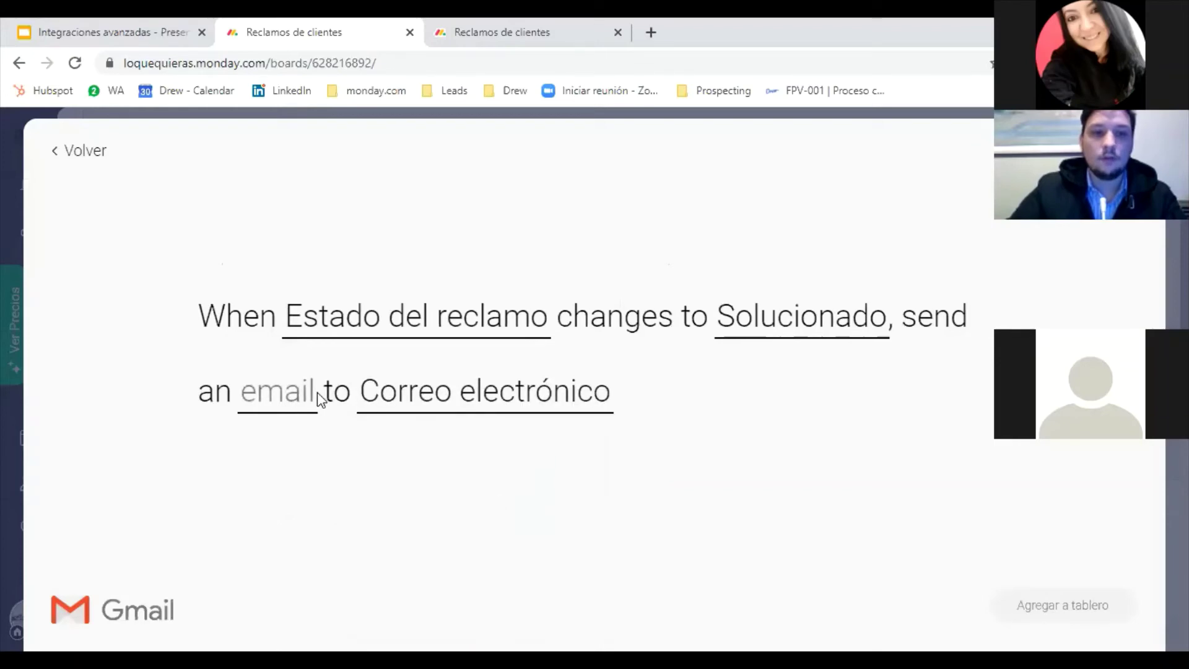
left_click(266, 396)
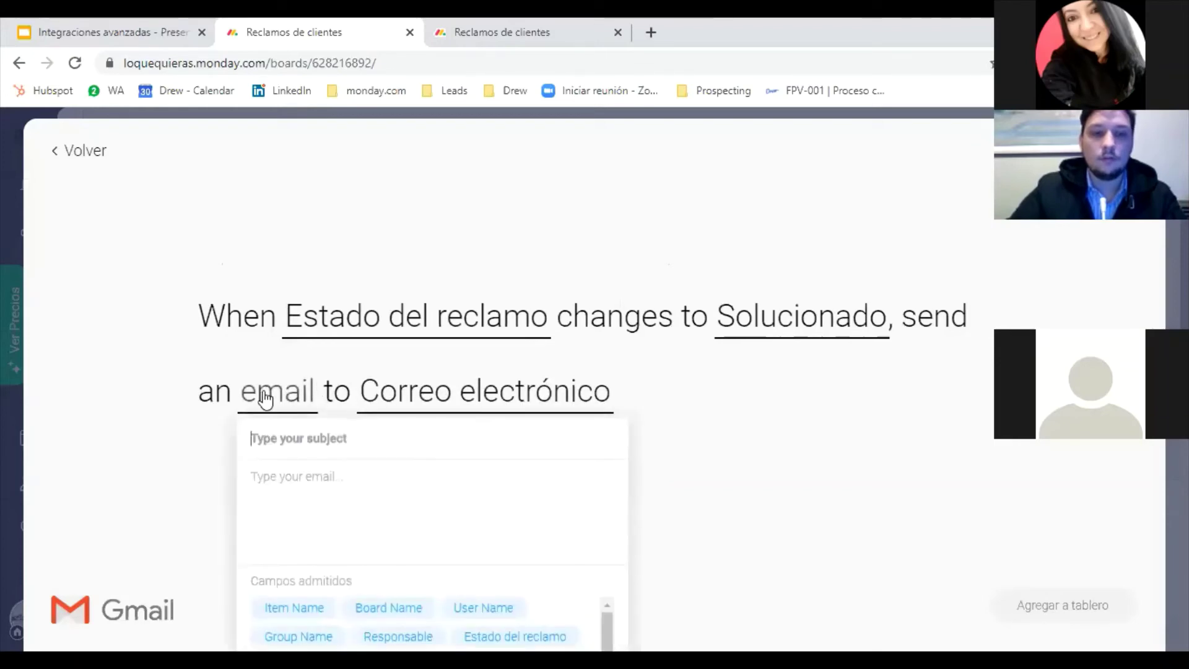
Give the email the subject 'Solución a tu reclamo'.
left_click(285, 446)
type("Solucio")
key("BackSpace")
key("BackSpace")
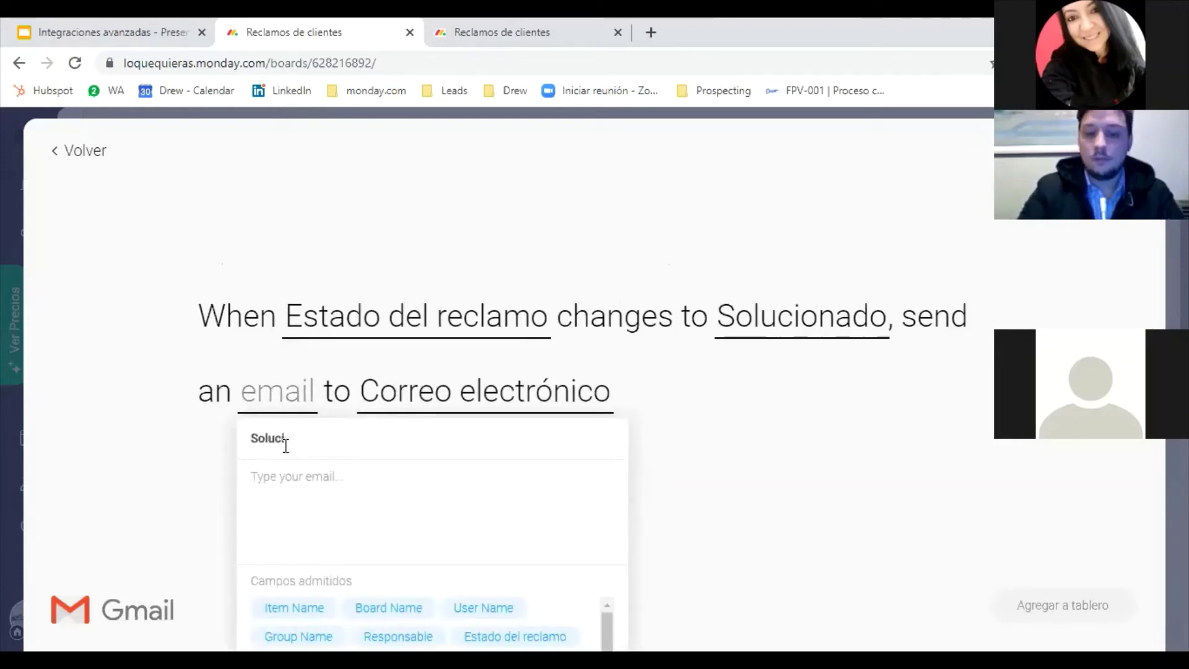
type("ión a tu tecl")
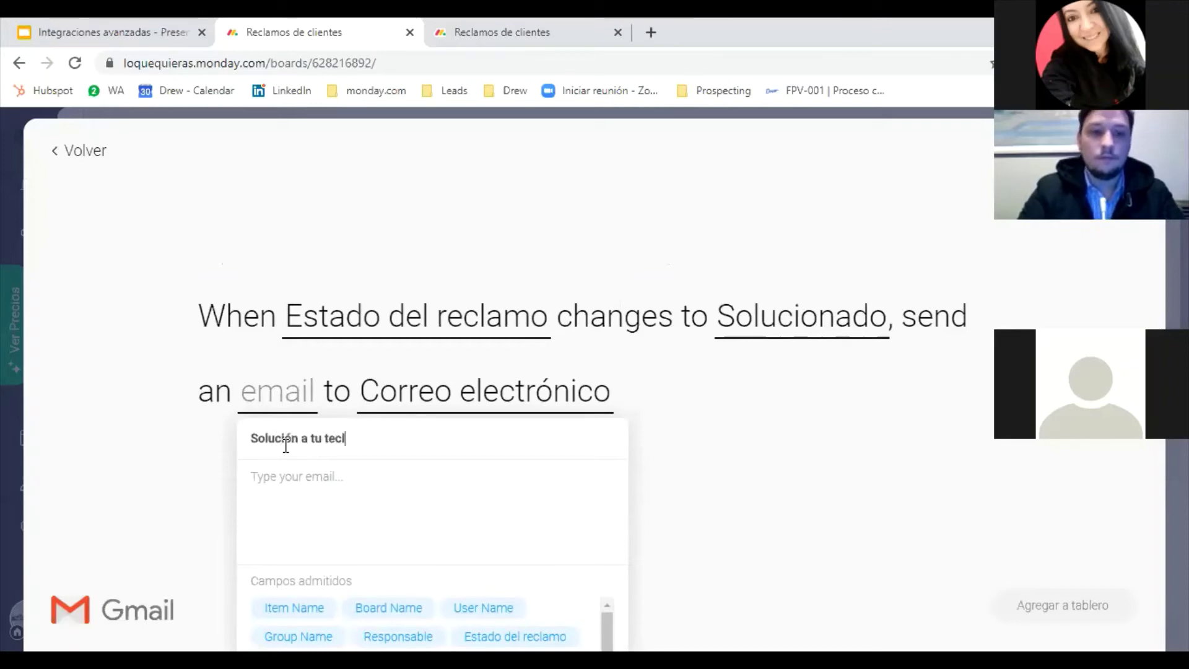
key("BackSpace")
key("BackSpace")
key("BackSpace")
key("BackSpace")
type("rea")
type("lamo")
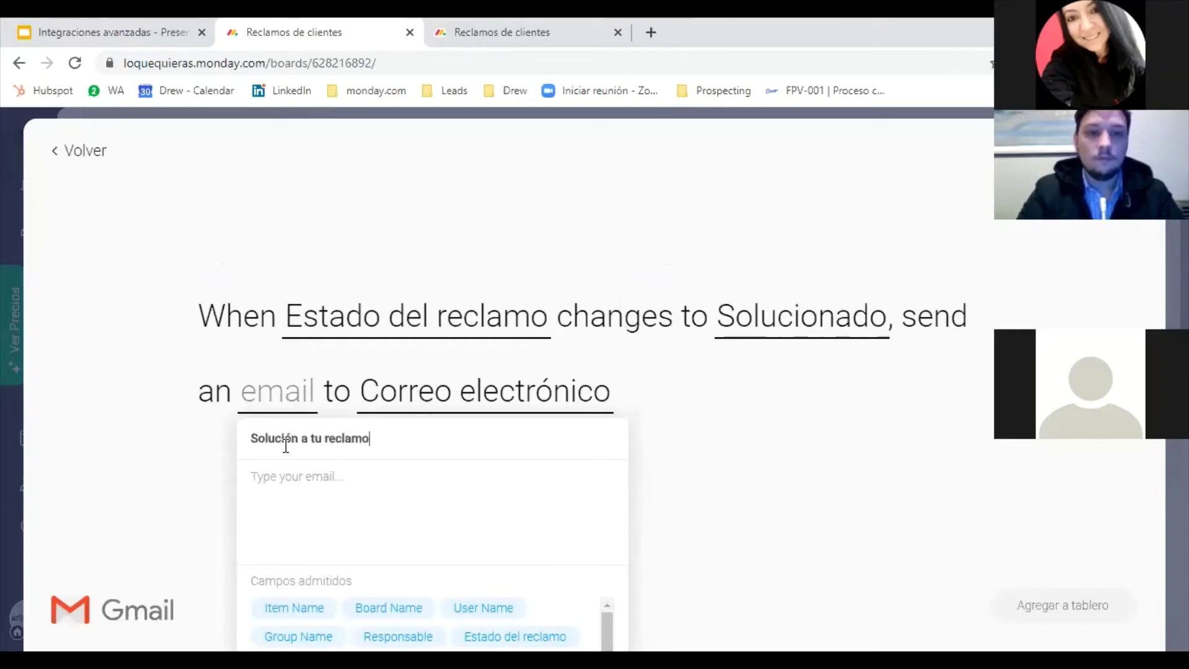
Start the body with 'Hola' followed by the item name and a comma.
key("Tab")
type("H")
key("BackSpace")
type("Hola")
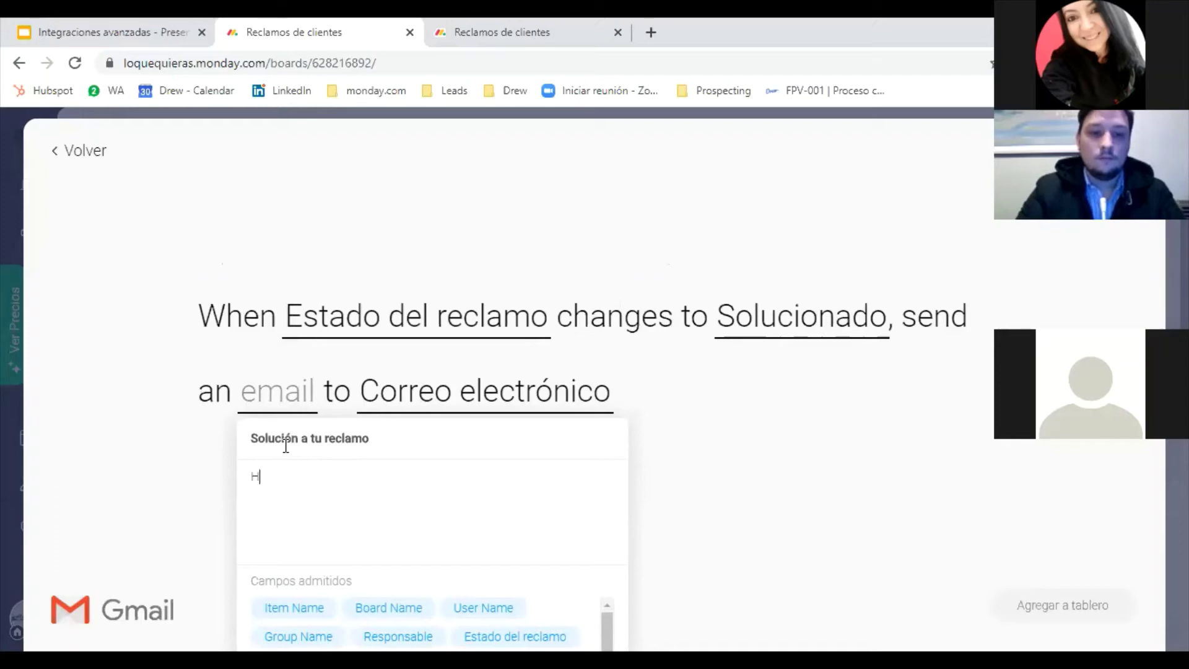
left_click(295, 608)
type(",")
key("Return")
key("Return")
Write 'Hemos solucionado tu reclamo del día' plus the claim date, then 'Reclamaste que:'.
type("Hemos a")
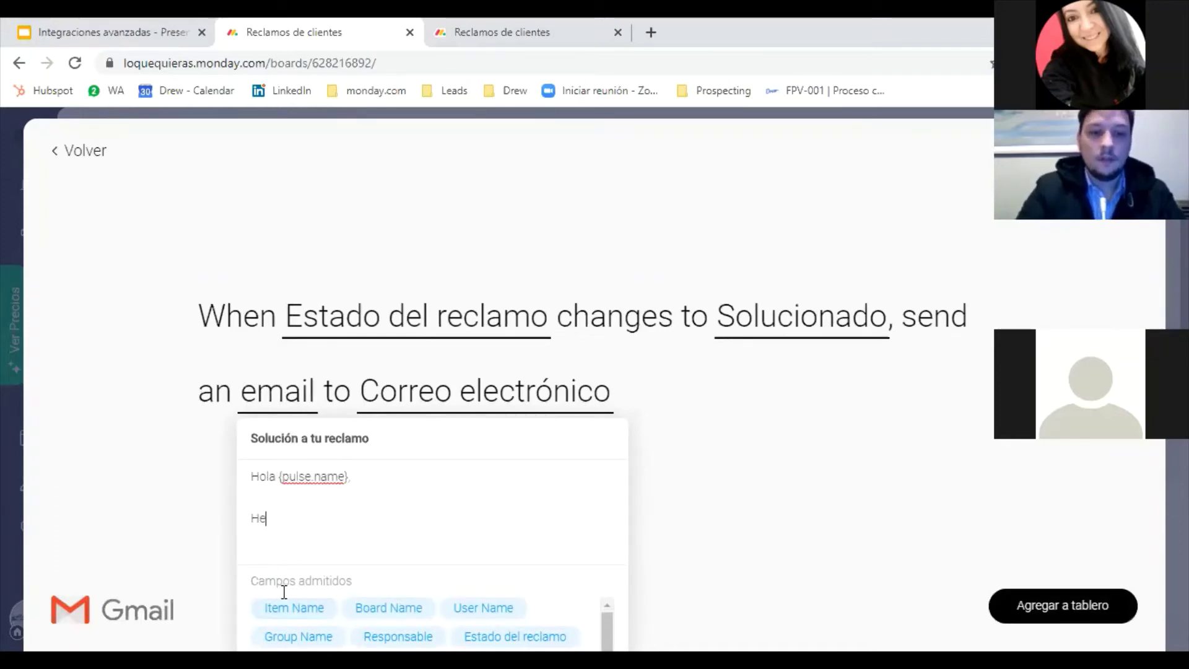
key("BackSpace")
type("so")
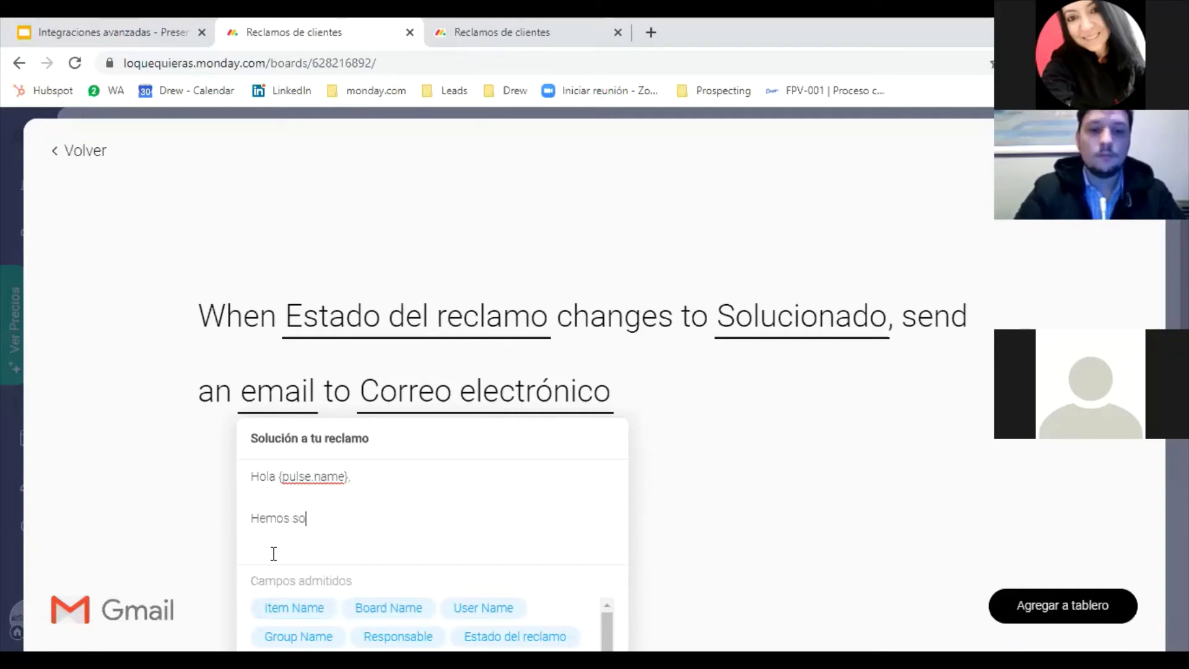
type("lcuin")
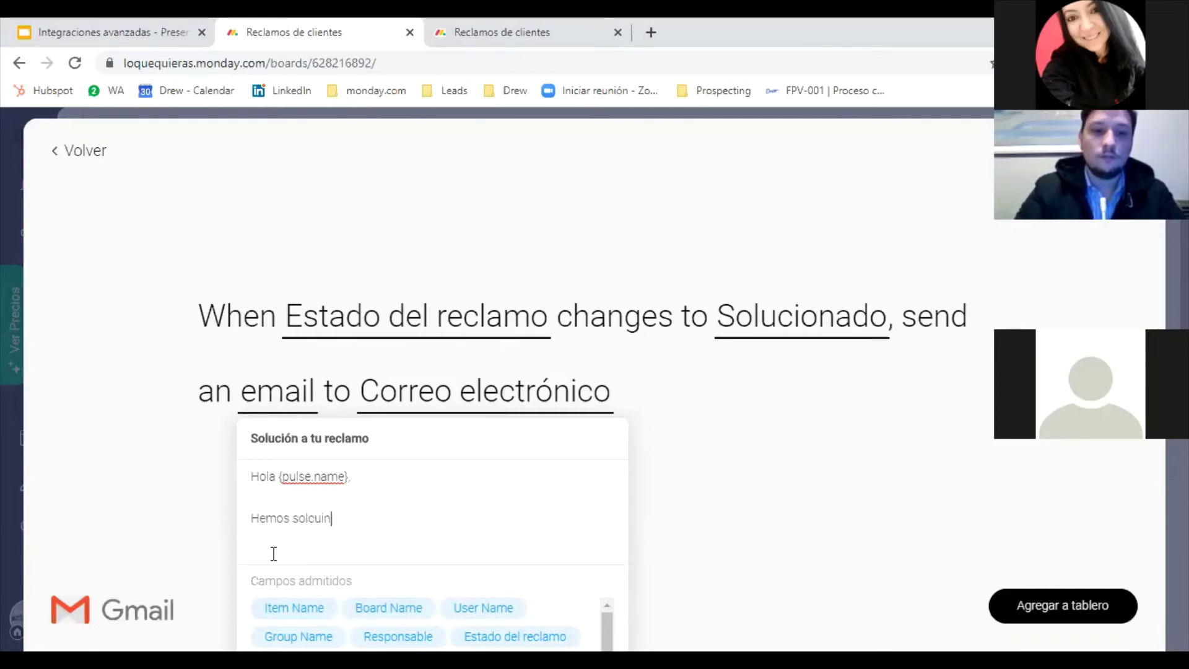
type("onado tu")
key("BackSpace")
key("BackSpace")
key("BackSpace")
key("BackSpace")
key("BackSpace")
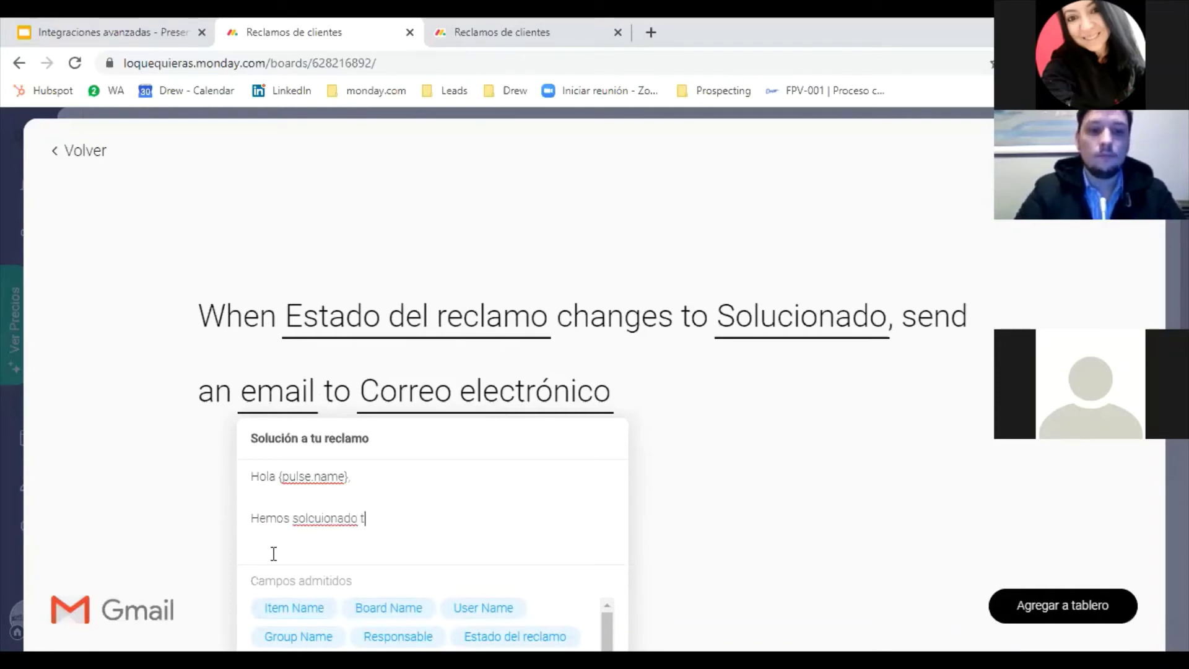
key("BackSpace")
key("BackSpace")
key("BackSpace")
key("BackSpace")
key("BackSpace")
key("BackSpace")
type("u")
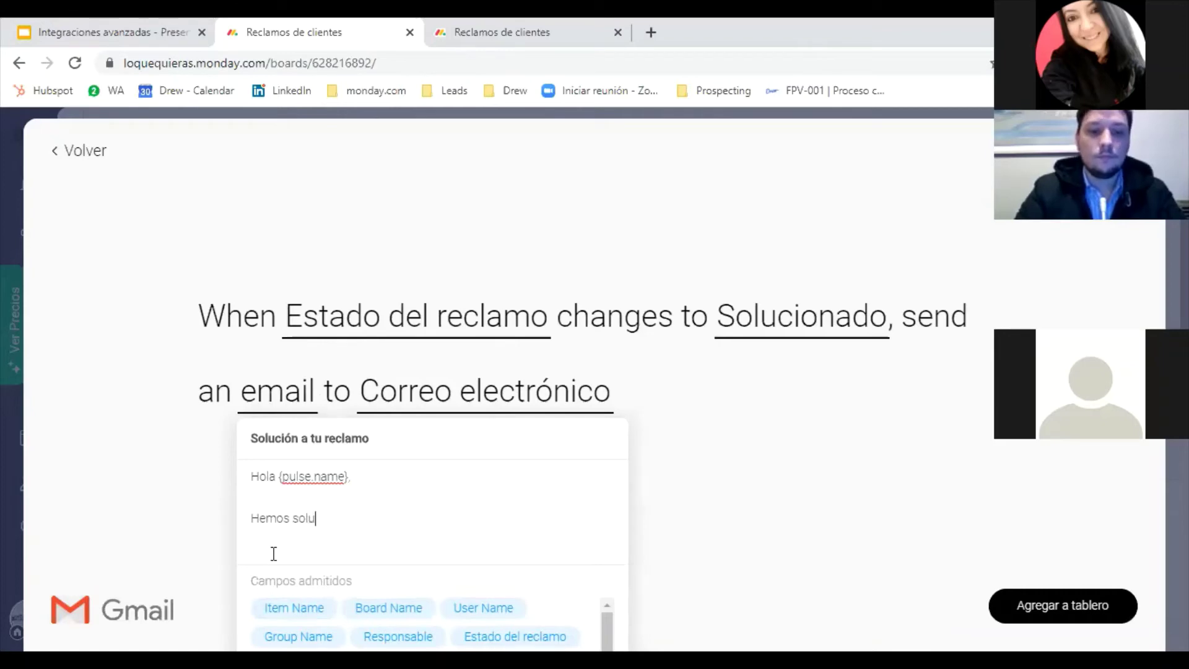
type("cionado tu rec")
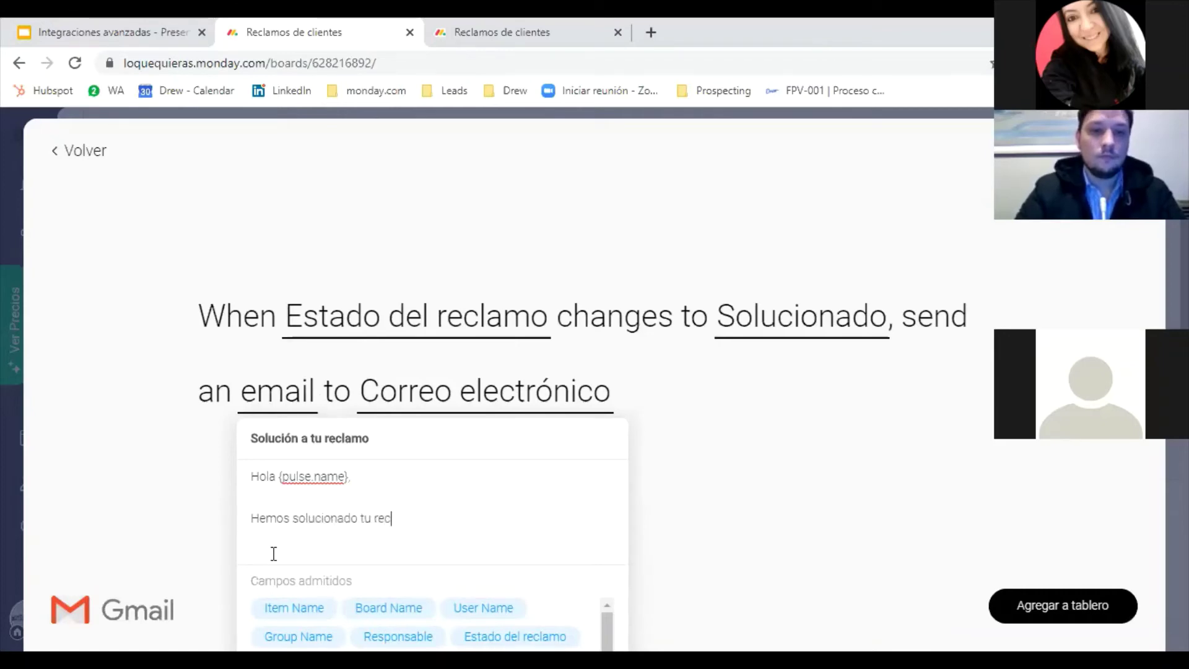
type("lamo de")
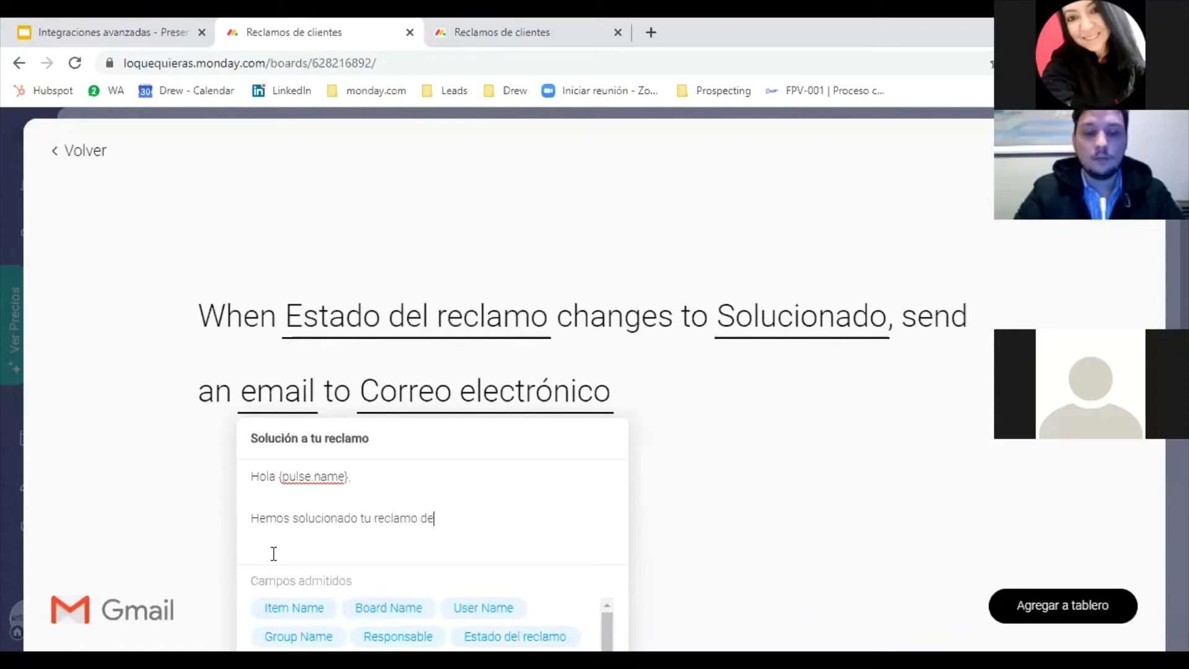
type("l día")
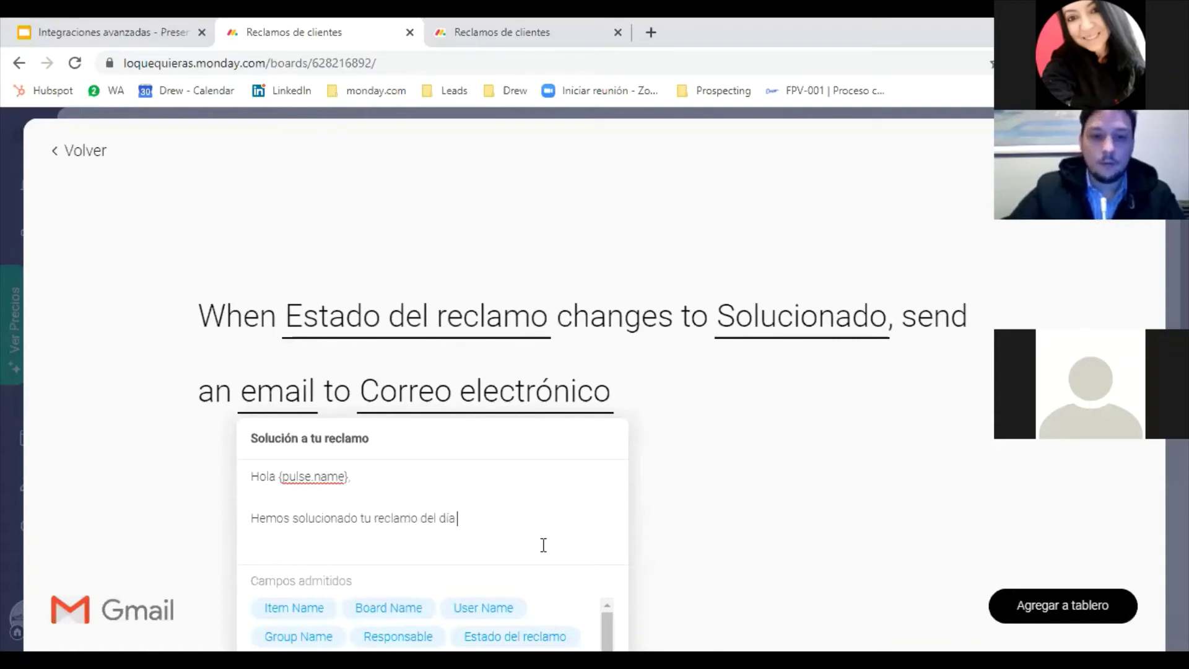
left_click_drag(606, 635, 606, 654)
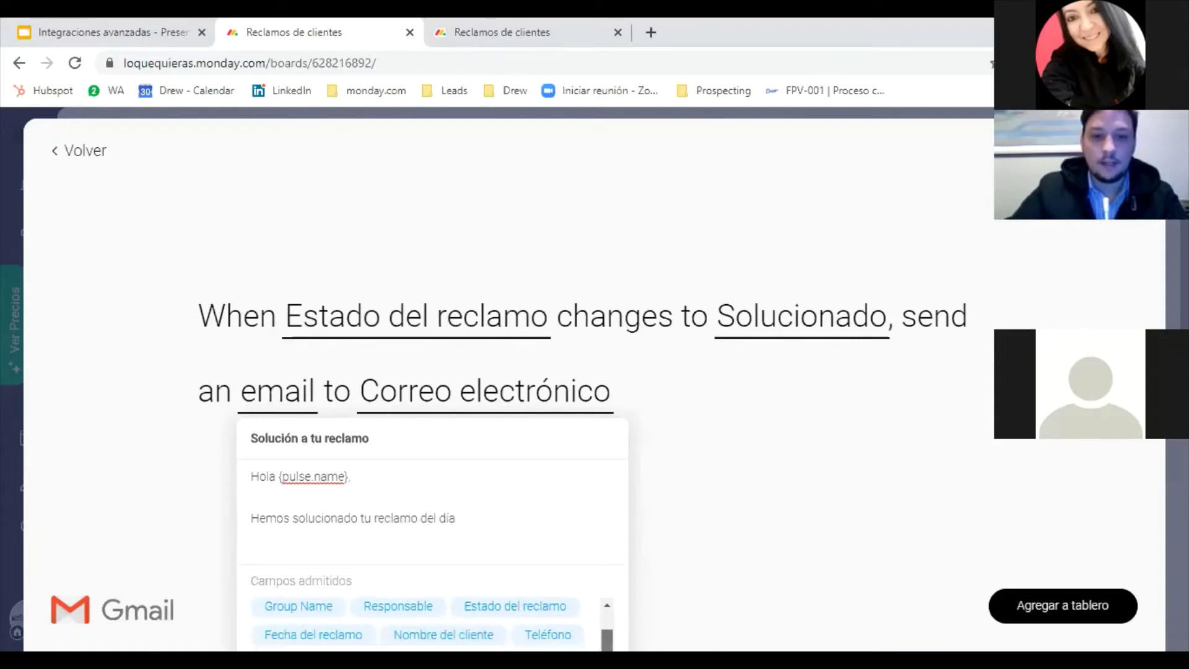
left_click(313, 634)
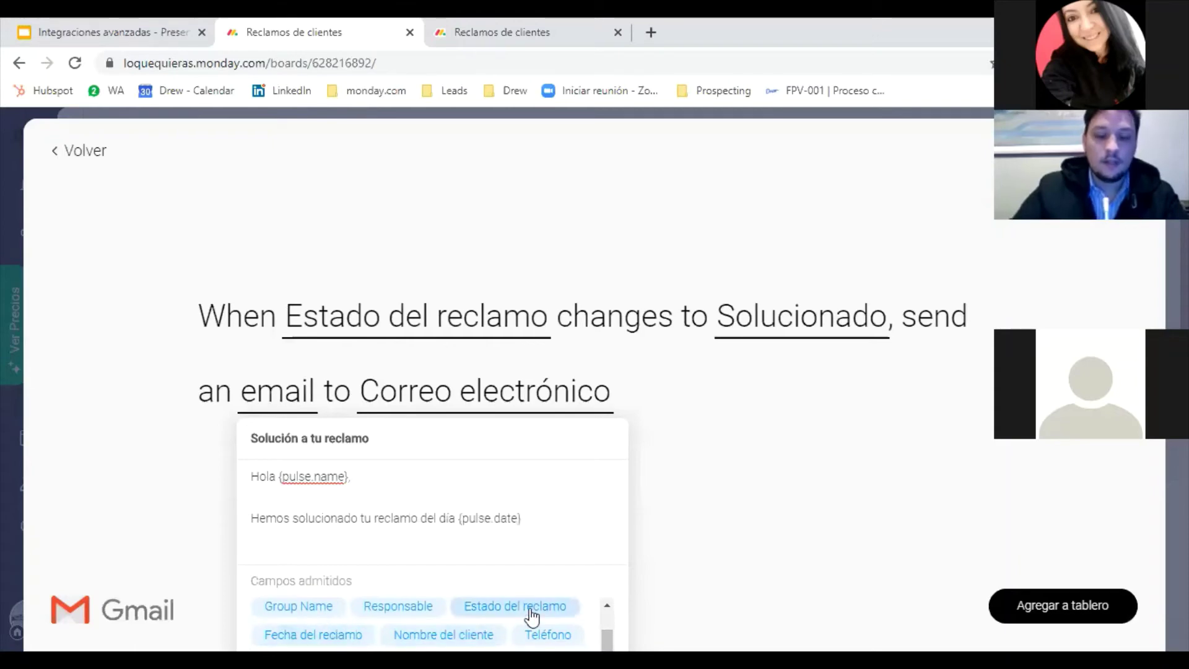
type(". Reclamoast")
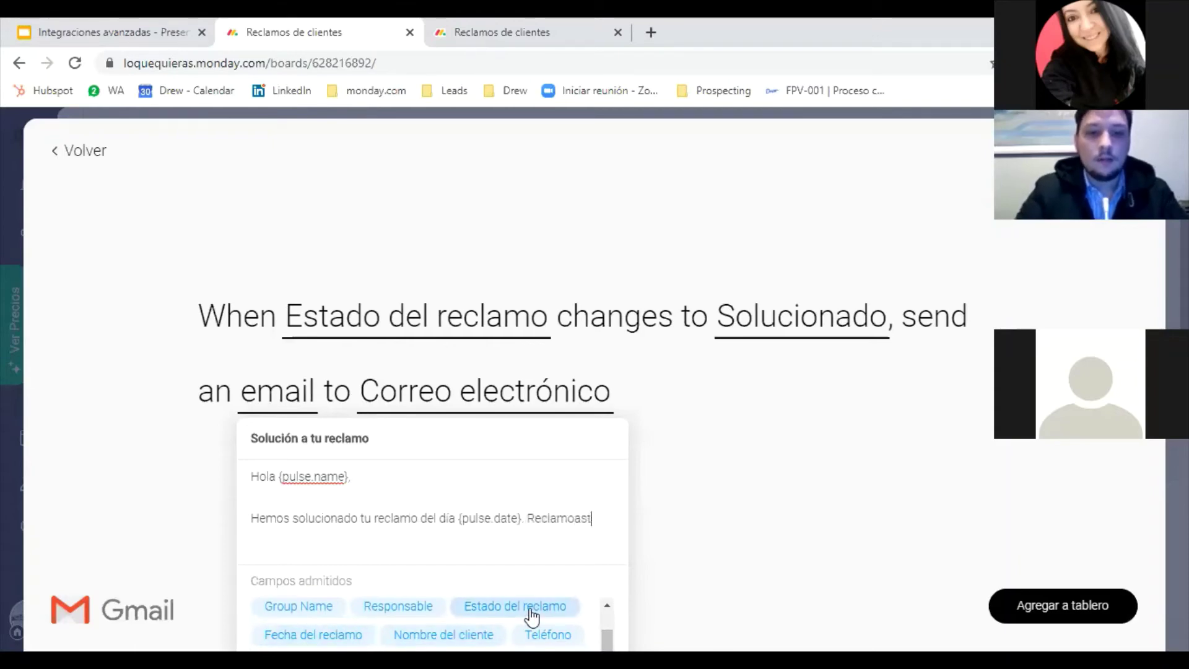
key("BackSpace")
key("BackSpace")
key("BackSpace")
key("BackSpace")
type("aste que")
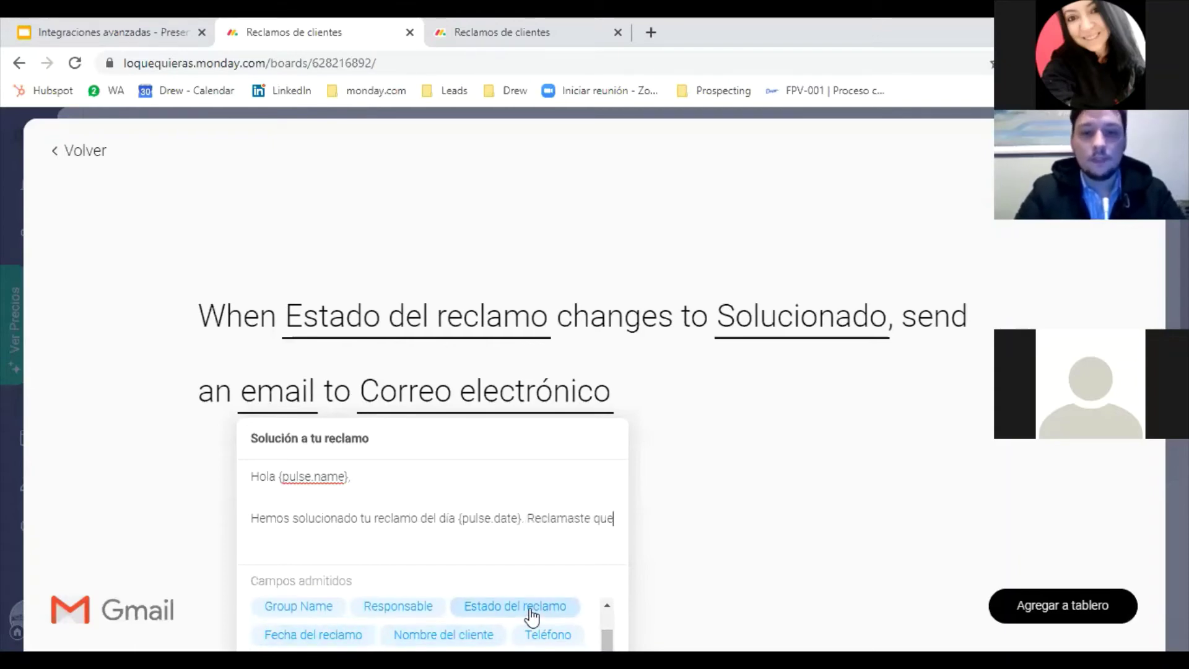
type(":")
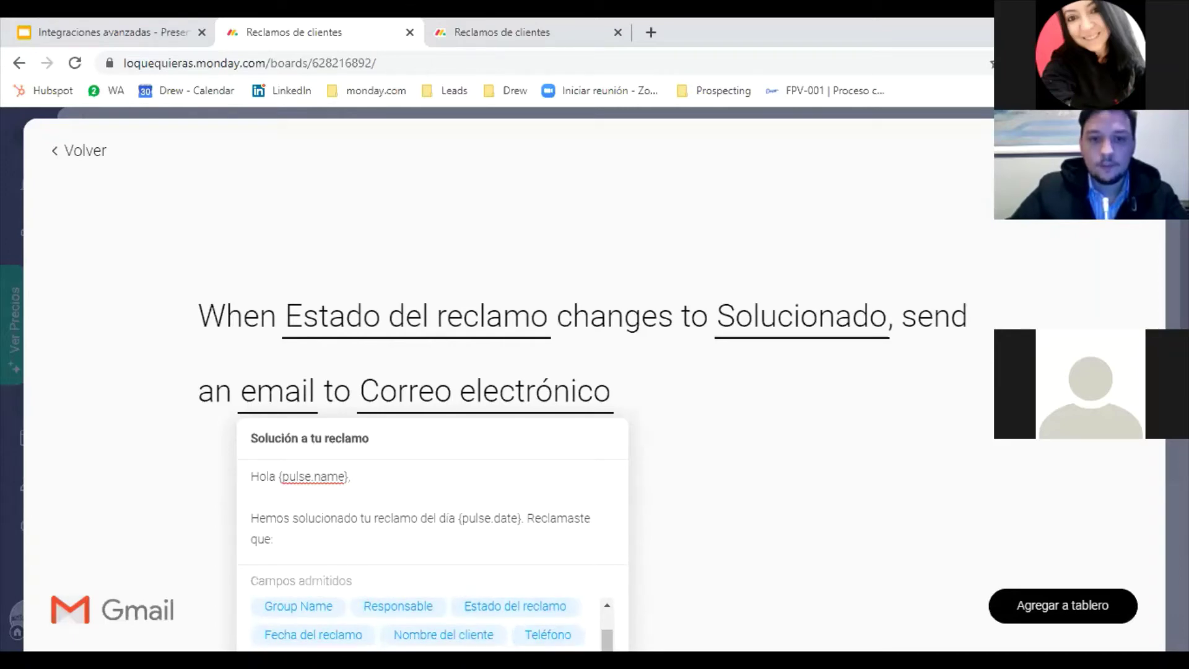
Add the line 'Nuestro equipo te propone la siguiente solución:' and begin the sign-off.
left_click(294, 538)
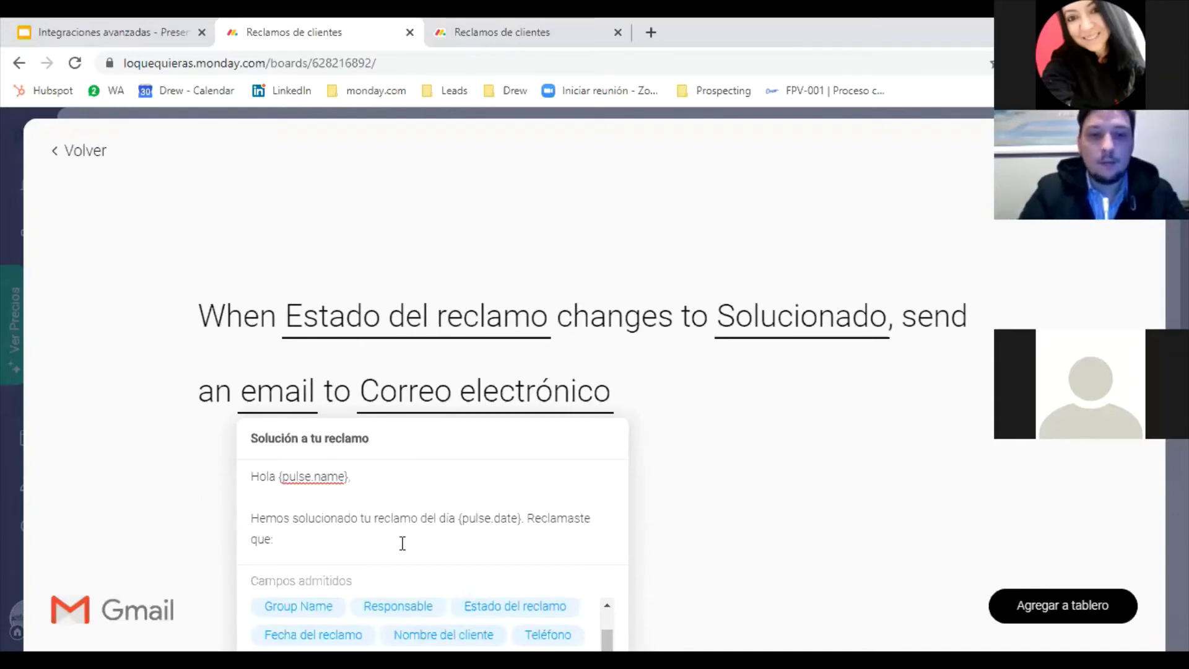
key("Return")
key("Return")
type("Nuestro e")
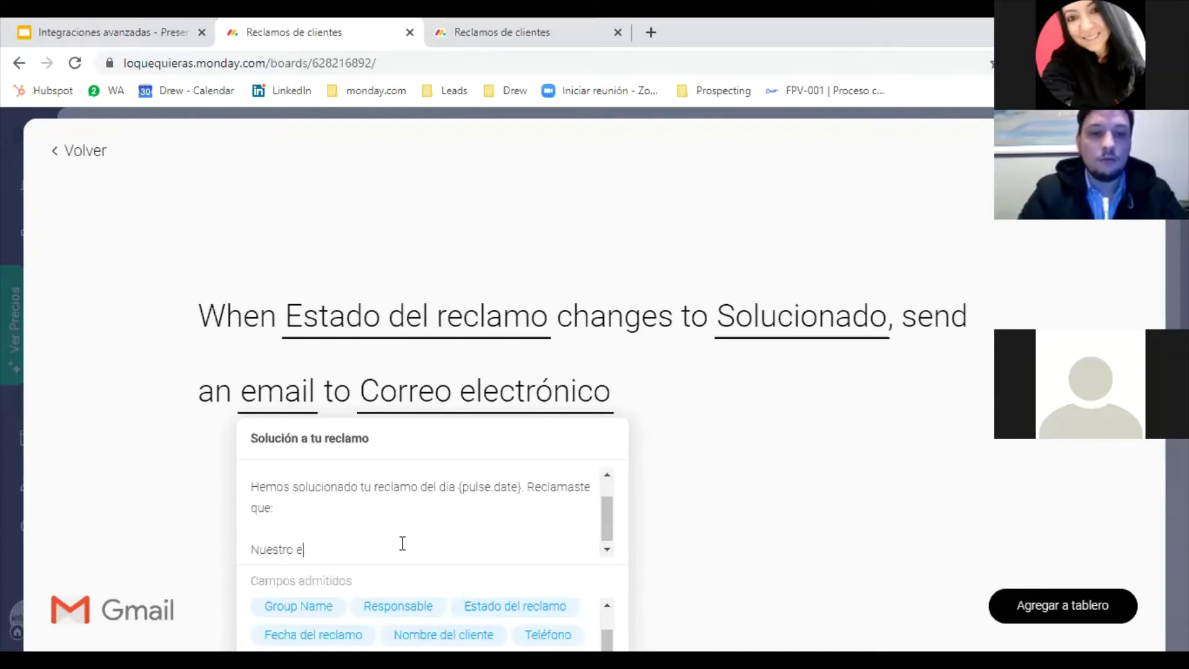
type("quipo te")
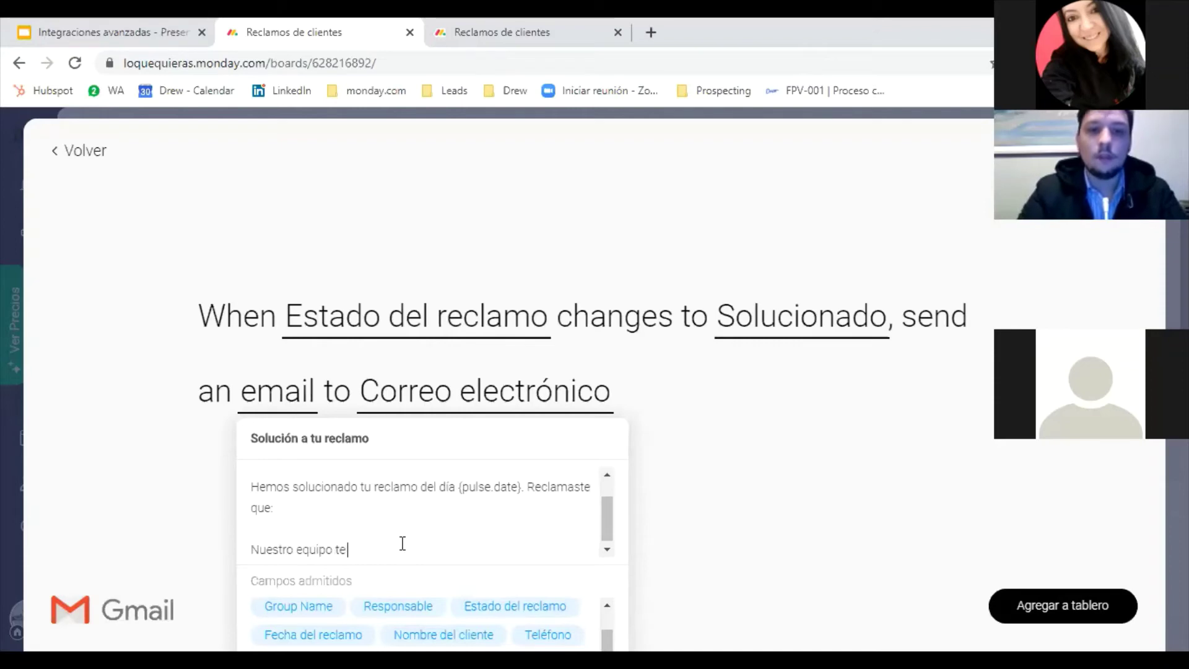
type(" propone")
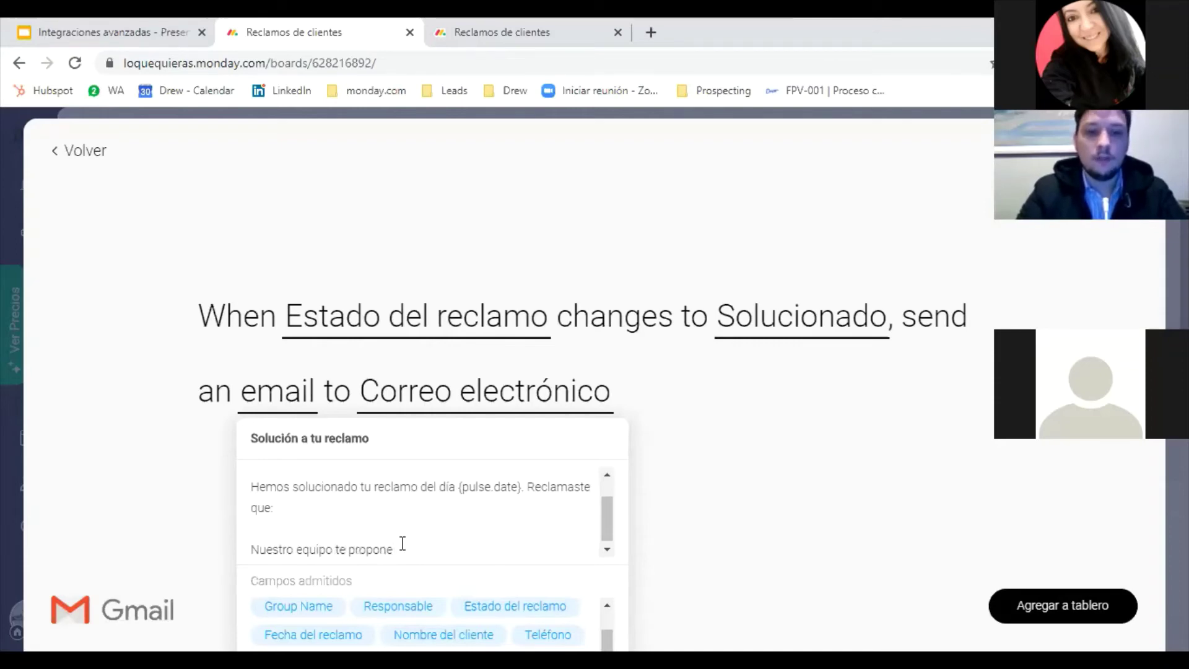
type(" la su")
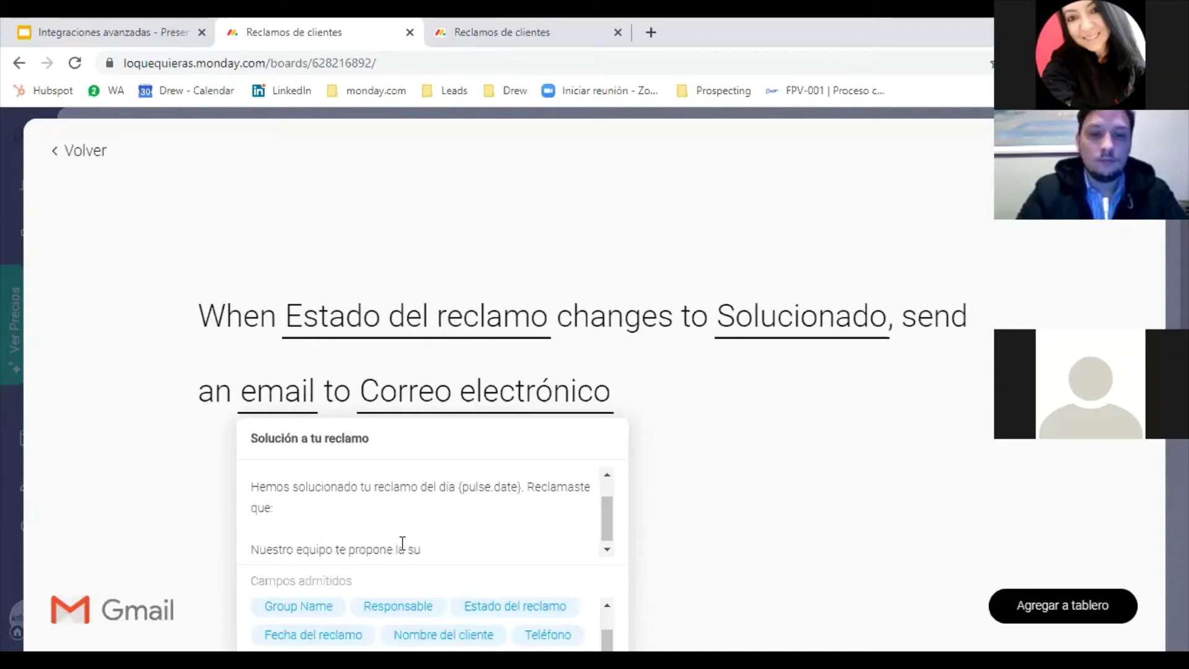
key("BackSpace")
key("BackSpace")
type("siguie")
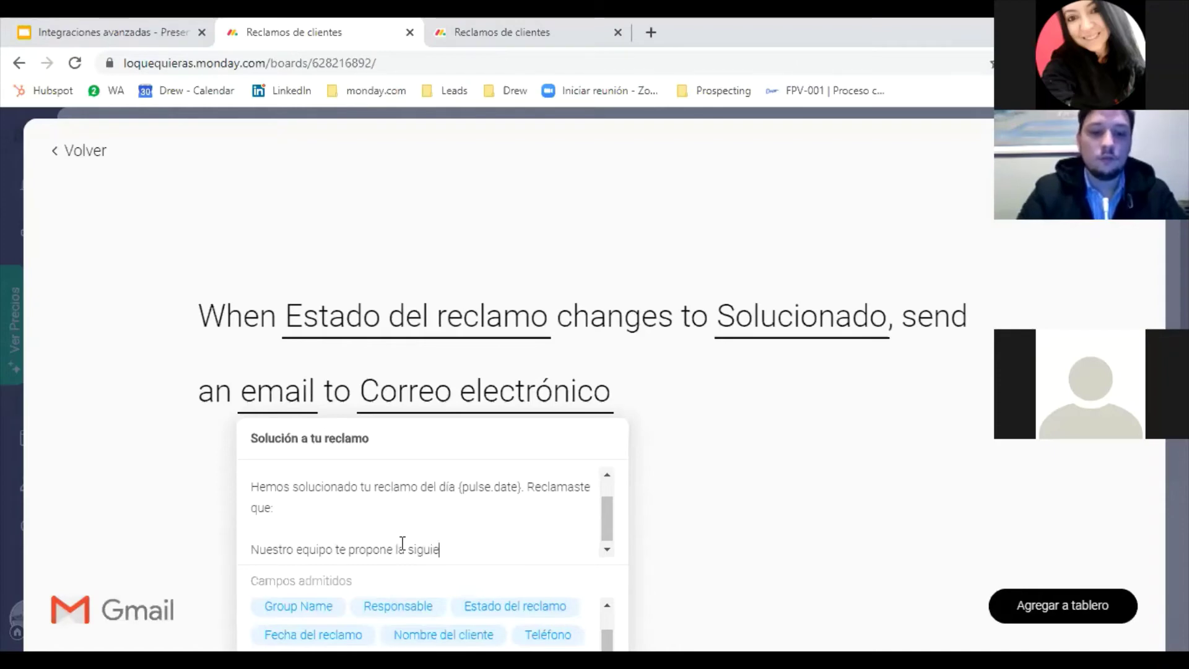
type("nte solución:")
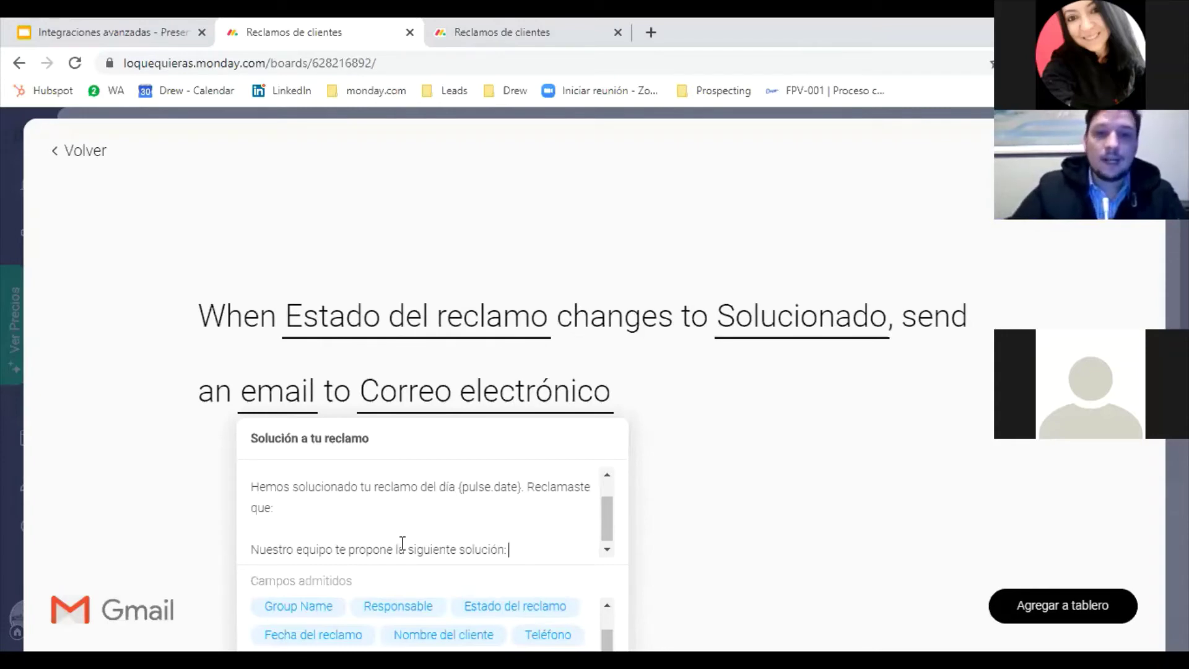
key("Return")
key("Return")
type("Saljud")
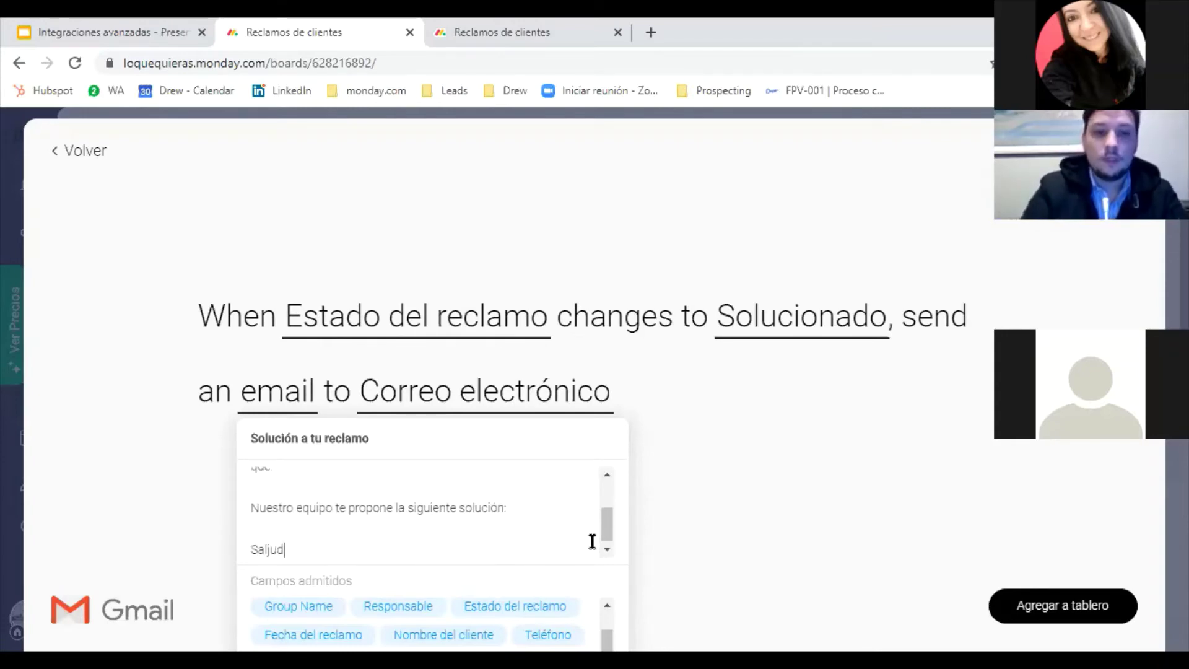
type("os")
key("BackSpace")
key("BackSpace")
key("BackSpace")
key("BackSpace")
key("BackSpace")
Finish the 'Saludos,' sign-off, add the recipe to the board, and close the monday.com tabs.
type("udos,")
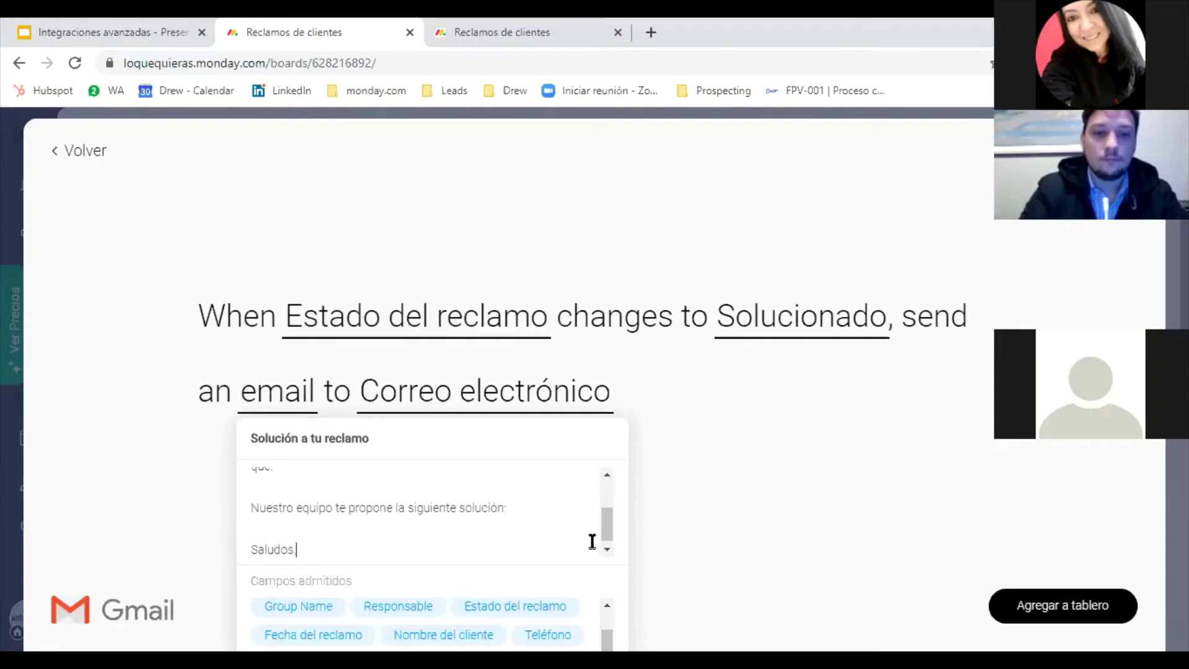
left_click(1038, 603)
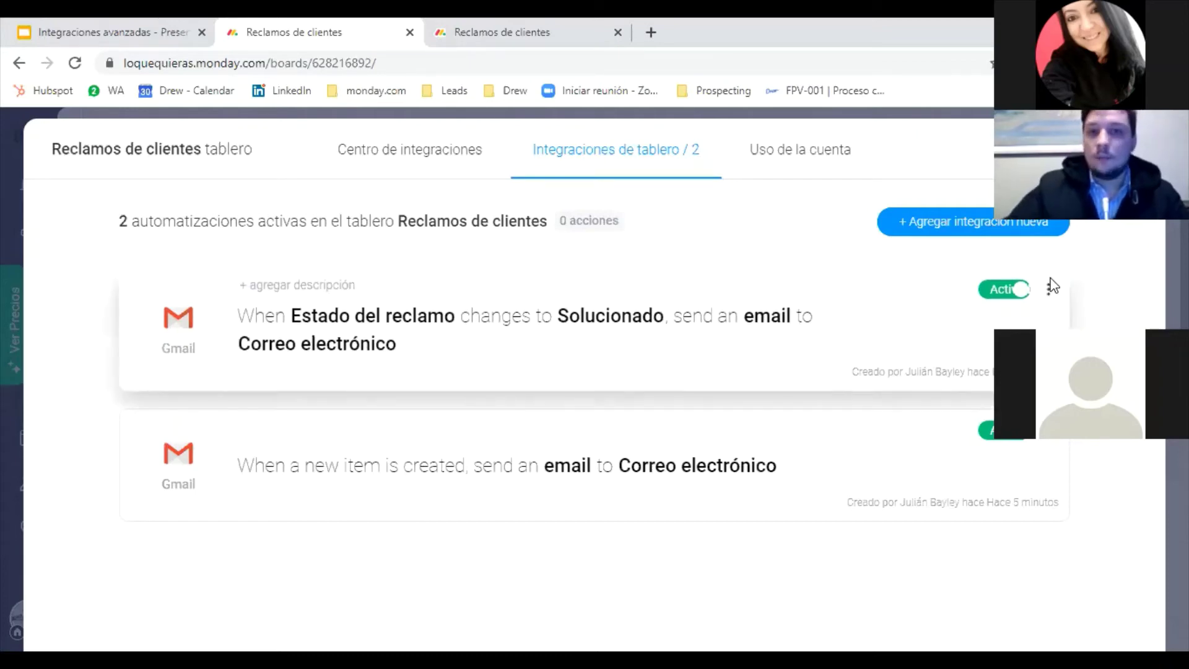
key("Escape")
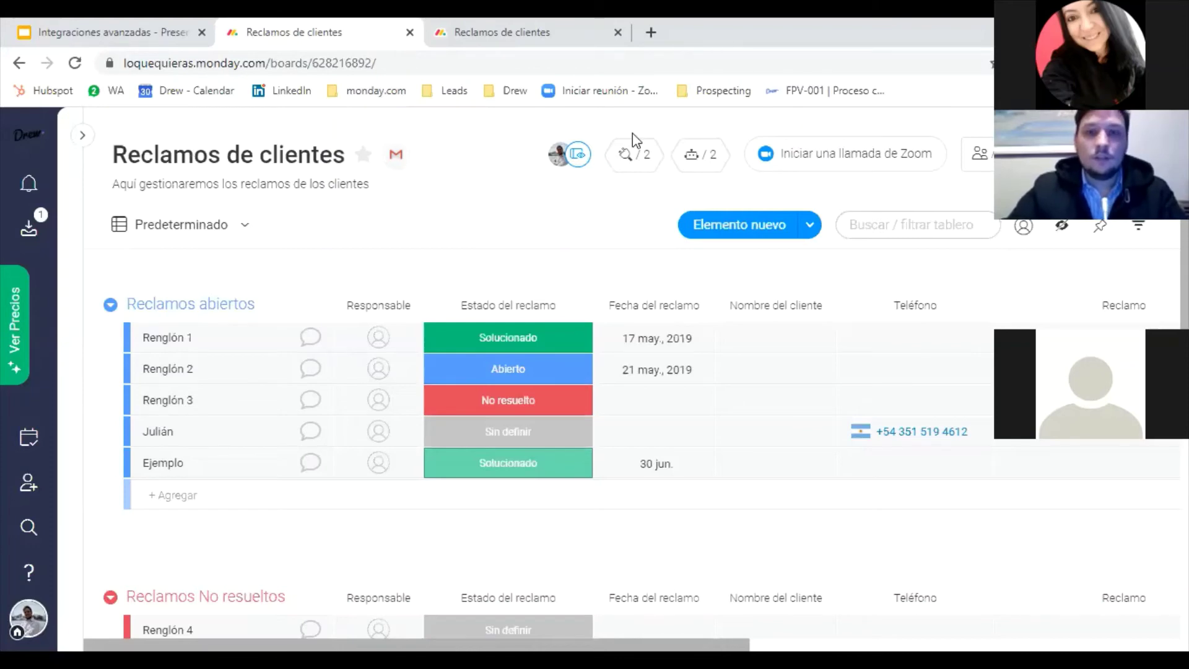
middle_click(260, 28)
key("ctrl+w")
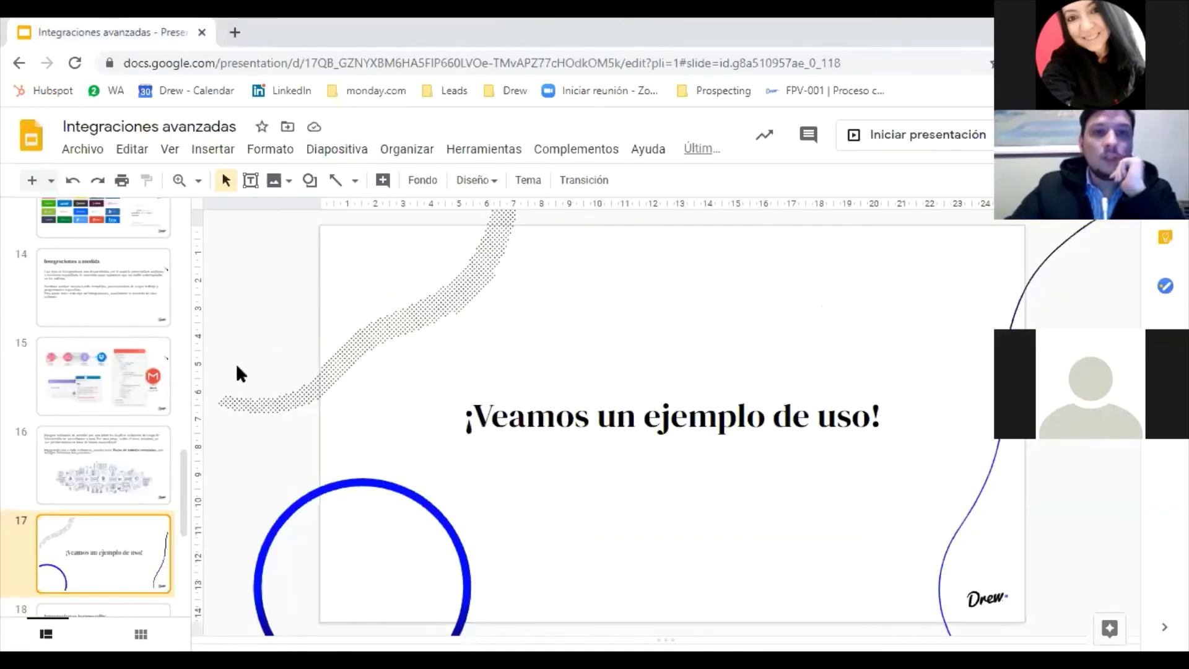